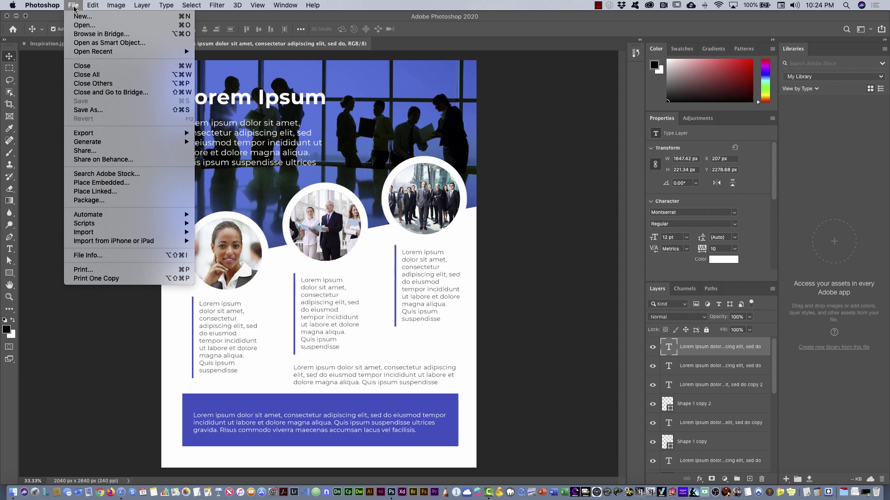
Create a new print document from the Letter preset, 8.5 x 11 inches, with the resolution set to 200 pixels/inch
{"action": "left_click", "coordinate": [77, 16]}
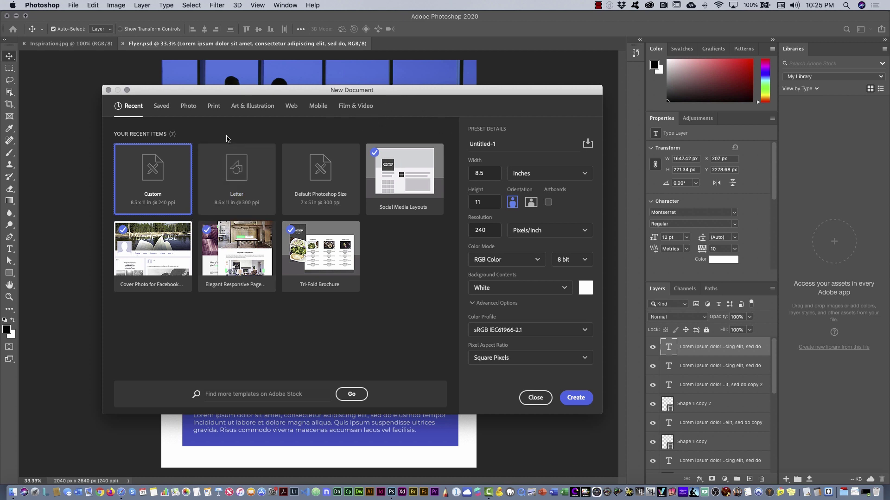
{"action": "left_click", "coordinate": [214, 111]}
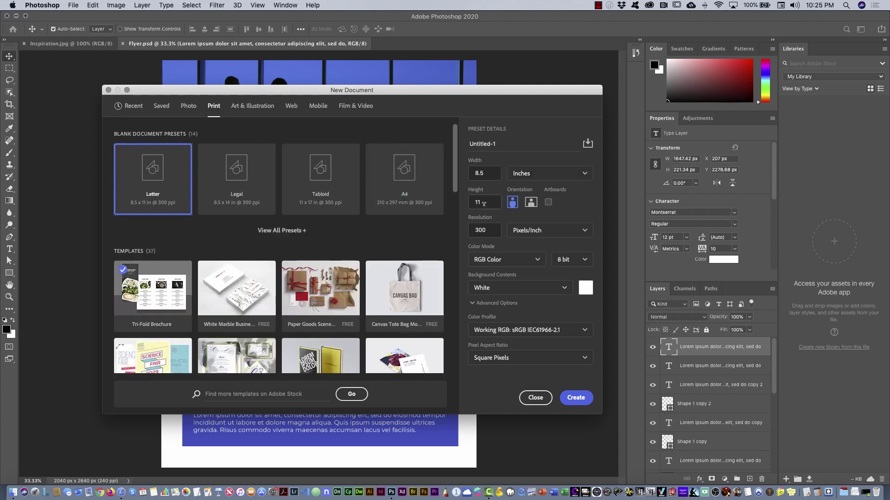
{"action": "left_click", "coordinate": [488, 227]}
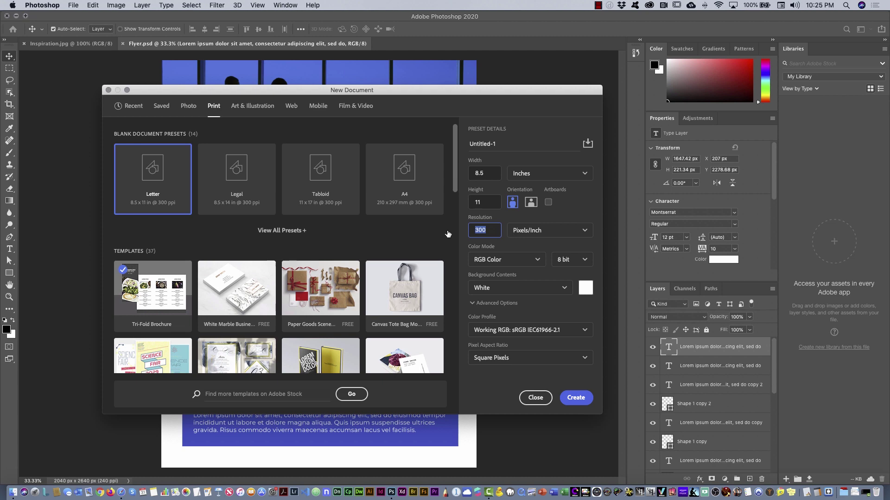
{"action": "type", "text": "2"}
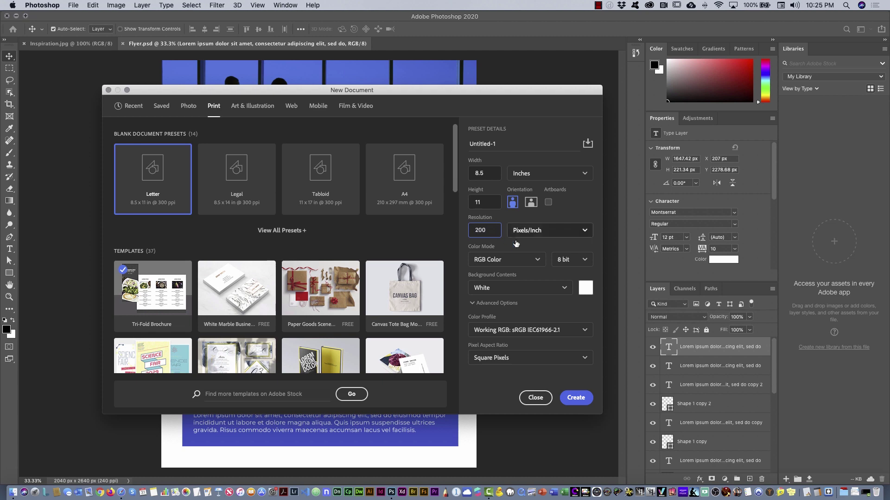
{"action": "left_click", "coordinate": [575, 398]}
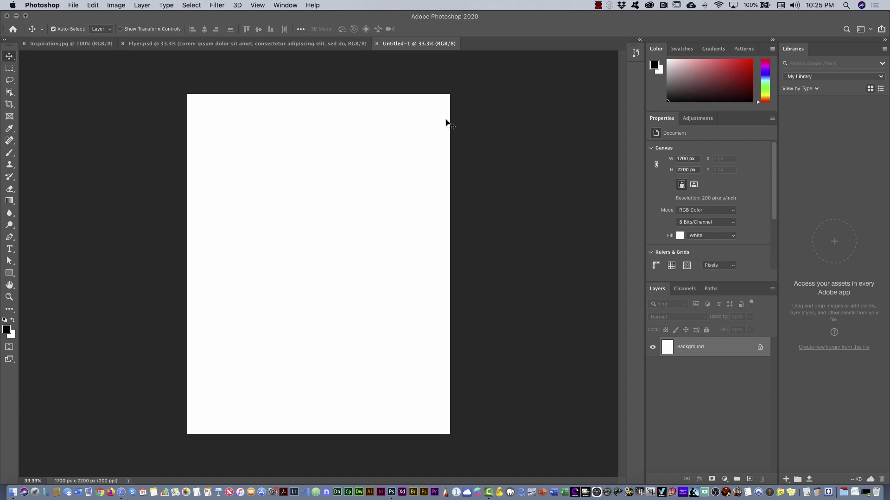
Check the new document's dimensions and resolution in the Image Size dialog
{"action": "left_click", "coordinate": [117, 6]}
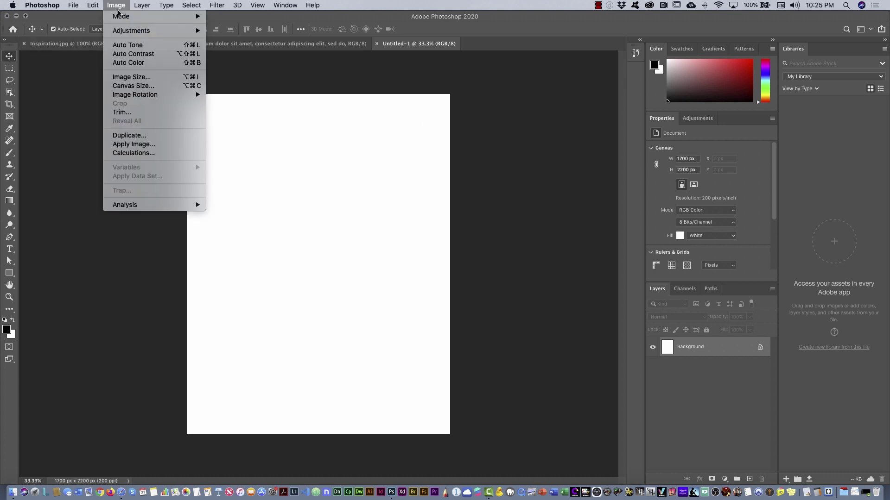
{"action": "left_click", "coordinate": [134, 77]}
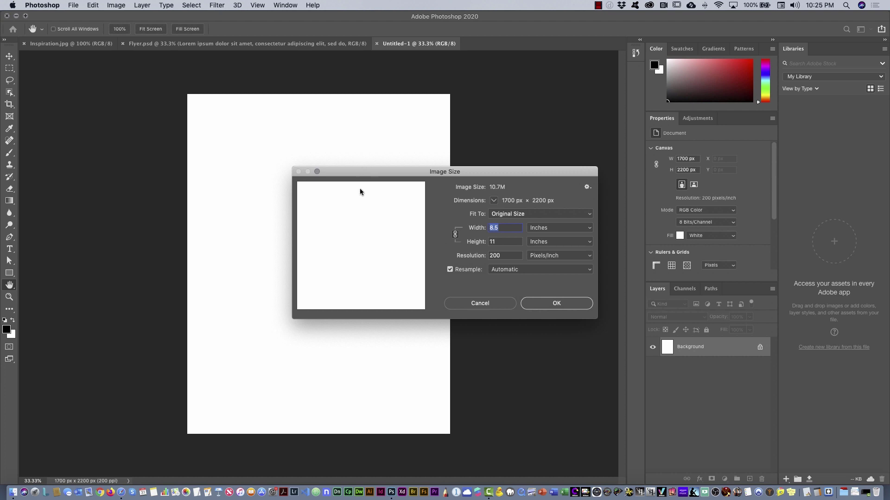
{"action": "key", "text": "Escape"}
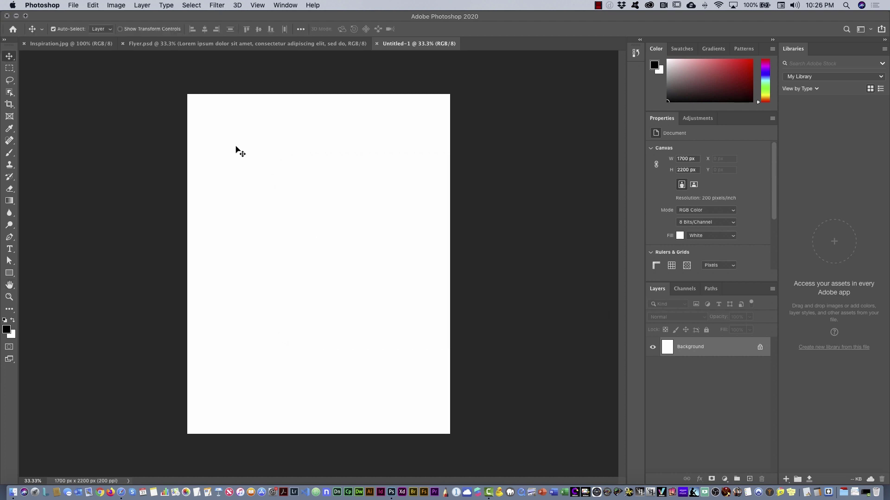
Place img01.jpg from the Desktop into the document as an embedded image
{"action": "left_click", "coordinate": [73, 5]}
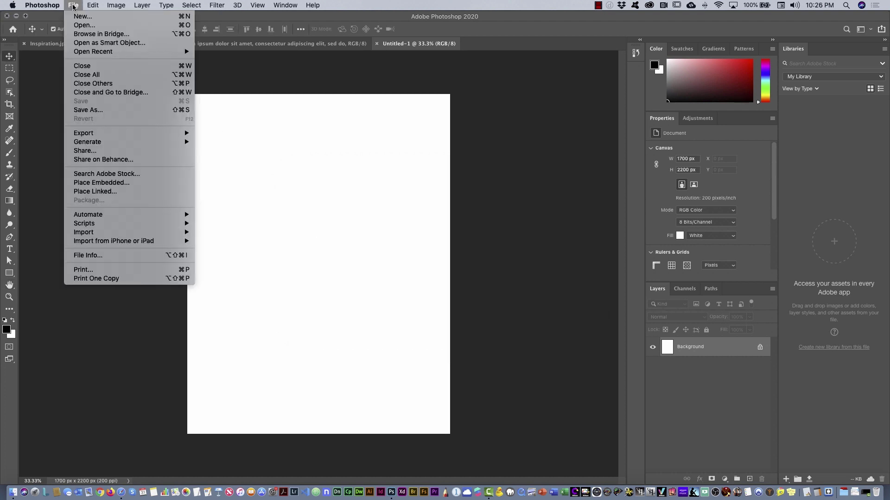
{"action": "left_click", "coordinate": [124, 186]}
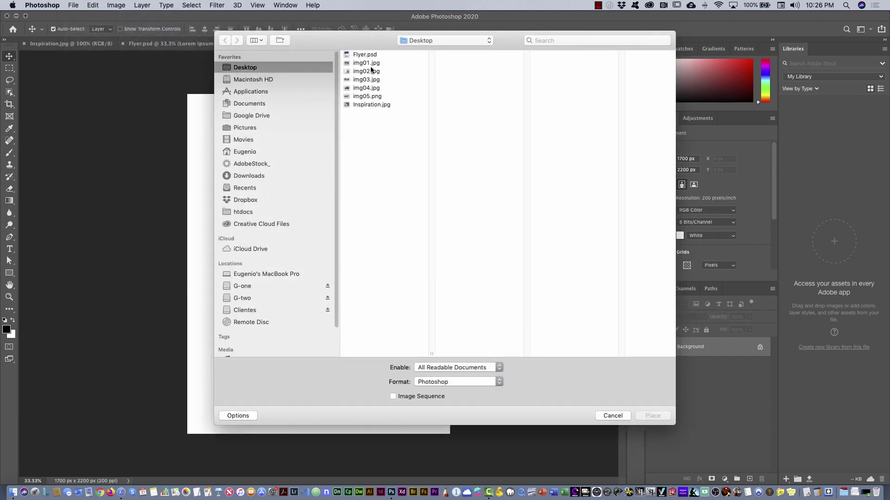
{"action": "left_click", "coordinate": [370, 64]}
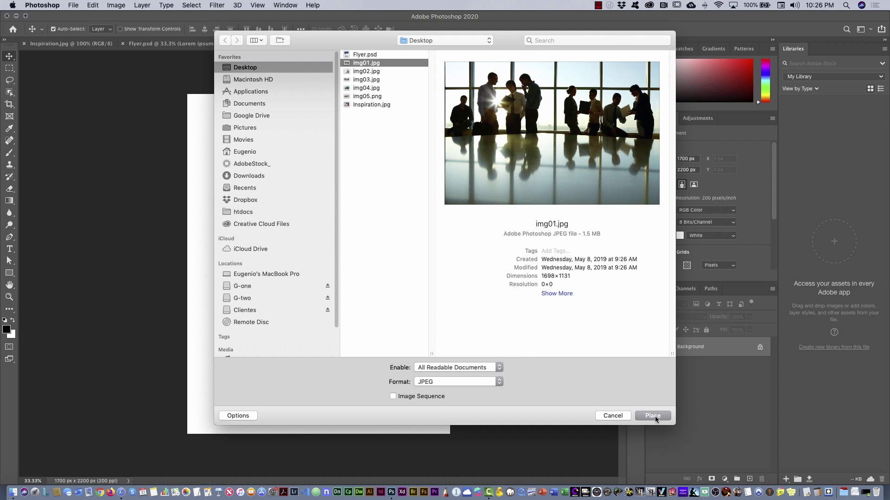
{"action": "left_click", "coordinate": [655, 416]}
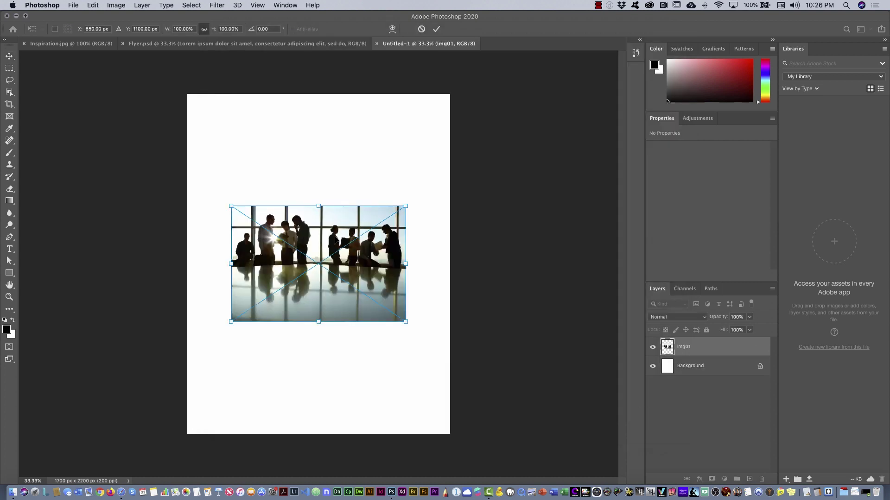
Align the placed photo to the page's upper-left corner and scale it to about 150% so it spans the full page width
{"action": "left_click_drag", "start_coordinate": [334, 239], "coordinate": [329, 152]}
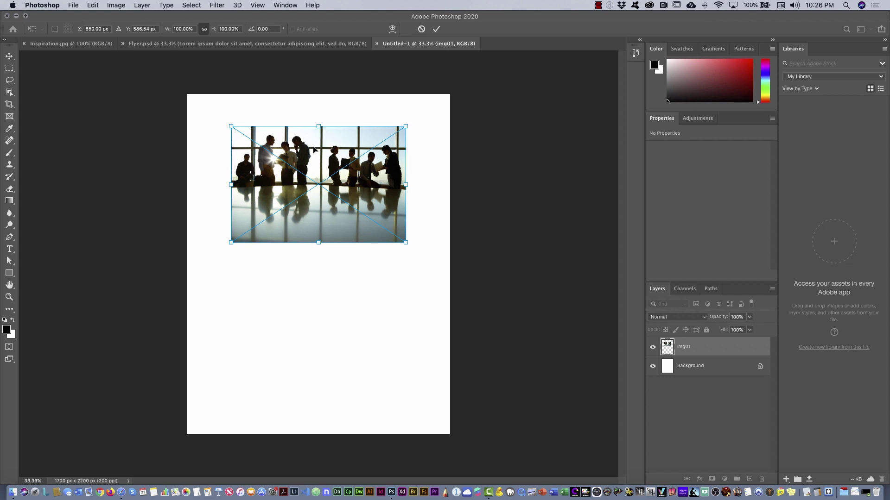
{"action": "left_click_drag", "start_coordinate": [313, 148], "coordinate": [270, 117]}
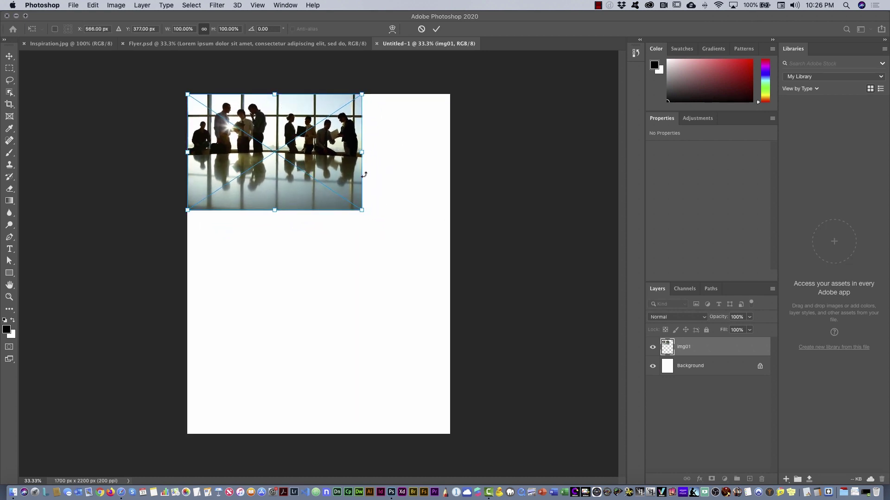
{"action": "left_click_drag", "start_coordinate": [362, 210], "coordinate": [449, 270]}
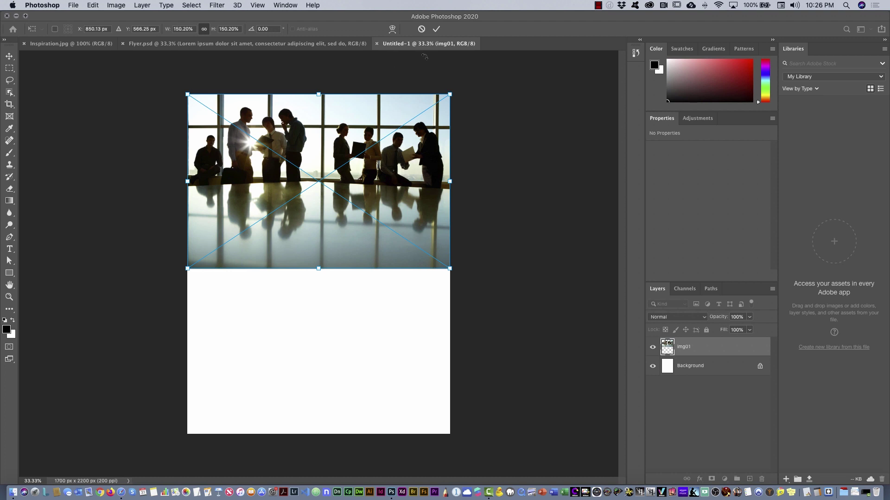
{"action": "left_click", "coordinate": [436, 30]}
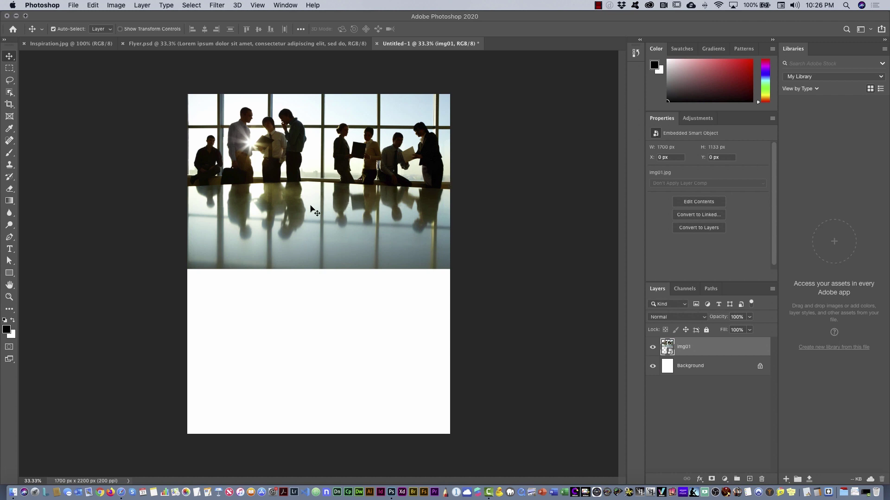
Add a Reveal All vector mask to the img01 layer
{"action": "left_click", "coordinate": [142, 5]}
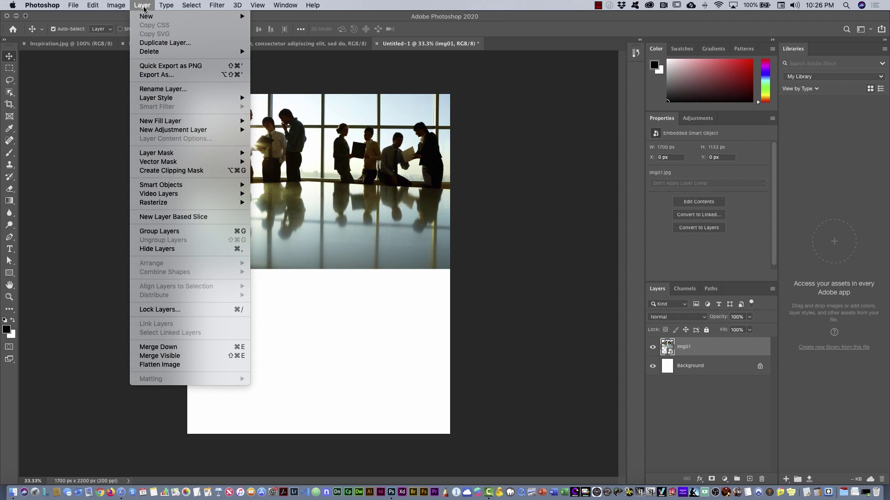
{"action": "mouse_move", "coordinate": [175, 165]}
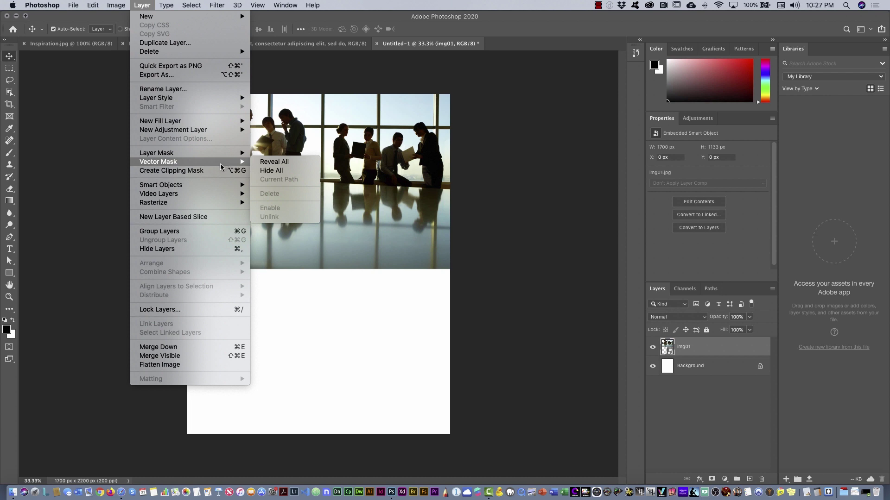
{"action": "left_click", "coordinate": [281, 163]}
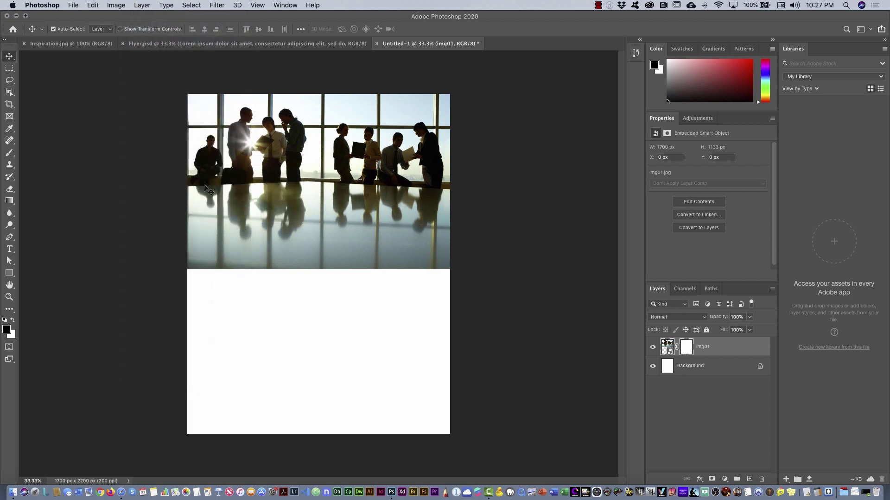
Draw a closed four-point Pen path on the vector mask, its lower edge slanting up to the right, and nudge it slightly upward
{"action": "left_click", "coordinate": [12, 238]}
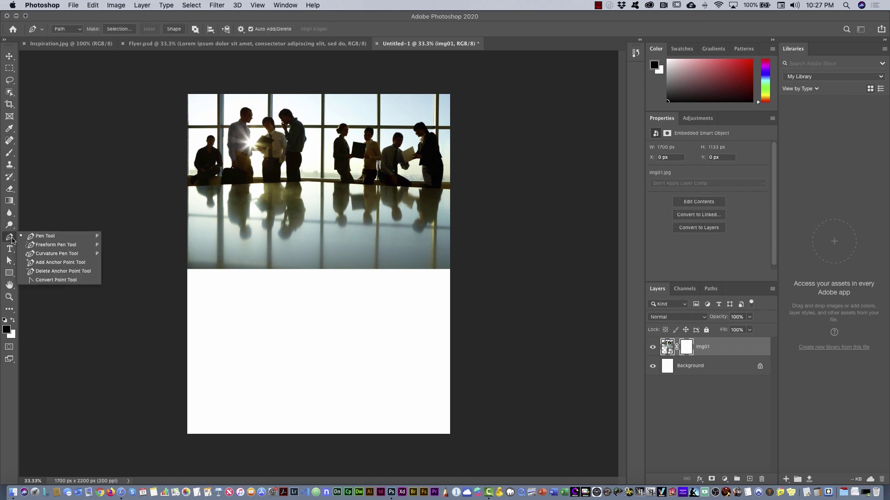
{"action": "left_click", "coordinate": [39, 240]}
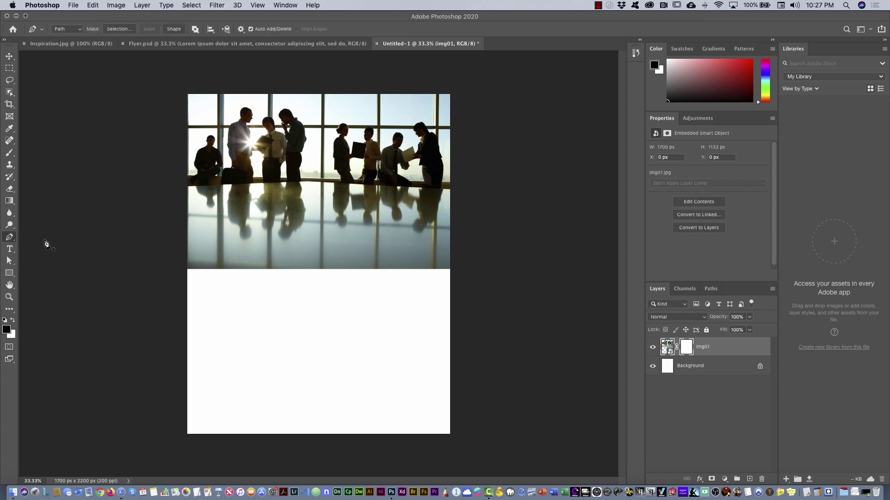
{"action": "left_click", "coordinate": [186, 95]}
{"action": "left_click", "coordinate": [187, 269]}
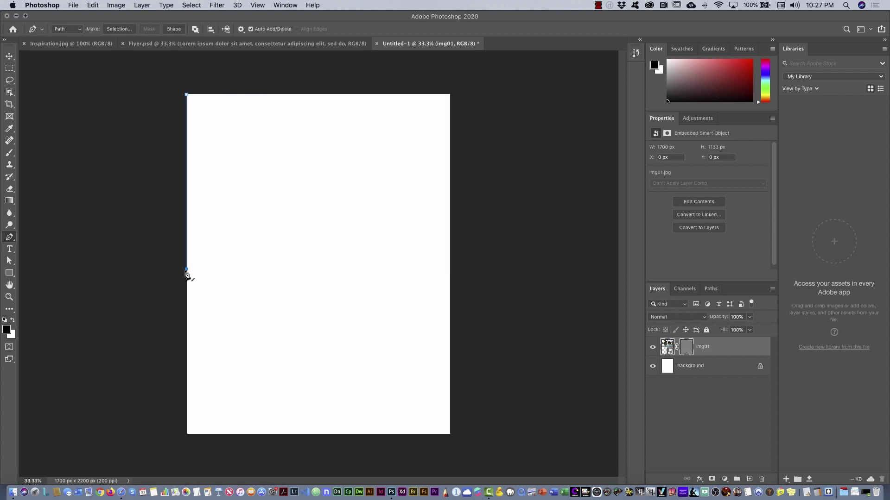
{"action": "left_click", "coordinate": [450, 221]}
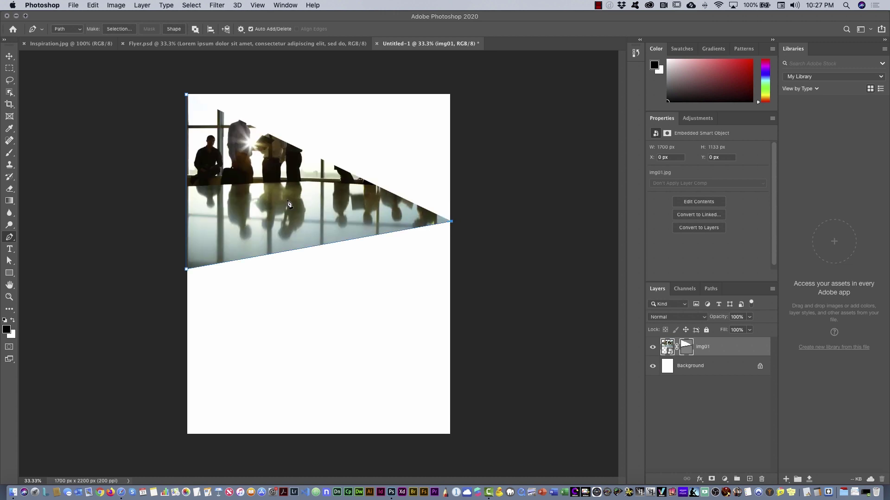
{"action": "left_click", "coordinate": [451, 95]}
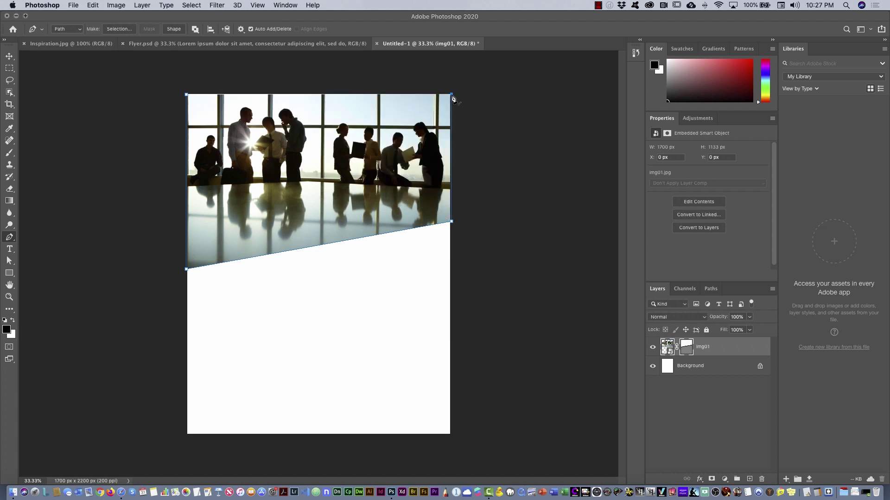
{"action": "left_click", "coordinate": [186, 95]}
{"action": "key", "text": "Up"}
{"action": "key", "text": "Up"}
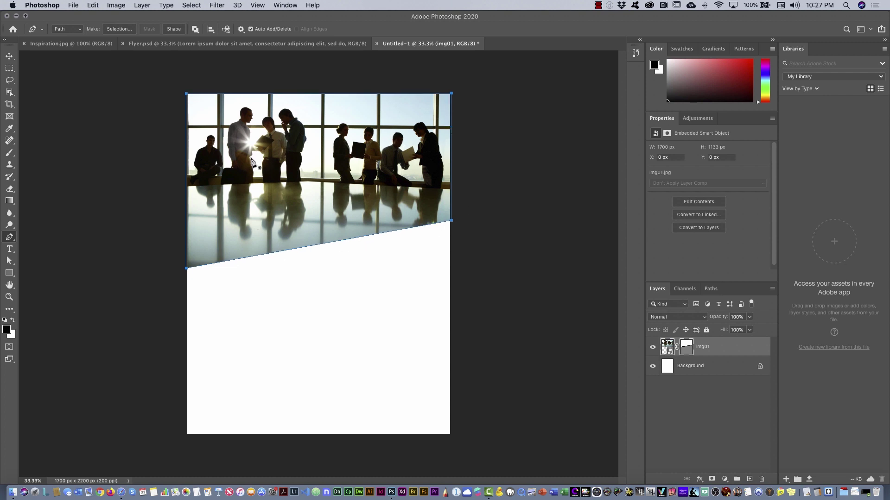
Lower the mask path's bottom-right anchor point slightly to make the slanted edge less steep
{"action": "left_click", "coordinate": [10, 264]}
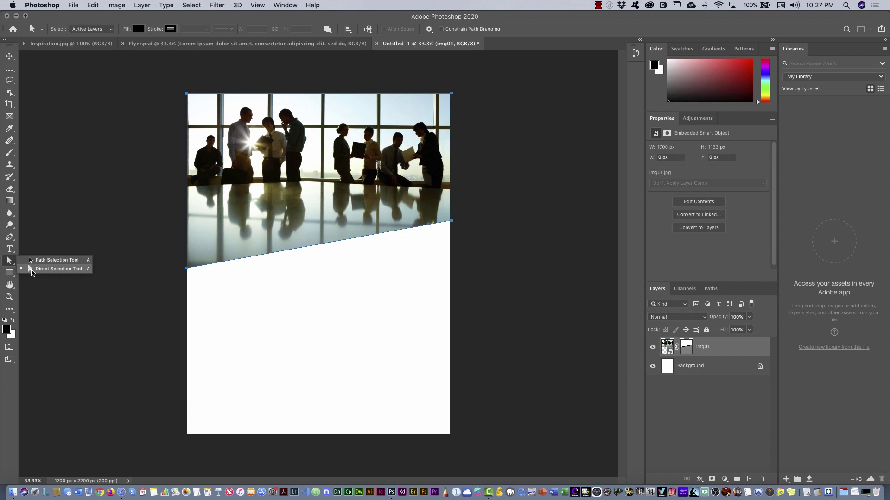
{"action": "left_click", "coordinate": [39, 270]}
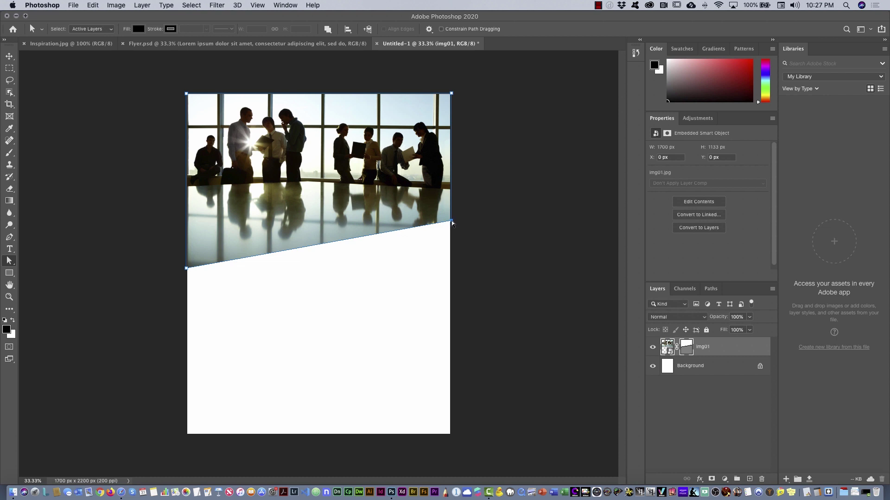
{"action": "mouse_move", "coordinate": [452, 222]}
{"action": "left_mouse_down"}
{"action": "mouse_move", "coordinate": [452, 209]}
{"action": "mouse_move", "coordinate": [452, 228]}
{"action": "left_mouse_up"}
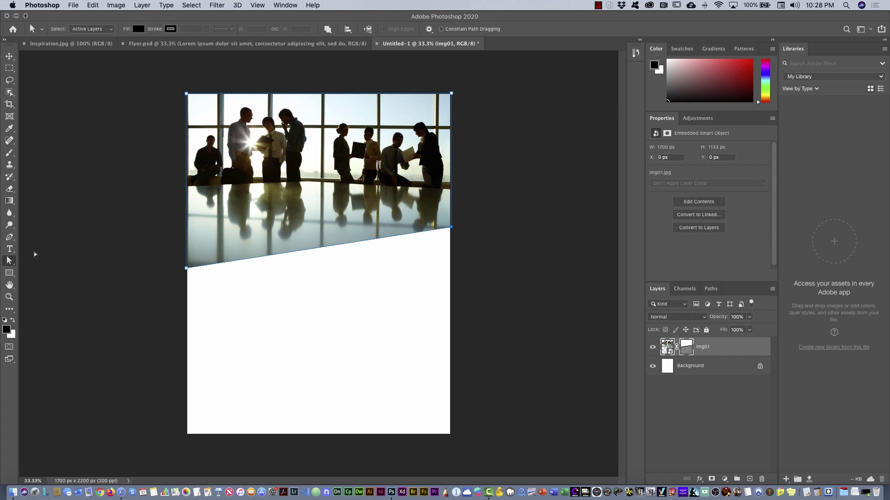
Add an anchor point midway along the mask's slanted edge and bend the edge into a gentle S-curve, leaving the path deselected
{"action": "left_click", "coordinate": [10, 237]}
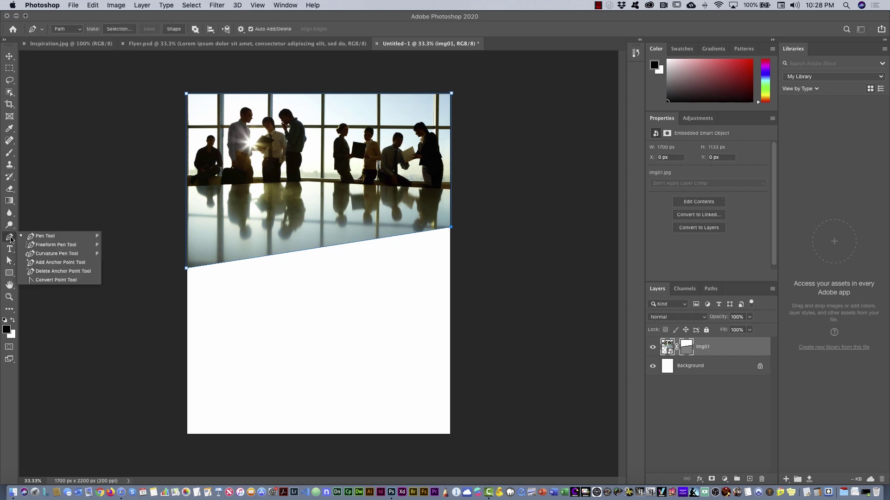
{"action": "left_click", "coordinate": [63, 263]}
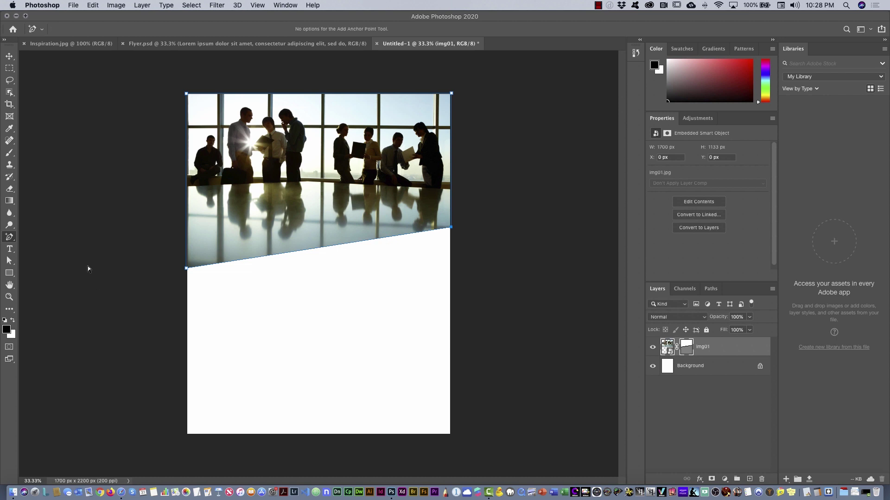
{"action": "left_click", "coordinate": [323, 247]}
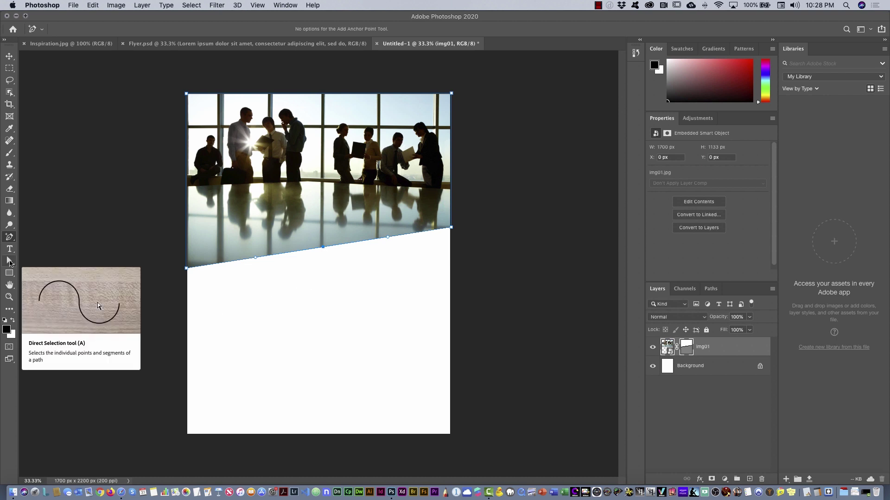
{"action": "left_click", "coordinate": [10, 263]}
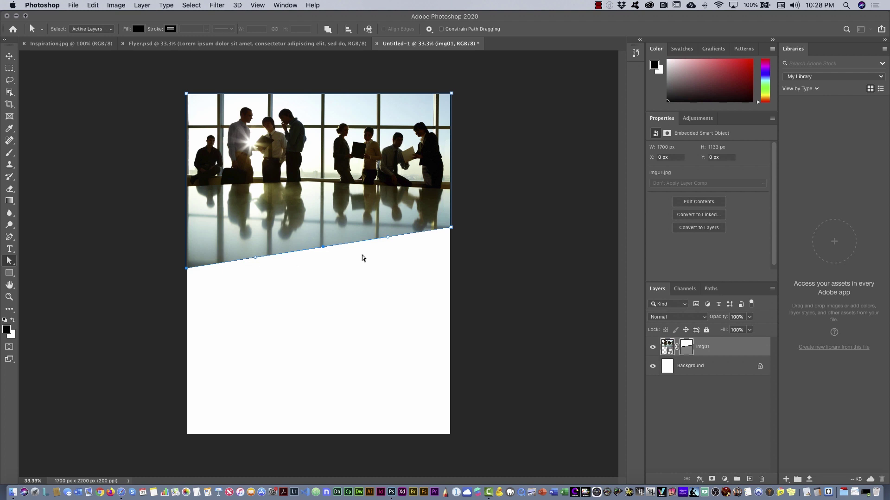
{"action": "left_click_drag", "start_coordinate": [388, 239], "coordinate": [382, 220]}
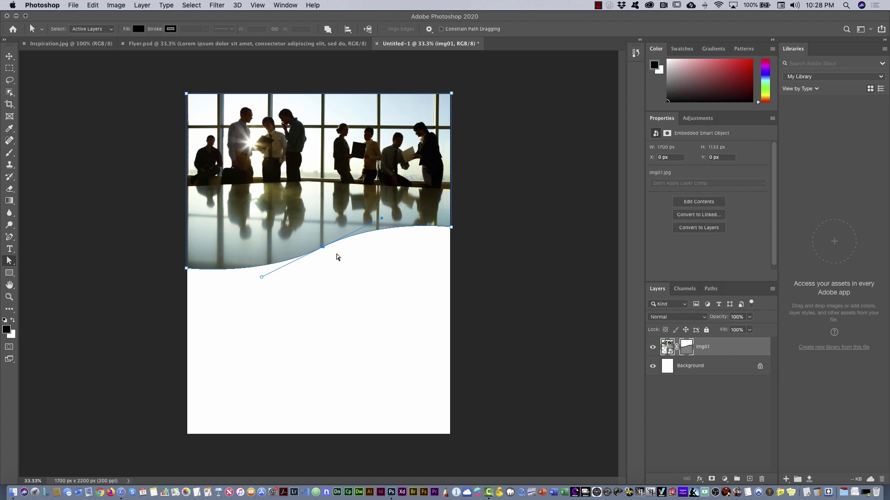
{"action": "left_click_drag", "start_coordinate": [382, 220], "coordinate": [383, 227]}
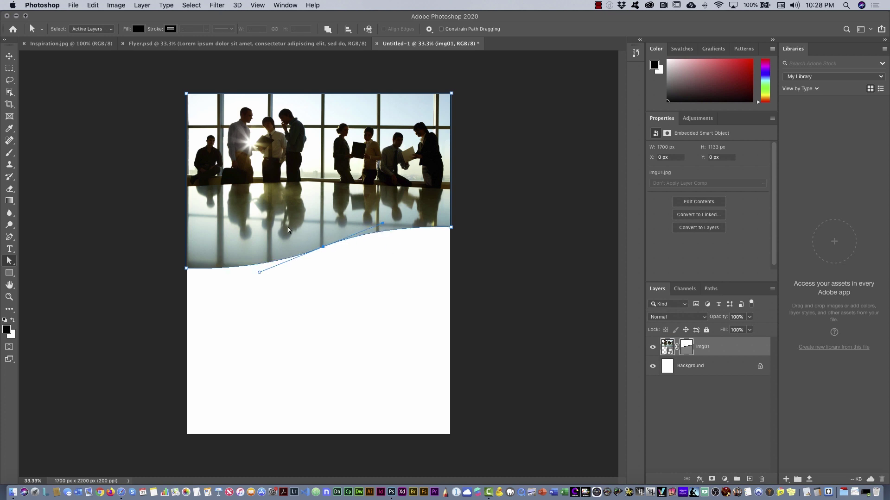
{"action": "left_click", "coordinate": [490, 204]}
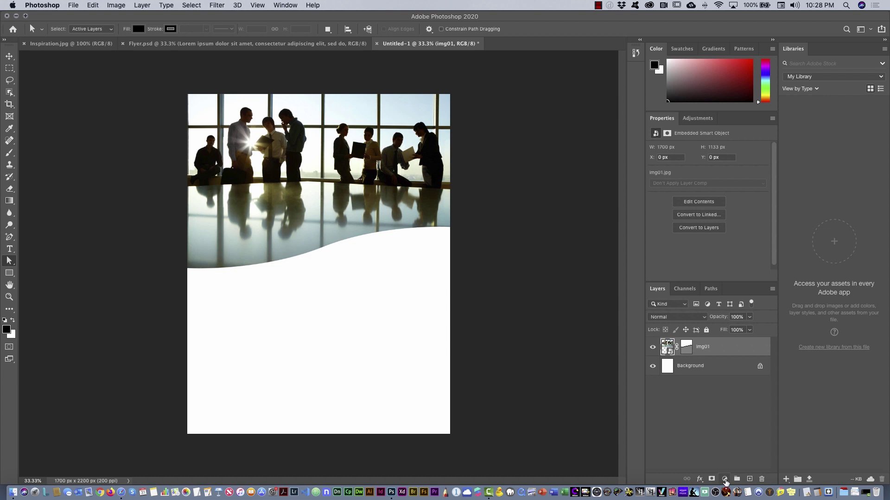
Add a Solid Color fill layer above img01 using the blue #2d5ba0
{"action": "left_click", "coordinate": [725, 481]}
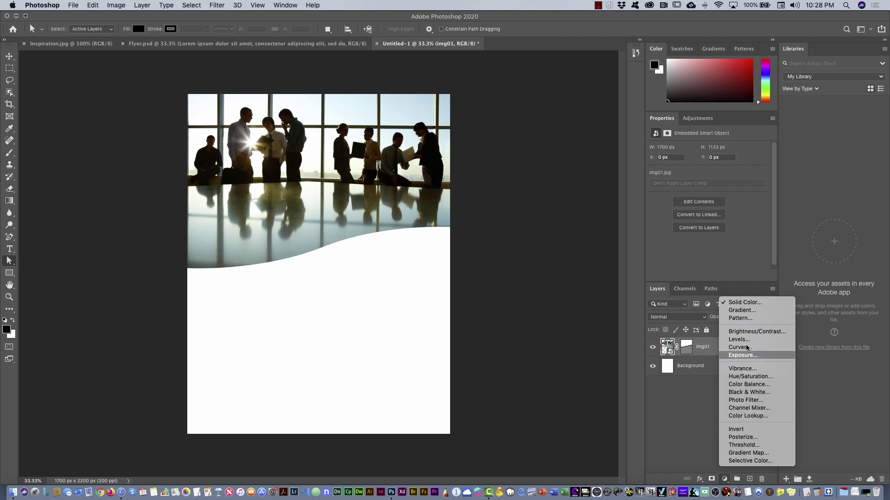
{"action": "left_click", "coordinate": [745, 302]}
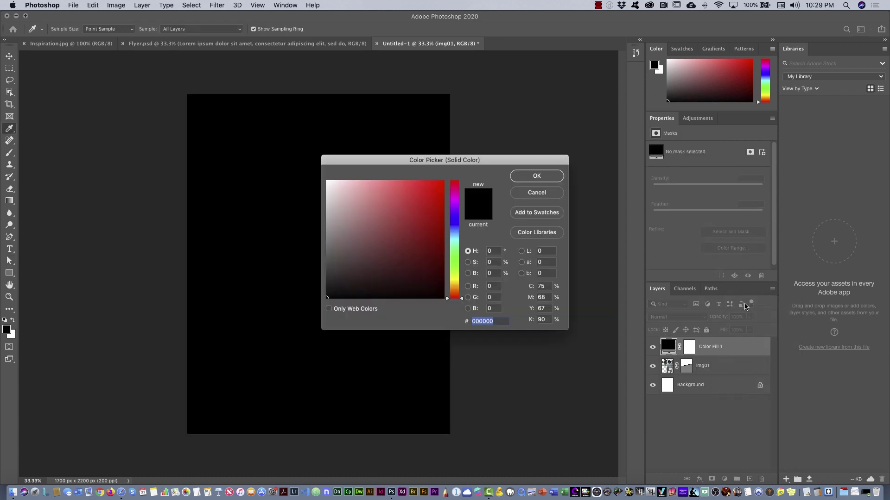
{"action": "mouse_move", "coordinate": [456, 160]}
{"action": "left_mouse_down"}
{"action": "mouse_move", "coordinate": [437, 164]}
{"action": "mouse_move", "coordinate": [450, 154]}
{"action": "left_mouse_up"}
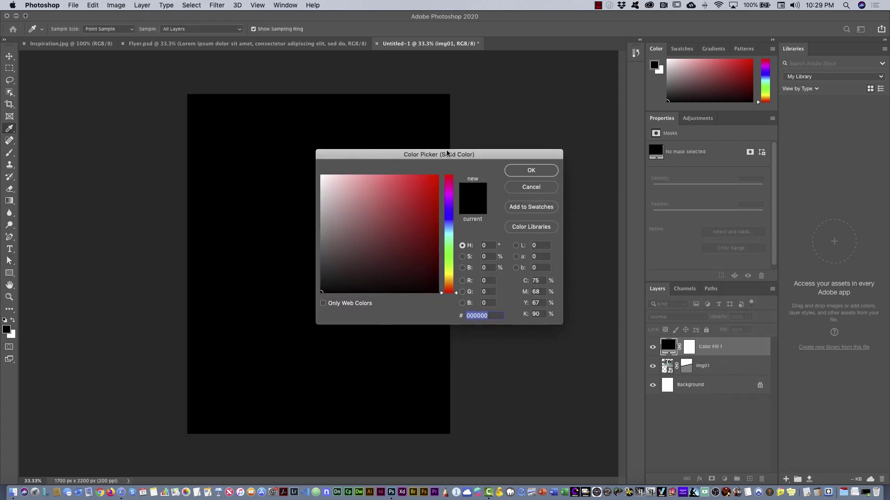
{"action": "left_click", "coordinate": [452, 222]}
{"action": "left_click_drag", "start_coordinate": [452, 223], "coordinate": [453, 224]}
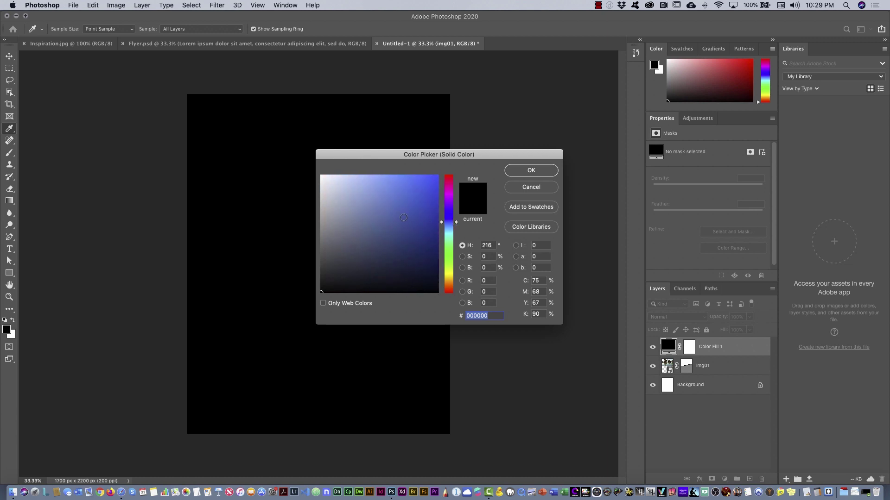
{"action": "left_click", "coordinate": [405, 218]}
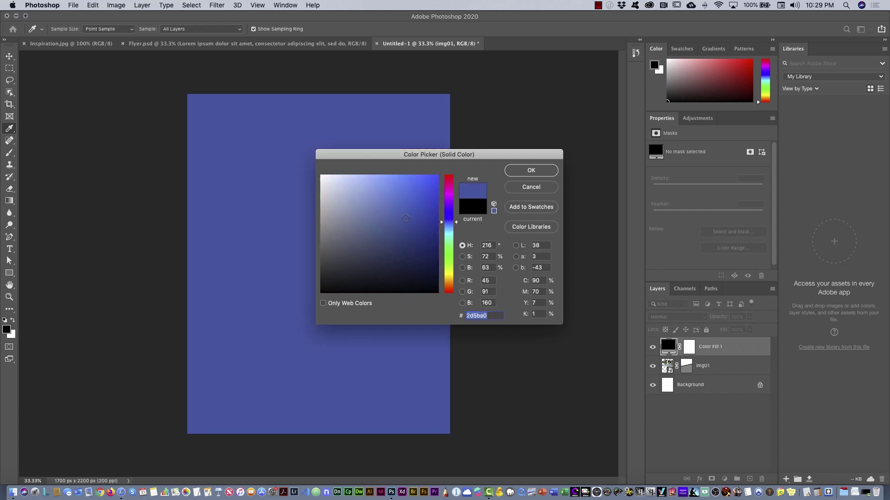
{"action": "left_click", "coordinate": [529, 173]}
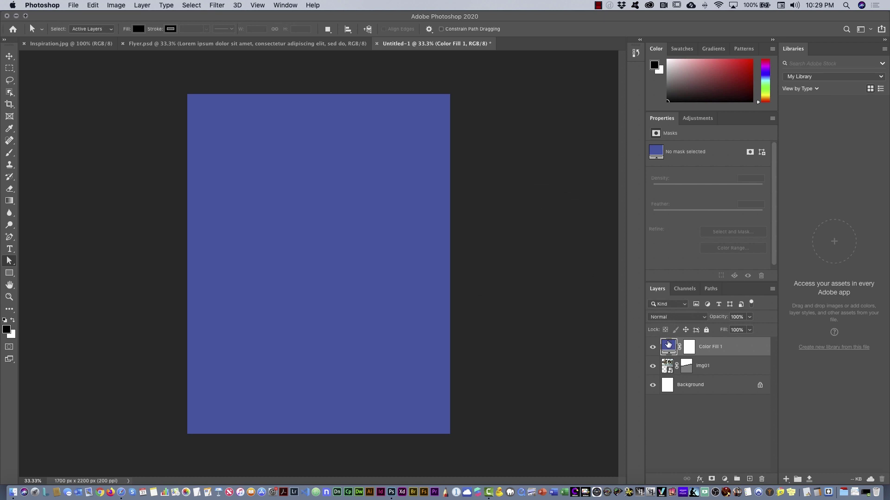
Set the blue fill layer's blend mode to Multiply and clip it to the img01 layer
{"action": "left_click", "coordinate": [675, 318]}
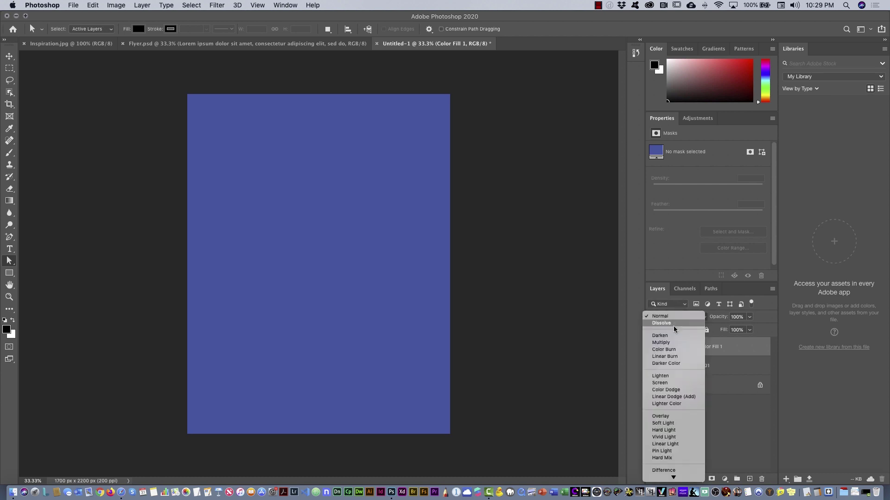
{"action": "left_click", "coordinate": [670, 344]}
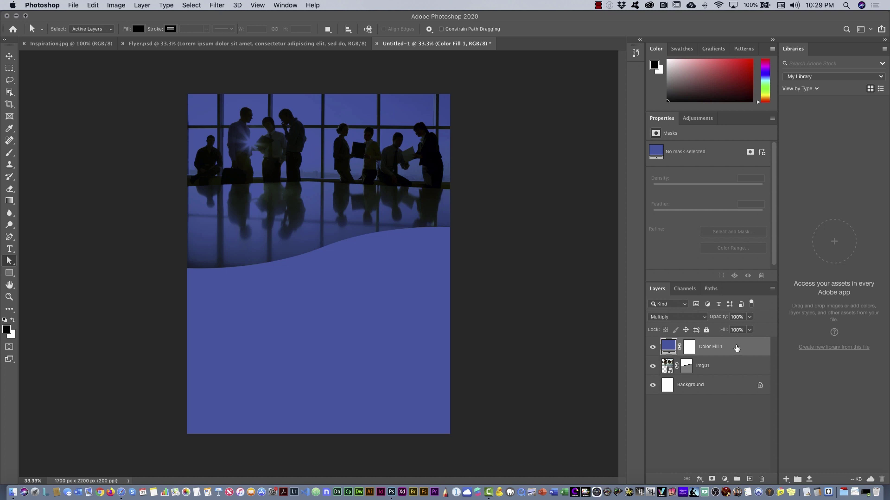
{"action": "right_click", "coordinate": [737, 348]}
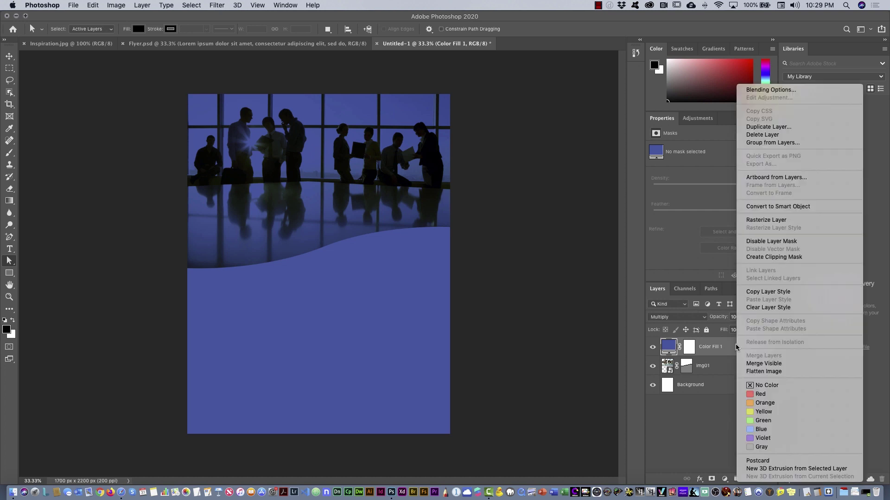
{"action": "left_click", "coordinate": [786, 257]}
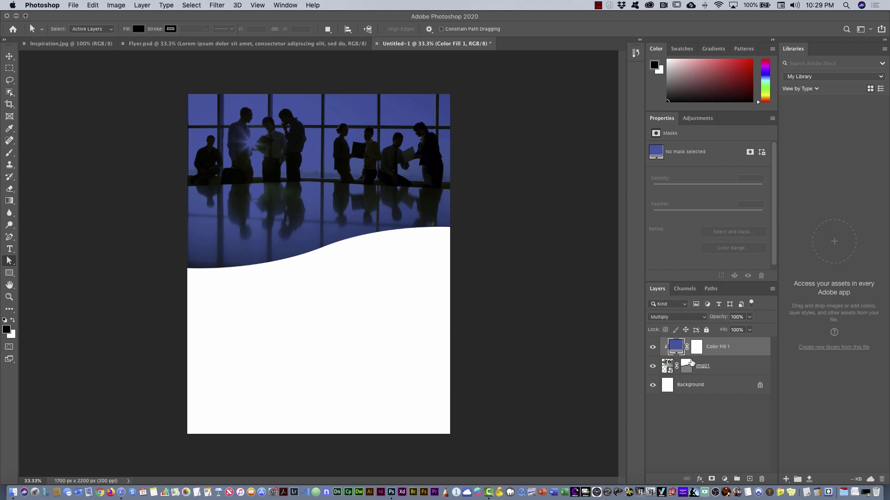
Steepen the S-curve on img01's vector mask slightly by adjusting both handles of its middle anchor point, leaving the path deselected
{"action": "left_click", "coordinate": [686, 366]}
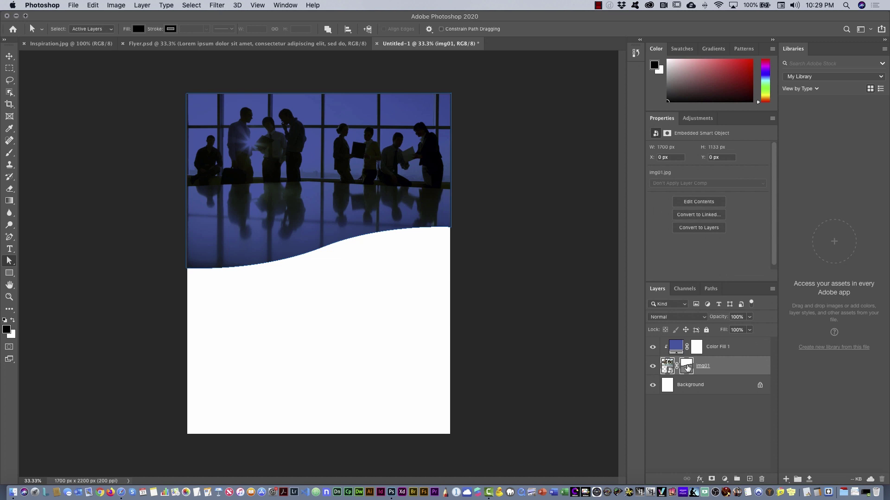
{"action": "left_click", "coordinate": [686, 366]}
{"action": "left_click", "coordinate": [687, 367]}
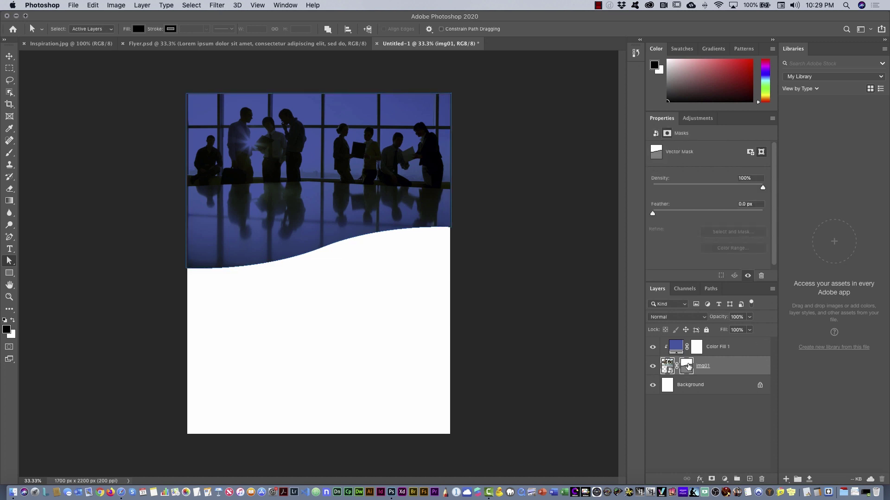
{"action": "left_click", "coordinate": [324, 250]}
{"action": "left_click_drag", "start_coordinate": [383, 227], "coordinate": [385, 214]}
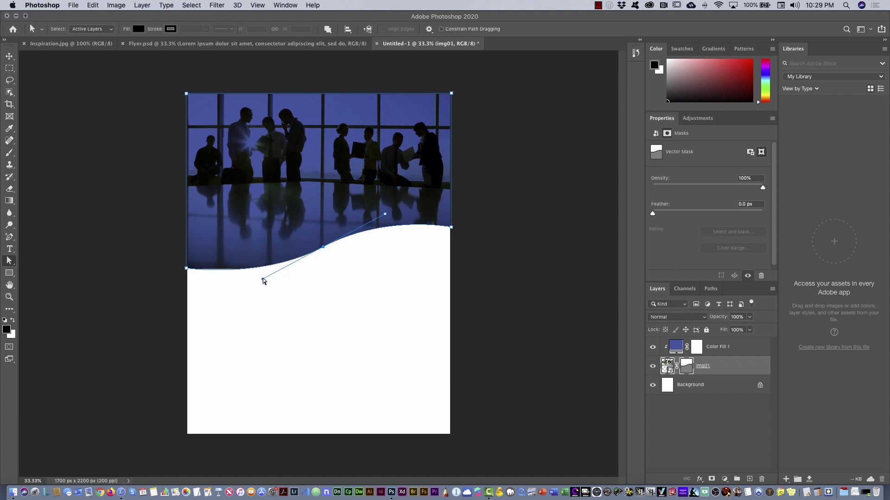
{"action": "left_click_drag", "start_coordinate": [262, 278], "coordinate": [260, 276]}
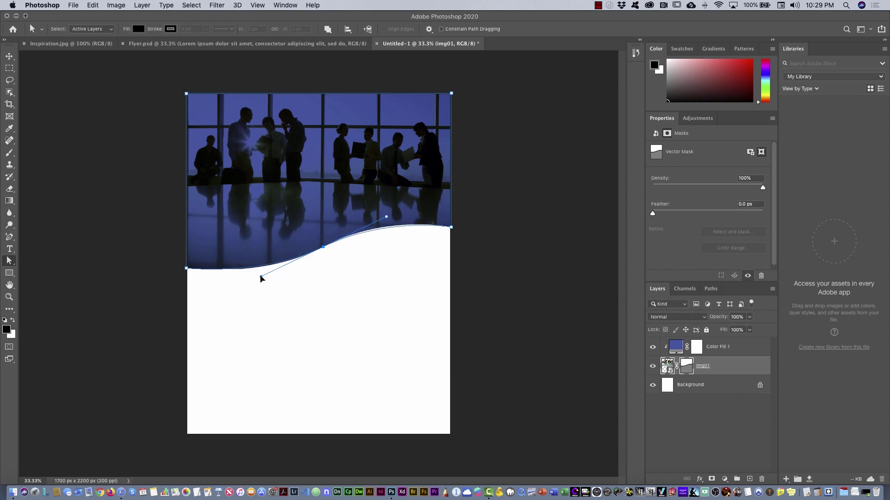
{"action": "left_click", "coordinate": [343, 299]}
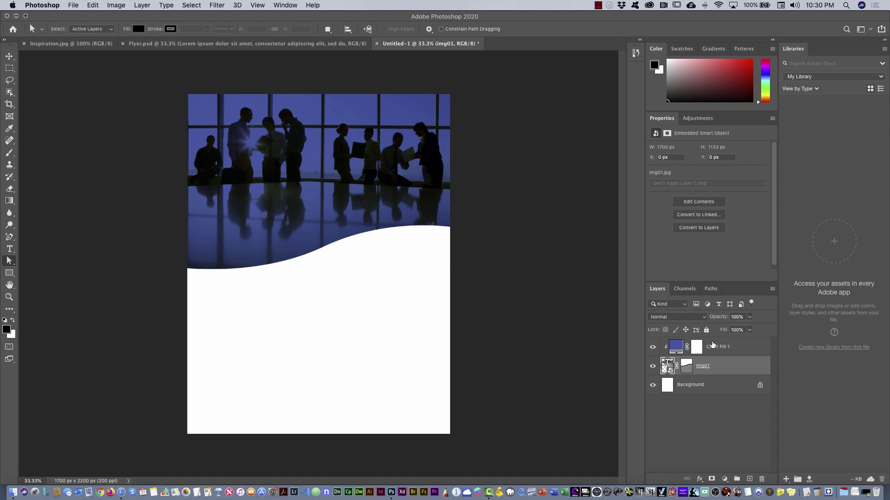
Add a new empty layer above the blue colour fill and check the headline layout in Flyer.psd before returning to Untitled-1
{"action": "left_click", "coordinate": [749, 348]}
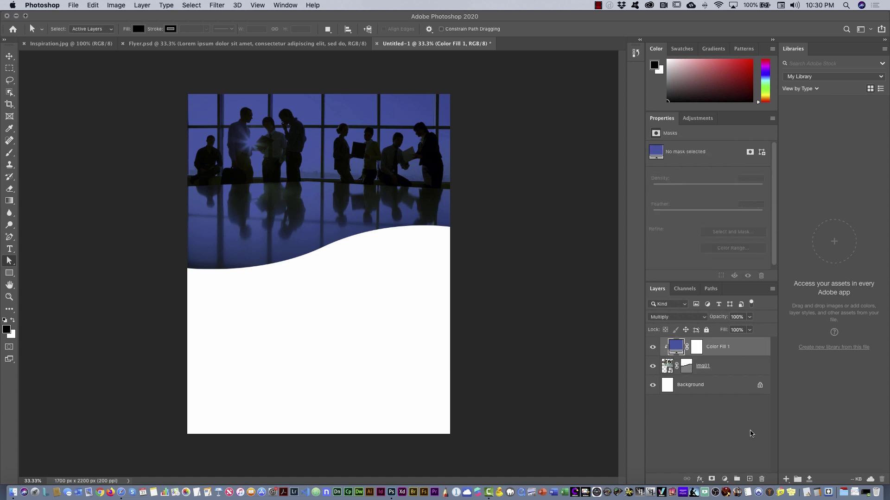
{"action": "left_click", "coordinate": [750, 479]}
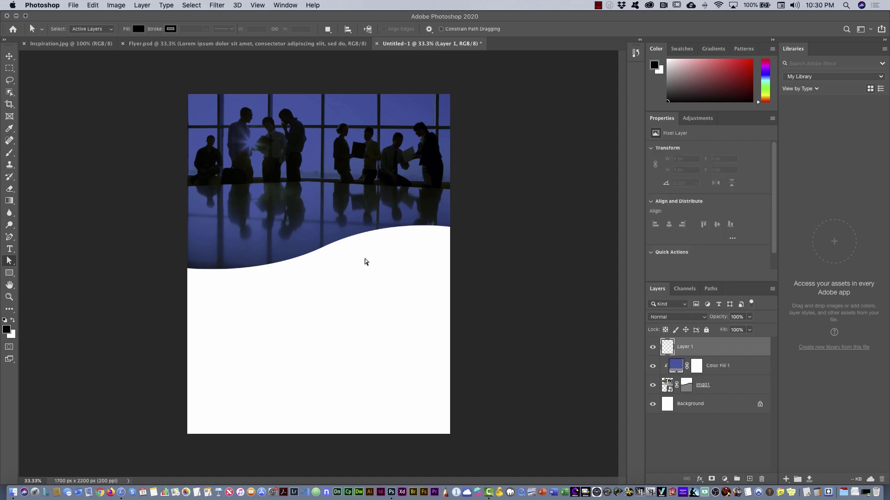
{"action": "left_click", "coordinate": [141, 45]}
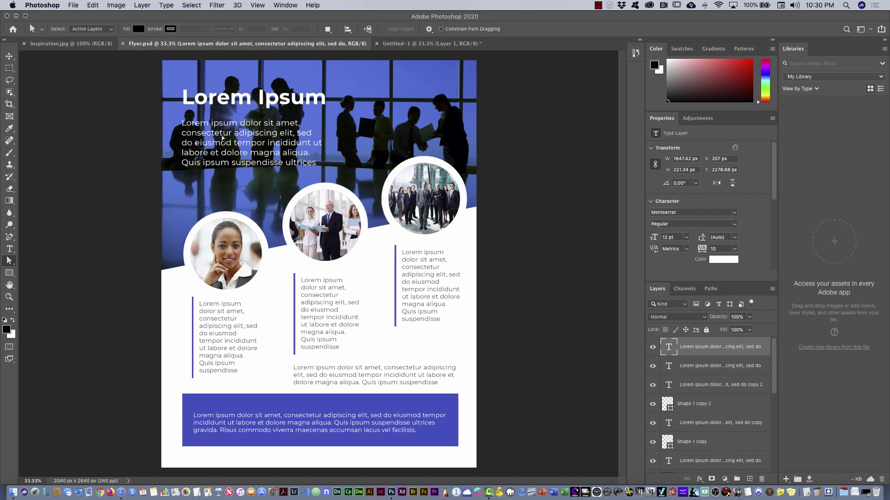
{"action": "left_click", "coordinate": [398, 45]}
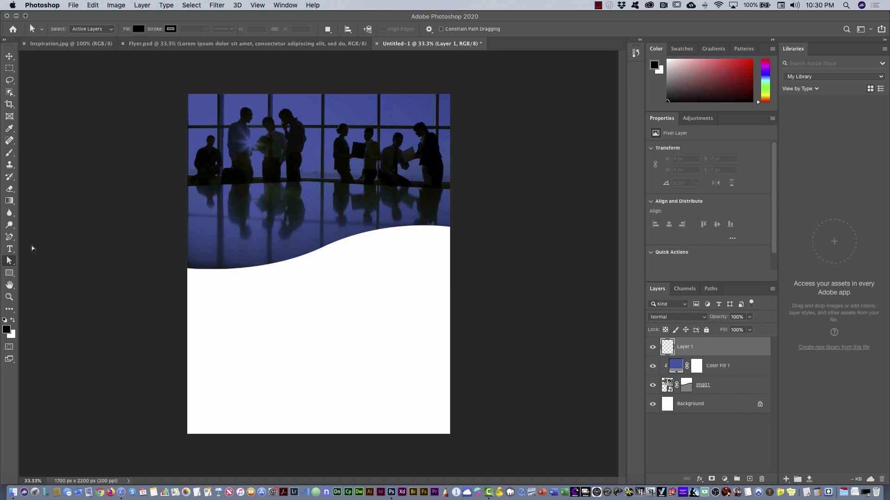
Place a "Lorem Ipsum" title over the upper part of the photo in Montserrat Black, 30 pt, and compare it with Flyer.psd
{"action": "left_click", "coordinate": [11, 250]}
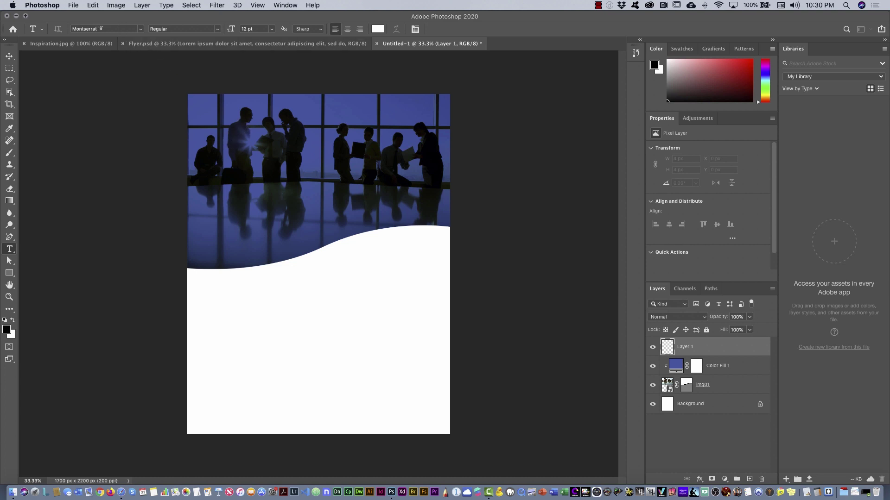
{"action": "left_click", "coordinate": [218, 30]}
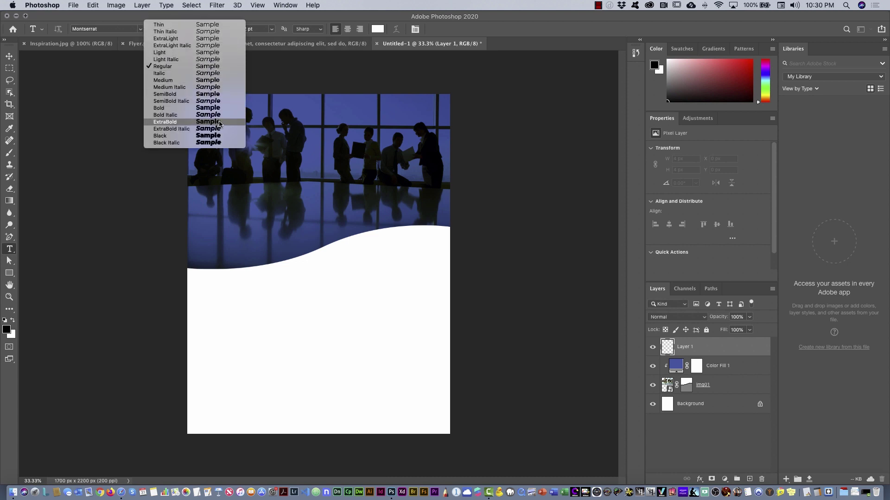
{"action": "left_click", "coordinate": [220, 137]}
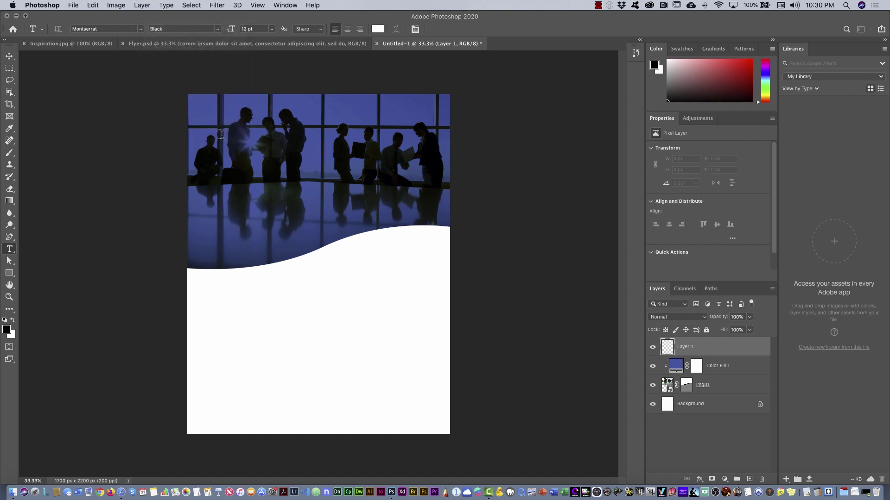
{"action": "left_click", "coordinate": [272, 30]}
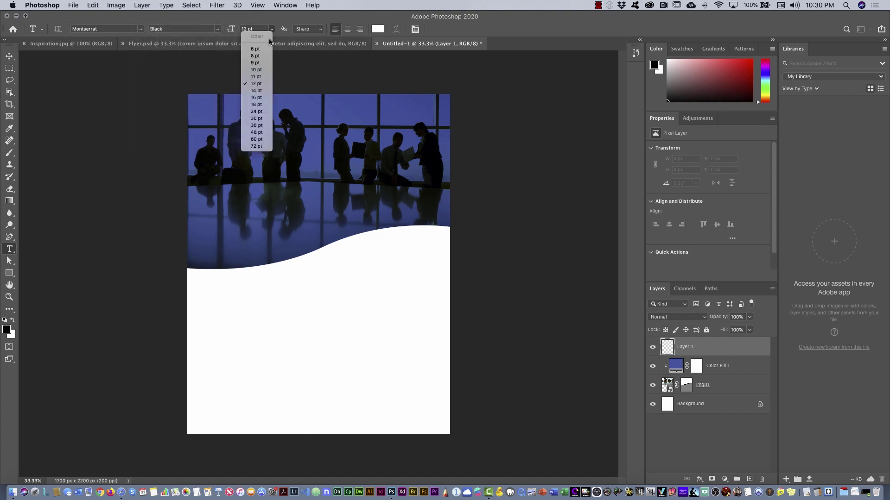
{"action": "left_click", "coordinate": [257, 118]}
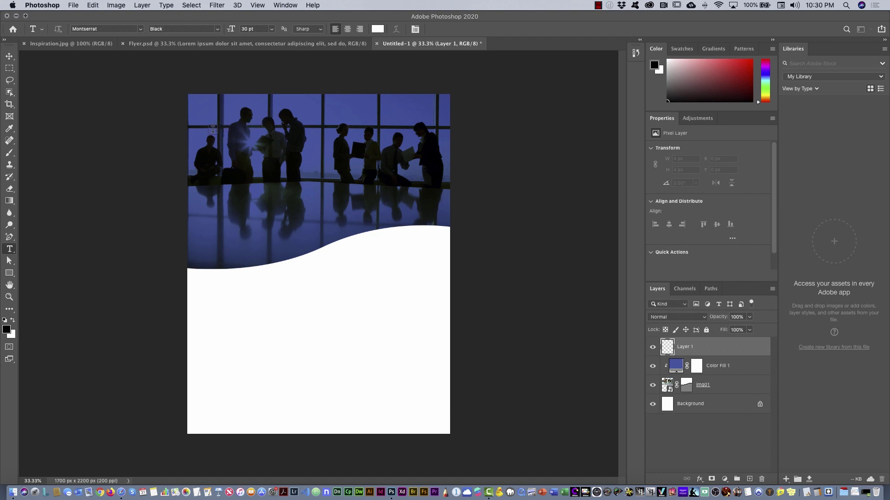
{"action": "left_click", "coordinate": [212, 128]}
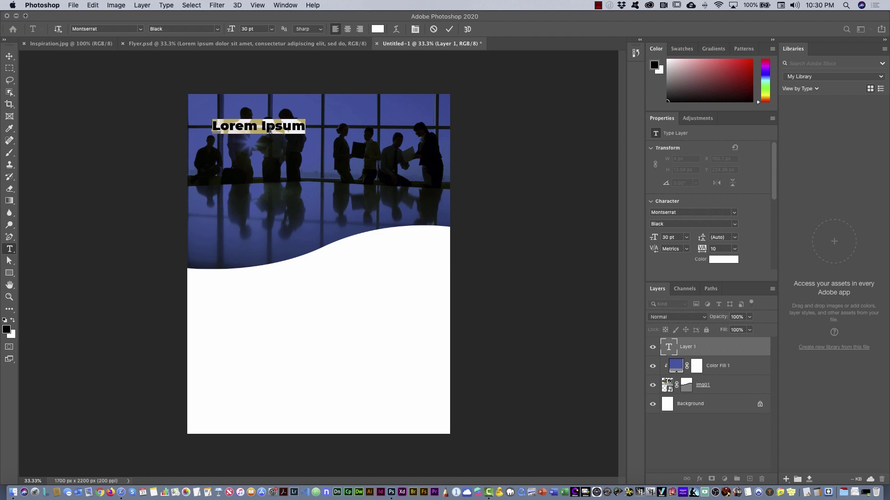
{"action": "left_click", "coordinate": [296, 45]}
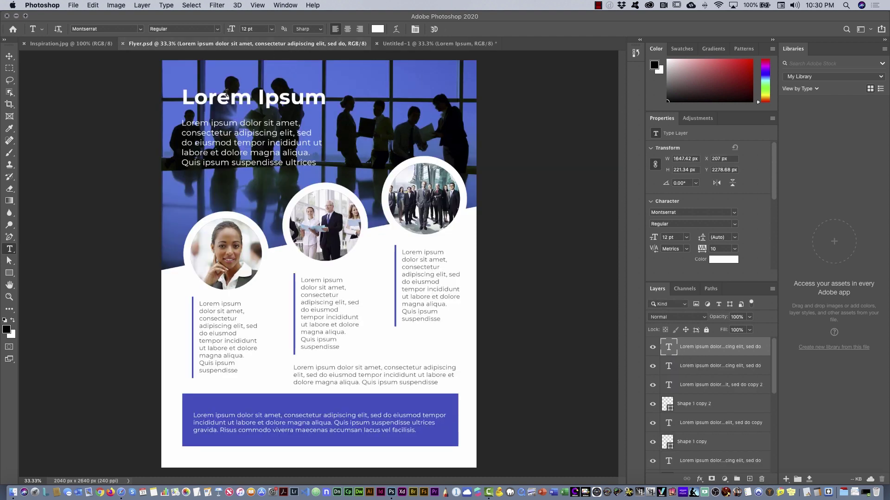
{"action": "left_click", "coordinate": [402, 44]}
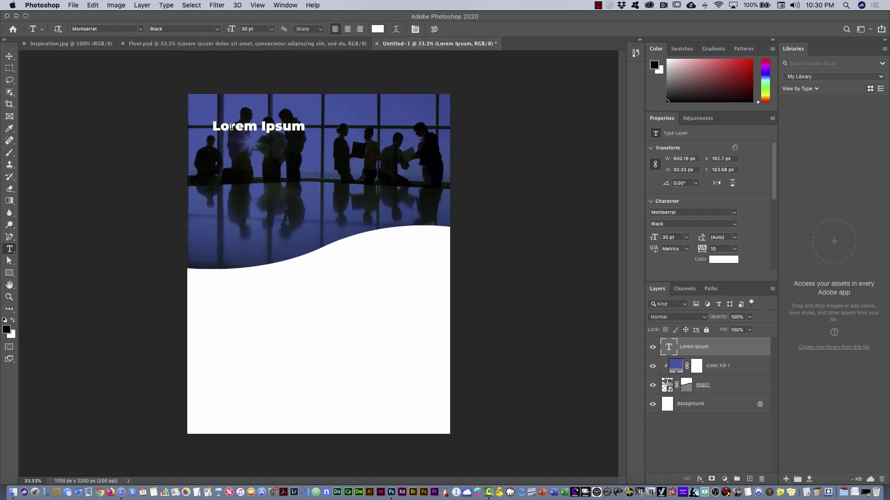
Set the whole "Lorem Ipsum" title to white (#ffffff) at 48 pt and commit the text
{"action": "left_click_drag", "start_coordinate": [213, 126], "coordinate": [309, 127]}
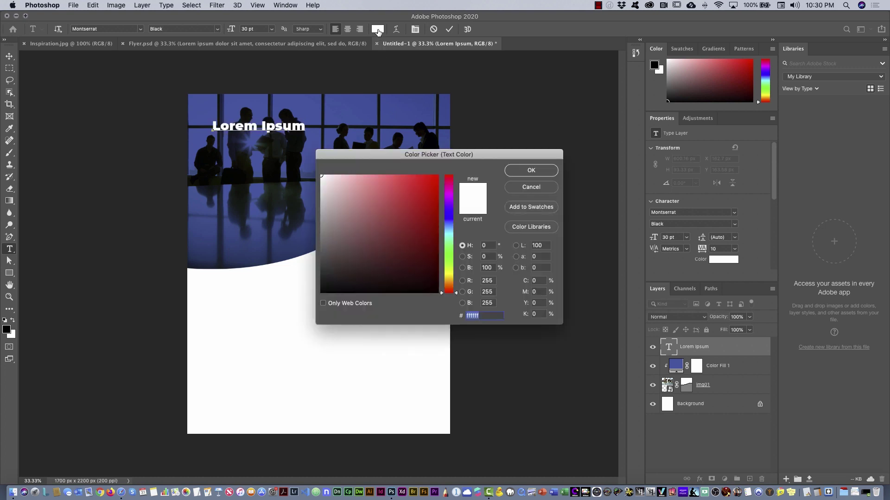
{"action": "left_click", "coordinate": [378, 28]}
{"action": "mouse_move", "coordinate": [407, 193]}
{"action": "left_mouse_down"}
{"action": "mouse_move", "coordinate": [387, 233]}
{"action": "mouse_move", "coordinate": [321, 175]}
{"action": "left_mouse_up"}
{"action": "left_click", "coordinate": [531, 170]}
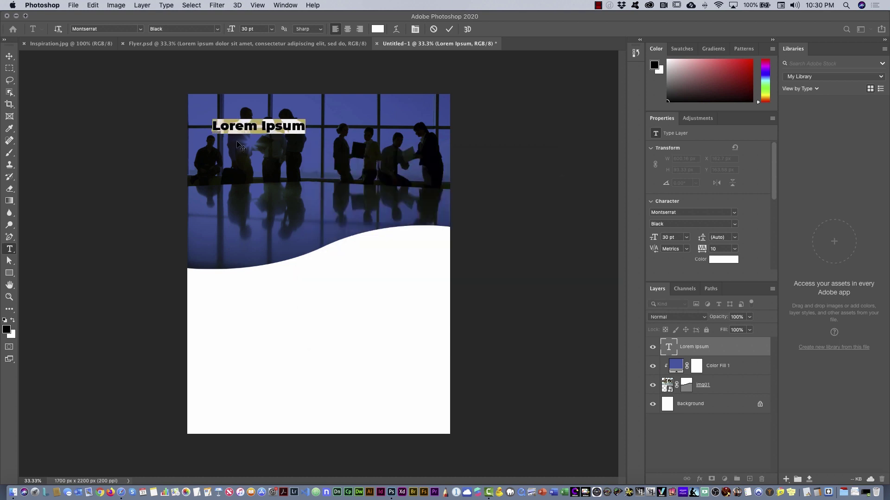
{"action": "left_click", "coordinate": [272, 30]}
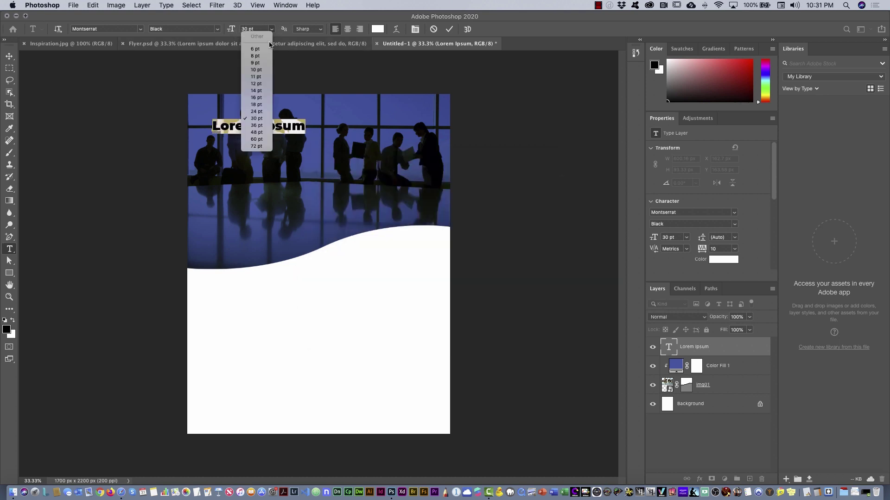
{"action": "left_click", "coordinate": [261, 133]}
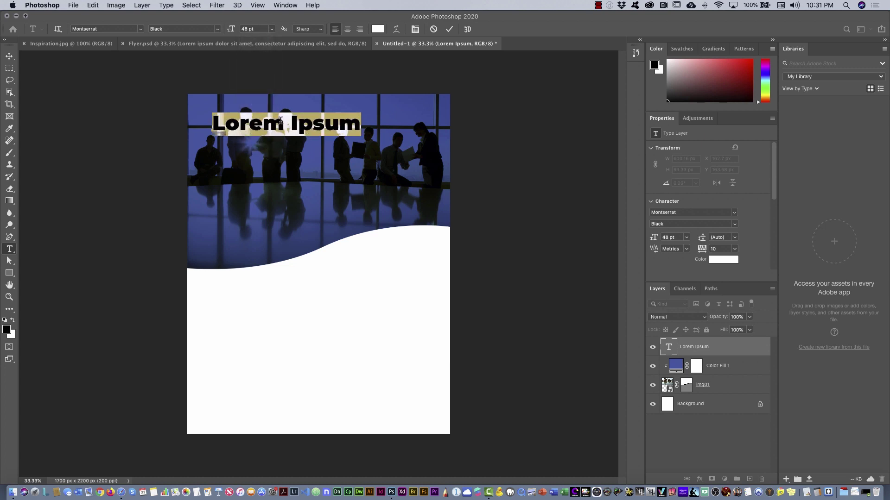
{"action": "left_click", "coordinate": [493, 125]}
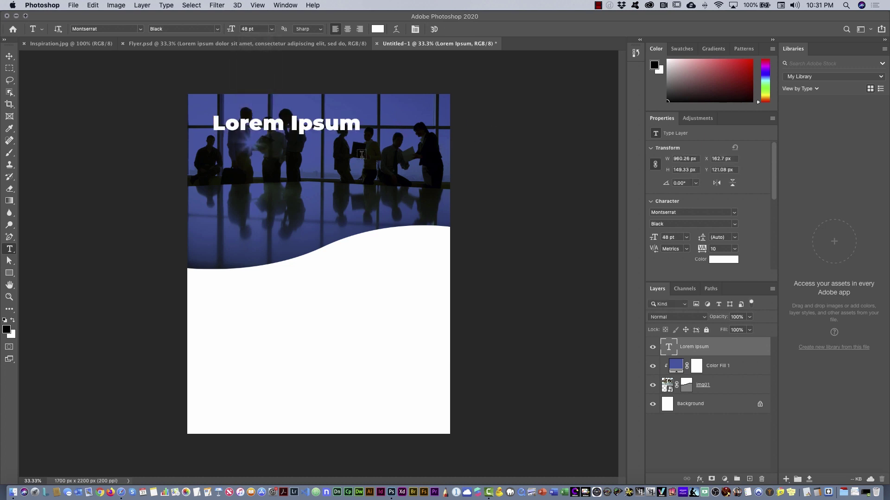
Move the "Lorem Ipsum" title slightly left to about X 118 px and compare its placement with Flyer.psd
{"action": "left_click", "coordinate": [9, 56]}
{"action": "left_click_drag", "start_coordinate": [269, 130], "coordinate": [264, 131]}
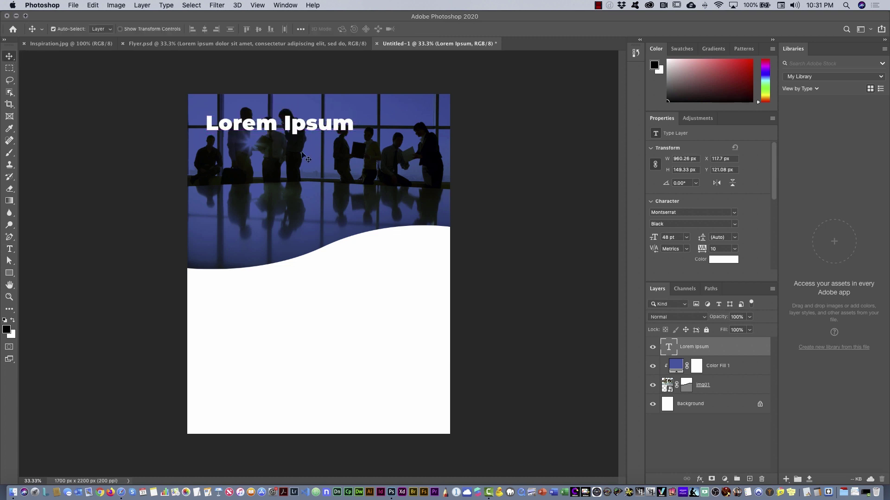
{"action": "left_click", "coordinate": [291, 45]}
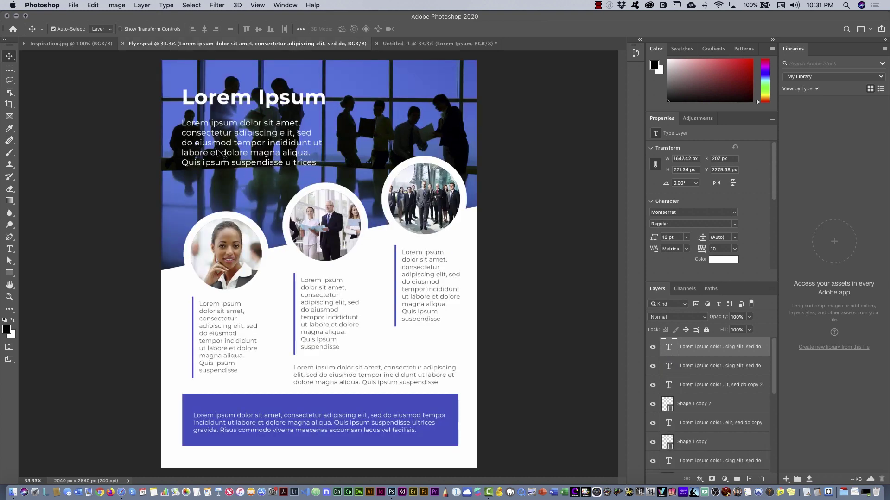
{"action": "left_click", "coordinate": [393, 45]}
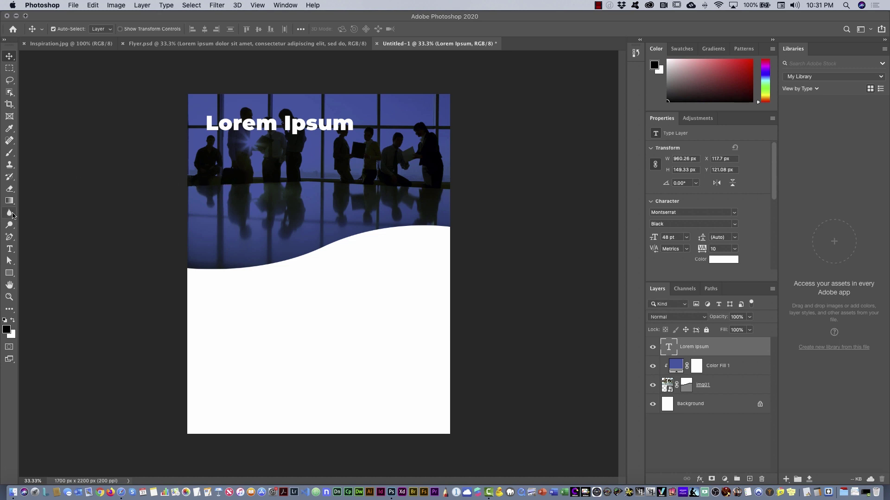
Add a Lorem ipsum placeholder paragraph on a new layer under the title, Montserrat Regular 18 pt, in a text box about 945 × 394 px
{"action": "left_click", "coordinate": [9, 250]}
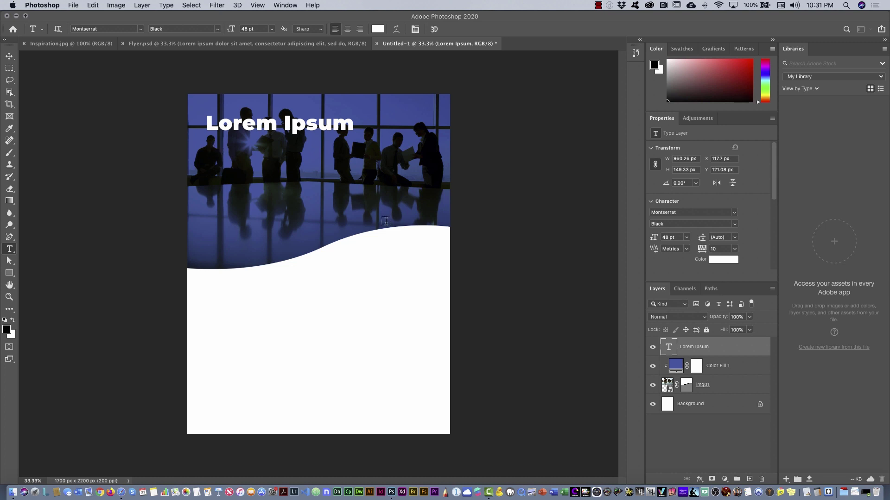
{"action": "left_click", "coordinate": [749, 480]}
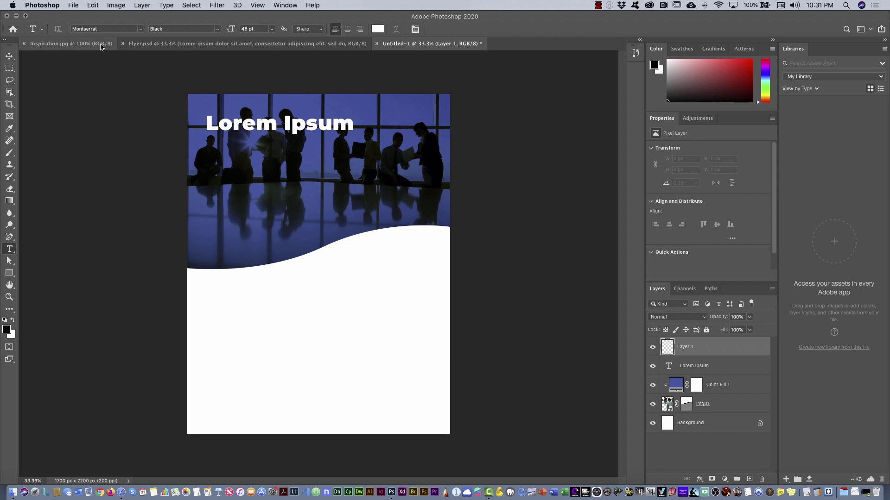
{"action": "left_click", "coordinate": [216, 29]}
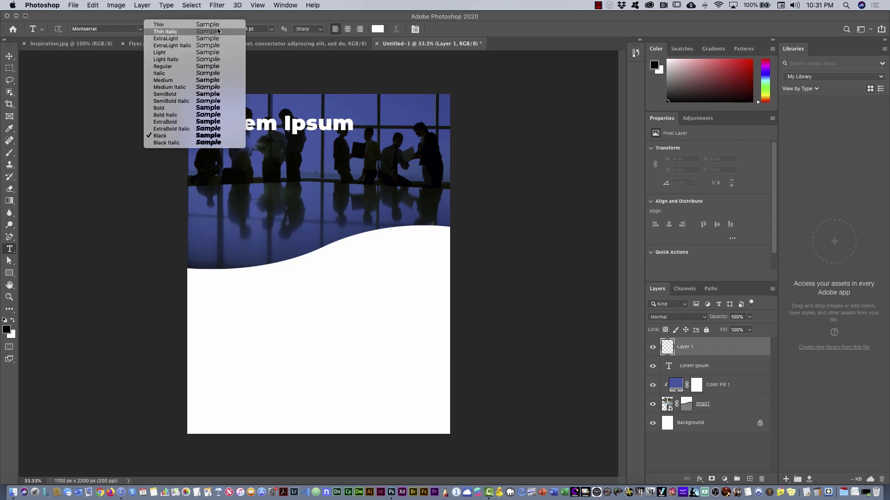
{"action": "left_click", "coordinate": [218, 68]}
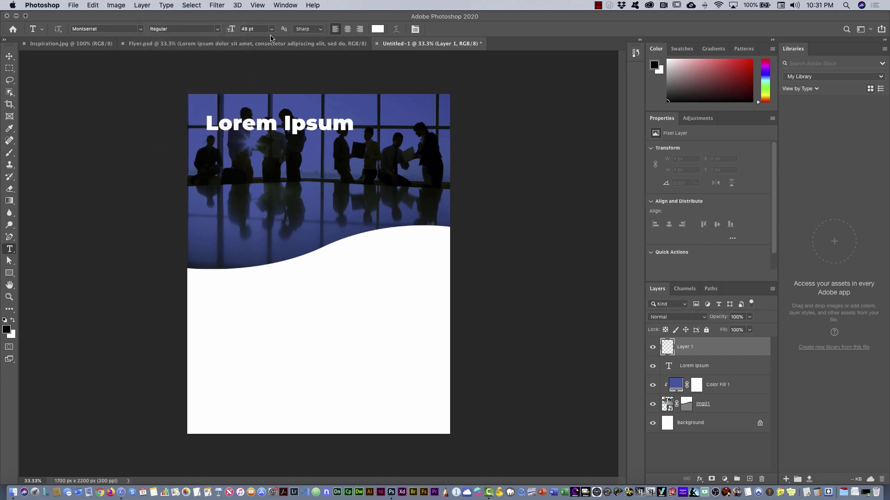
{"action": "left_click", "coordinate": [272, 30]}
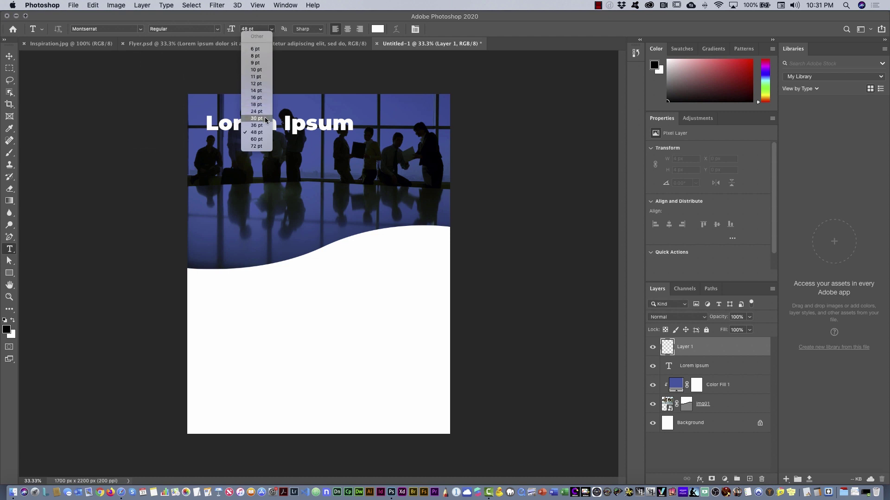
{"action": "left_click", "coordinate": [256, 104]}
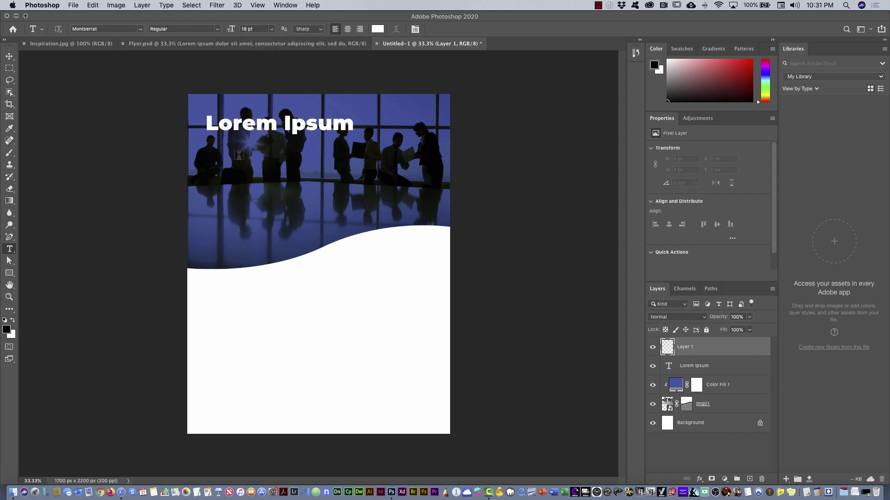
{"action": "left_click_drag", "start_coordinate": [207, 141], "coordinate": [349, 201]}
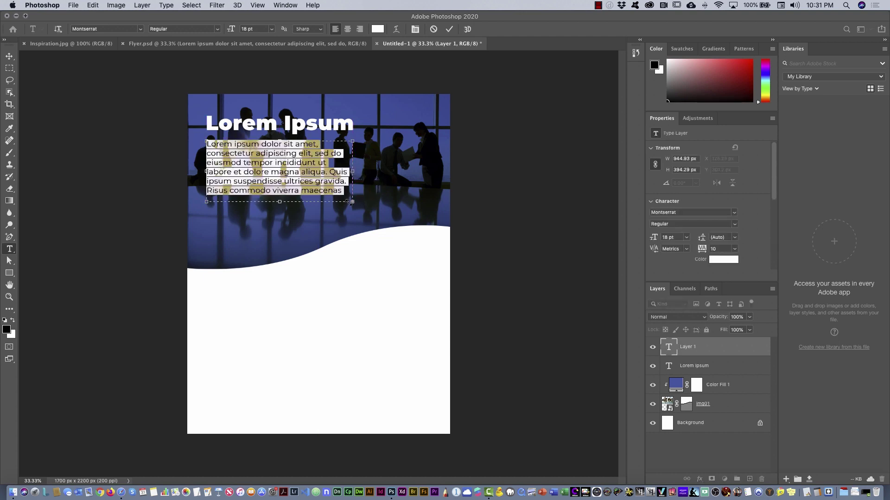
{"action": "left_click", "coordinate": [306, 164]}
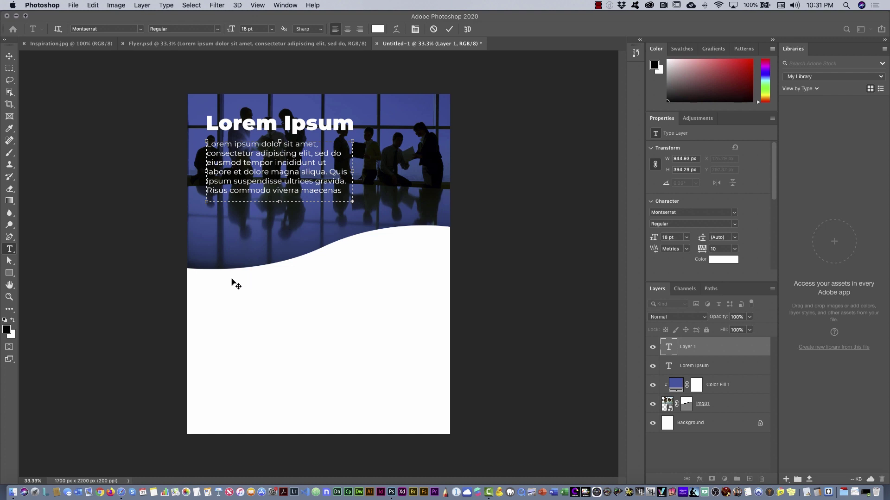
{"action": "left_click", "coordinate": [691, 368]}
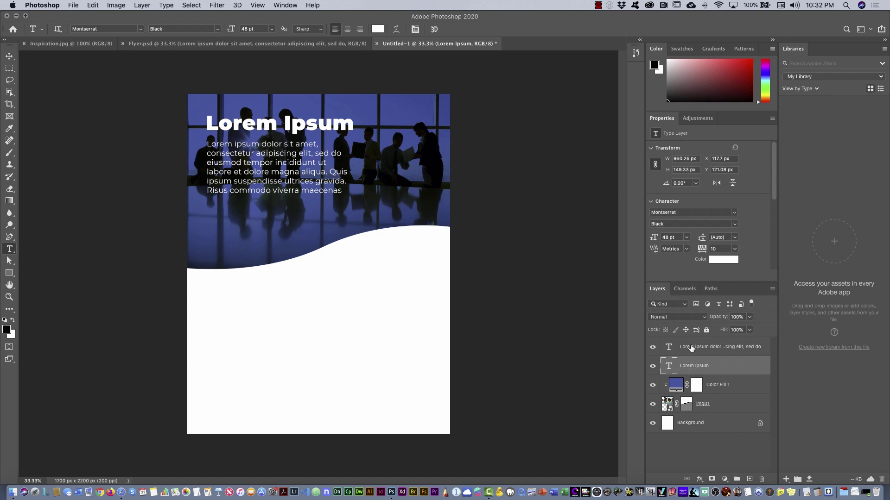
Nudge the placeholder paragraph left to about X 123 px and compare the layout with Flyer.psd before returning to Untitled-1
{"action": "left_click", "coordinate": [691, 348]}
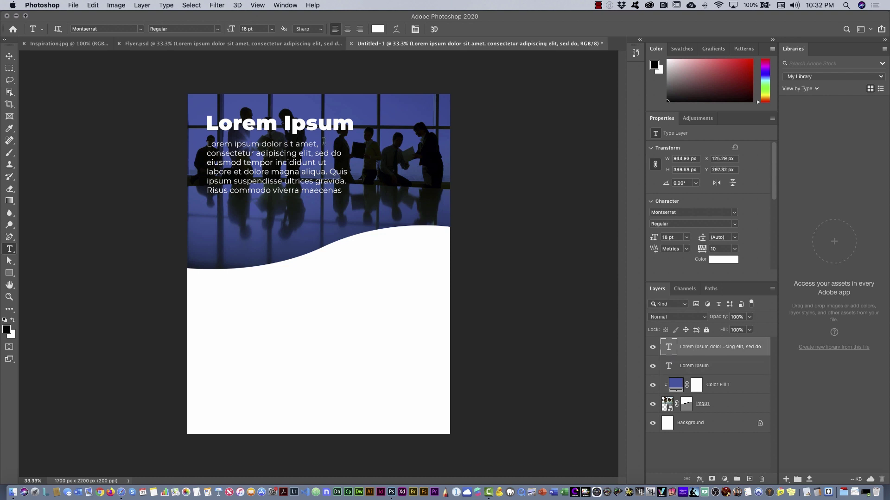
{"action": "left_click", "coordinate": [10, 57]}
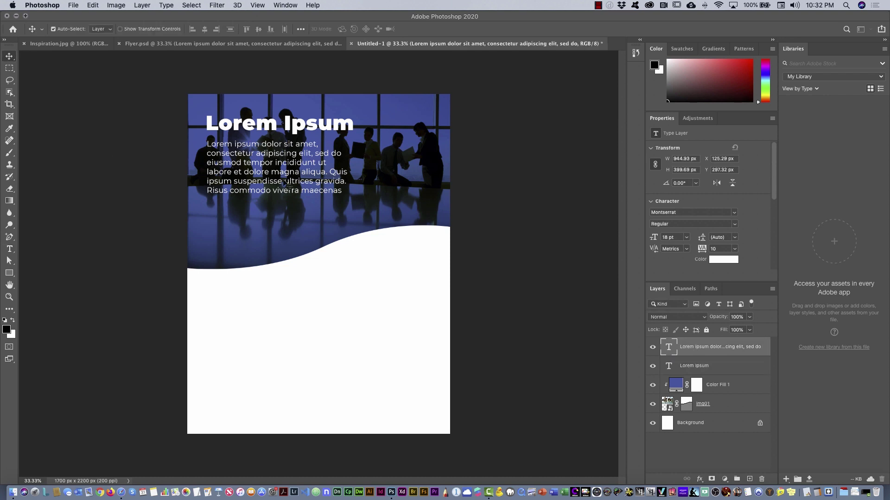
{"action": "left_click_drag", "start_coordinate": [268, 166], "coordinate": [263, 164]}
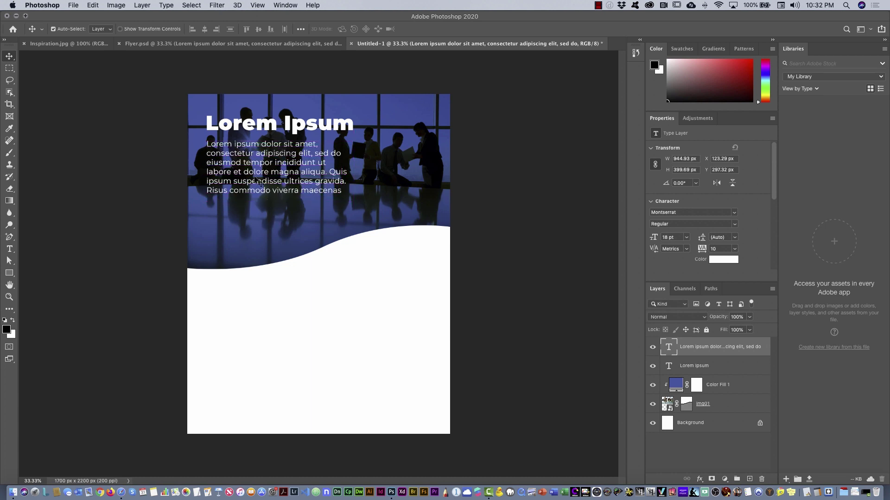
{"action": "left_click", "coordinate": [192, 46]}
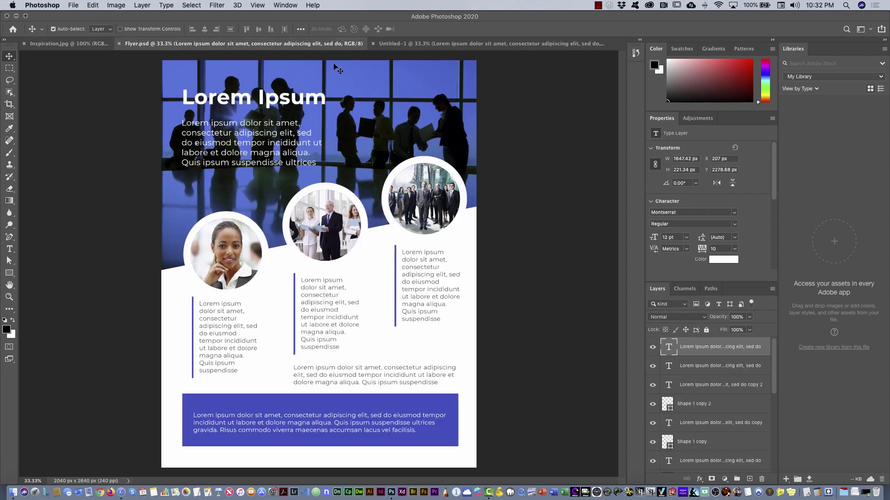
{"action": "left_click", "coordinate": [397, 44]}
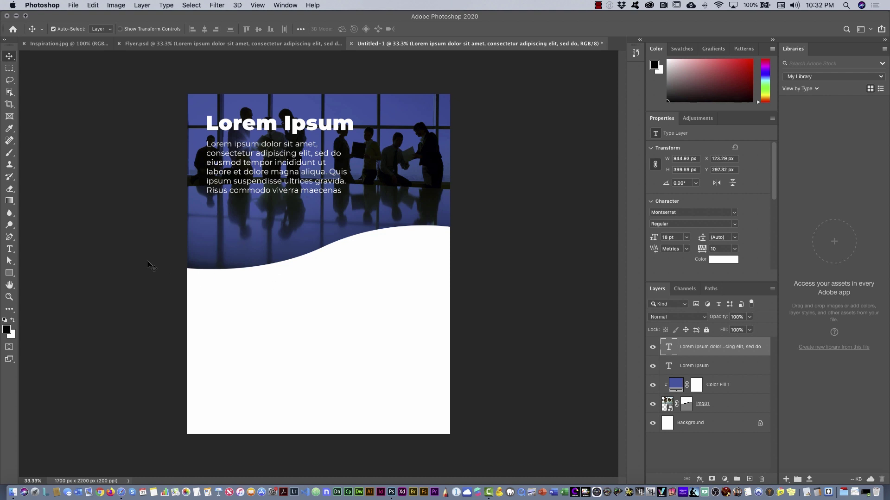
Draw a circular frame about 432 px across over the left part of the photo's curved lower edge
{"action": "left_click", "coordinate": [9, 117]}
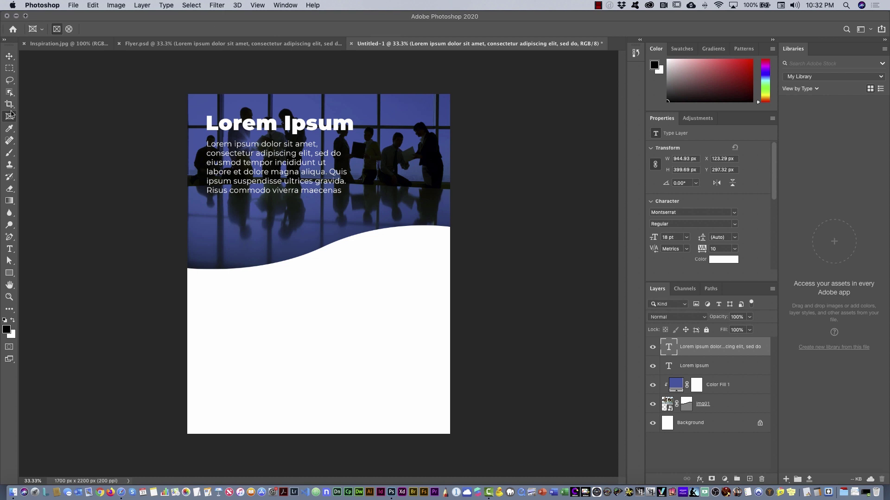
{"action": "left_click", "coordinate": [69, 30]}
{"action": "left_click_drag", "start_coordinate": [219, 234], "coordinate": [288, 304]}
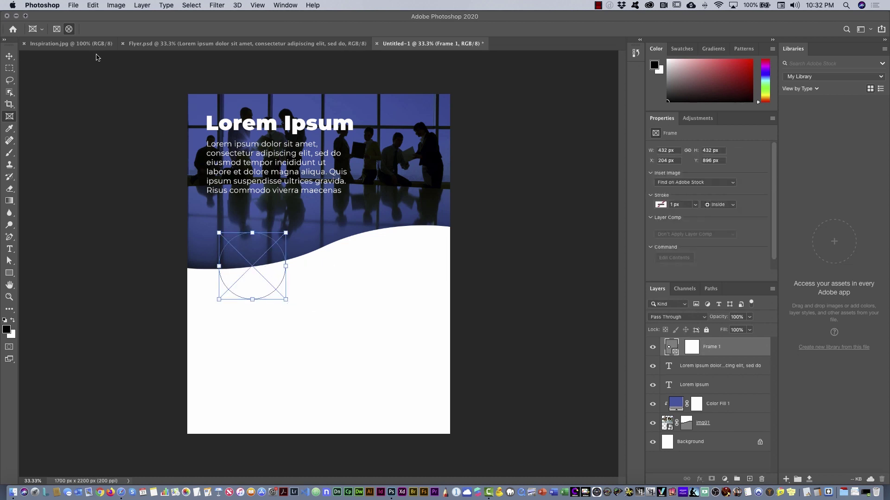
Place img02.jpg from the Desktop as an embedded image inside the circular frame
{"action": "left_click", "coordinate": [75, 5]}
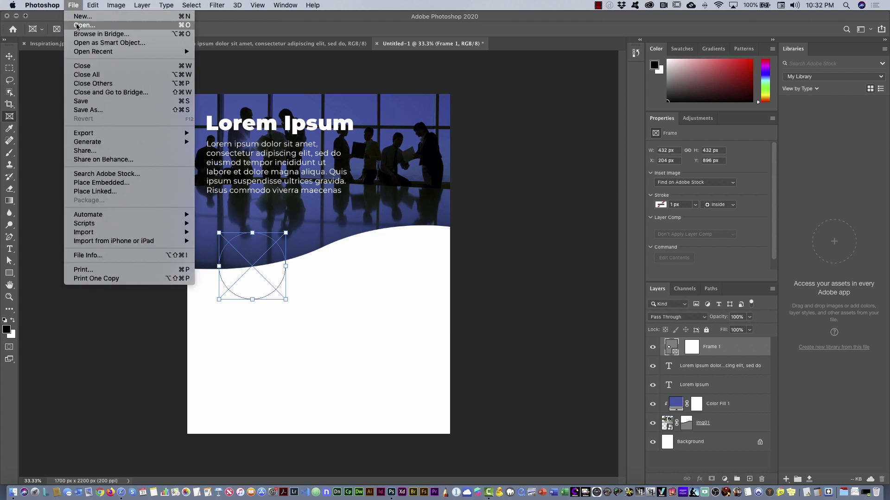
{"action": "left_click", "coordinate": [122, 184]}
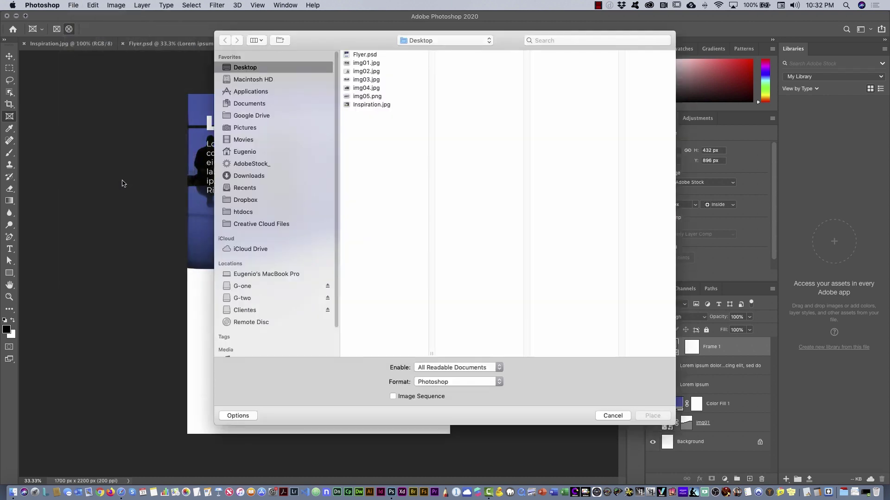
{"action": "left_click", "coordinate": [364, 72]}
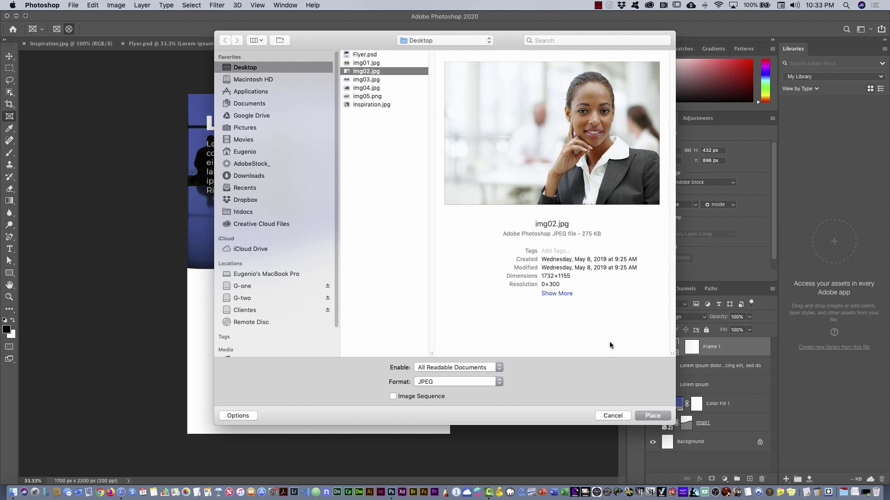
{"action": "left_click", "coordinate": [652, 416]}
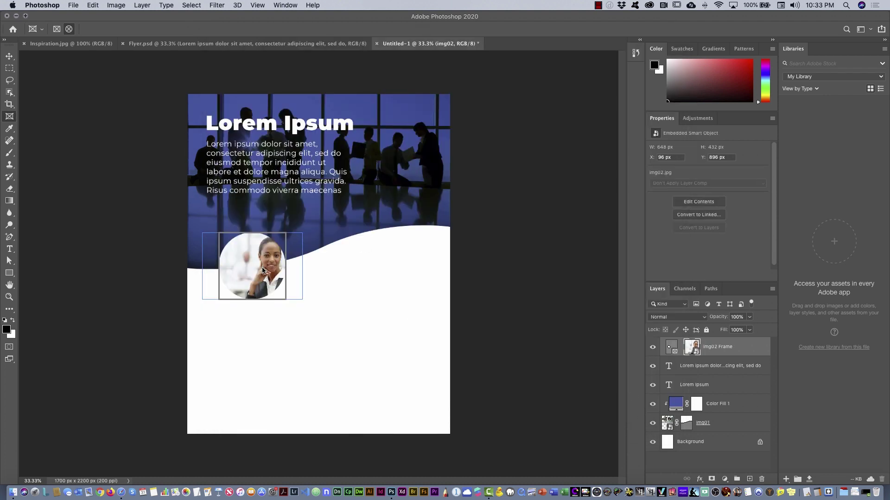
Scale the img02 photo to about 65.7% and reposition it so the woman's face is centred in the circular frame
{"action": "left_click", "coordinate": [10, 56]}
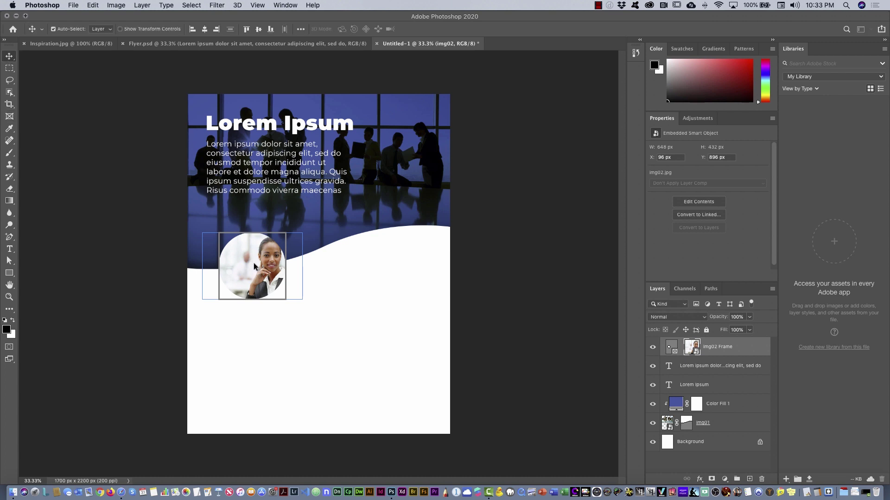
{"action": "left_click", "coordinate": [93, 6]}
{"action": "mouse_move", "coordinate": [137, 222]}
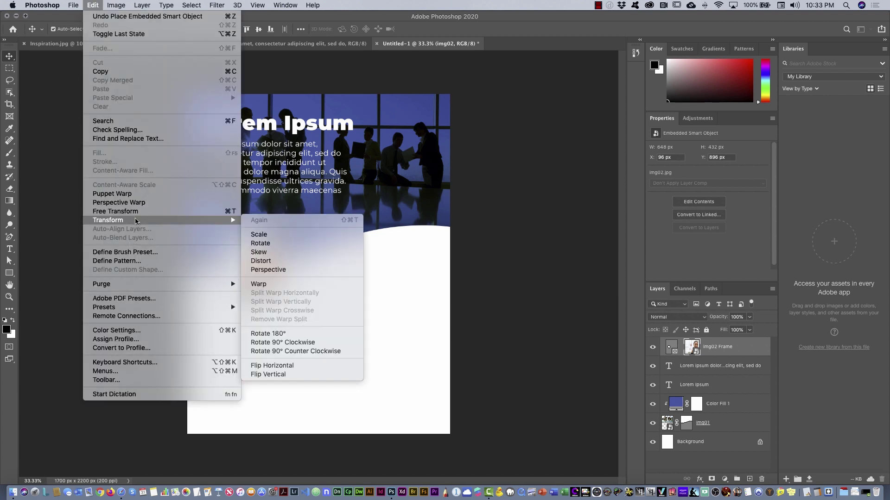
{"action": "left_click", "coordinate": [274, 235]}
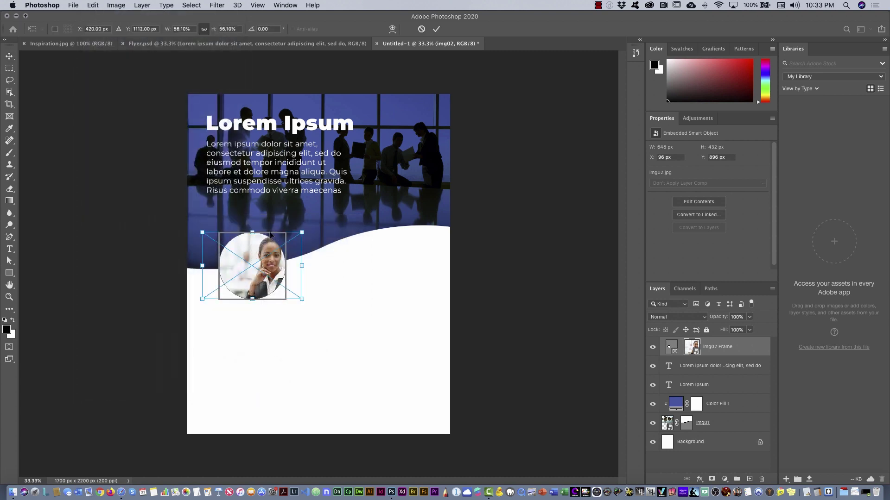
{"action": "left_click_drag", "start_coordinate": [202, 299], "coordinate": [181, 310]}
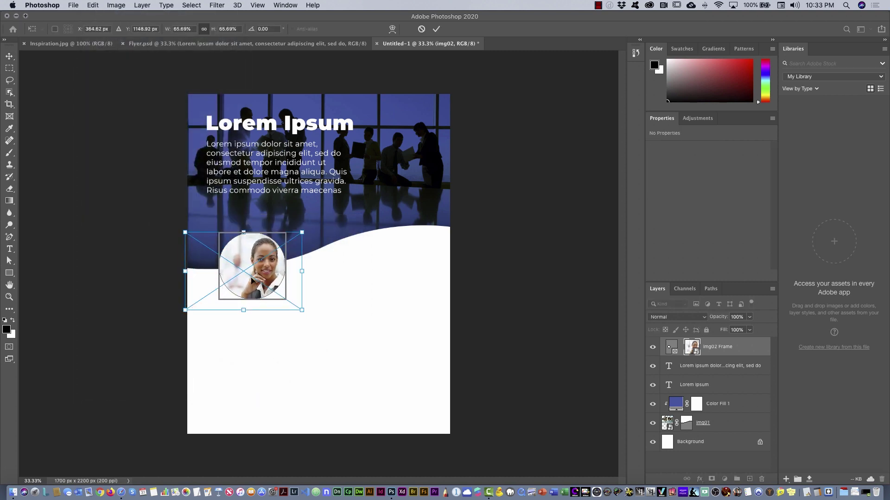
{"action": "left_click_drag", "start_coordinate": [260, 277], "coordinate": [260, 264]}
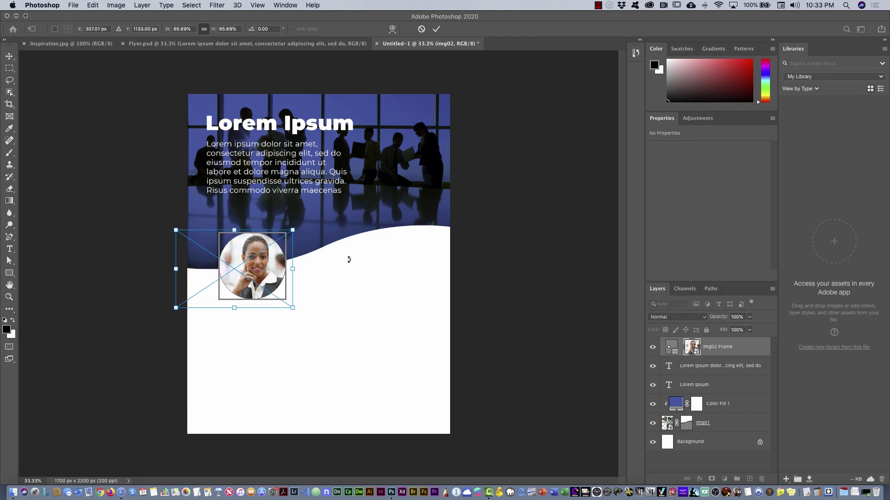
{"action": "left_click", "coordinate": [436, 30]}
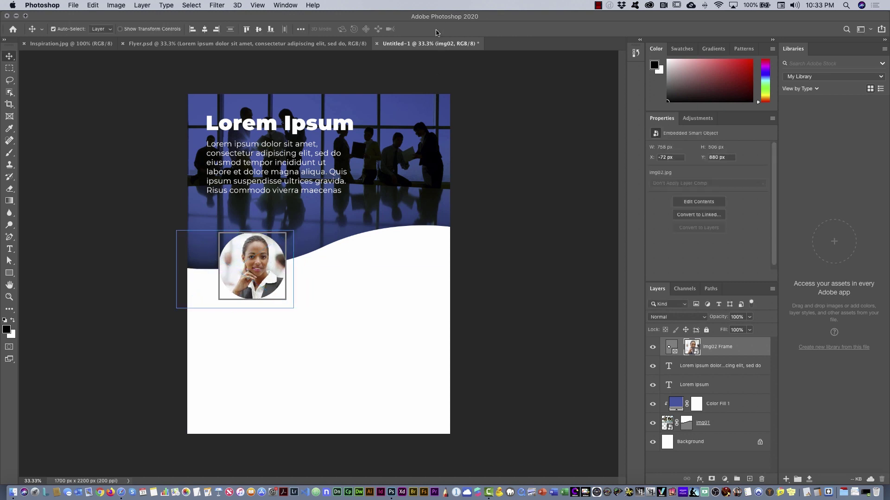
Move the whole img02 frame with its photo to about X 191 px, Y 901 px
{"action": "left_click", "coordinate": [345, 307]}
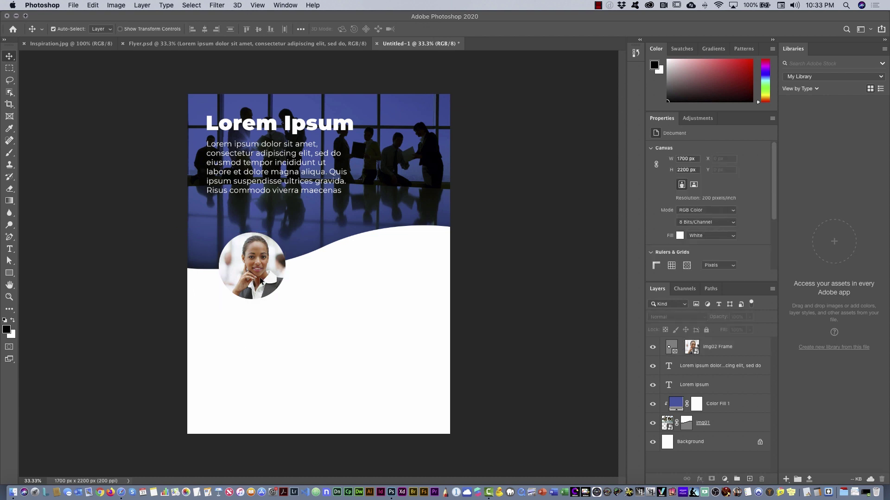
{"action": "mouse_move", "coordinate": [260, 280]}
{"action": "left_mouse_down"}
{"action": "mouse_move", "coordinate": [252, 290]}
{"action": "mouse_move", "coordinate": [262, 272]}
{"action": "left_mouse_up"}
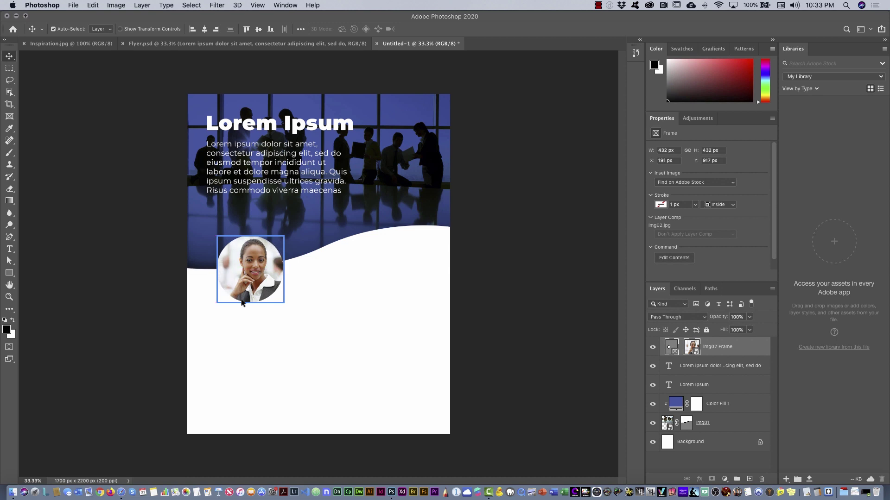
{"action": "left_click_drag", "start_coordinate": [268, 269], "coordinate": [269, 266]}
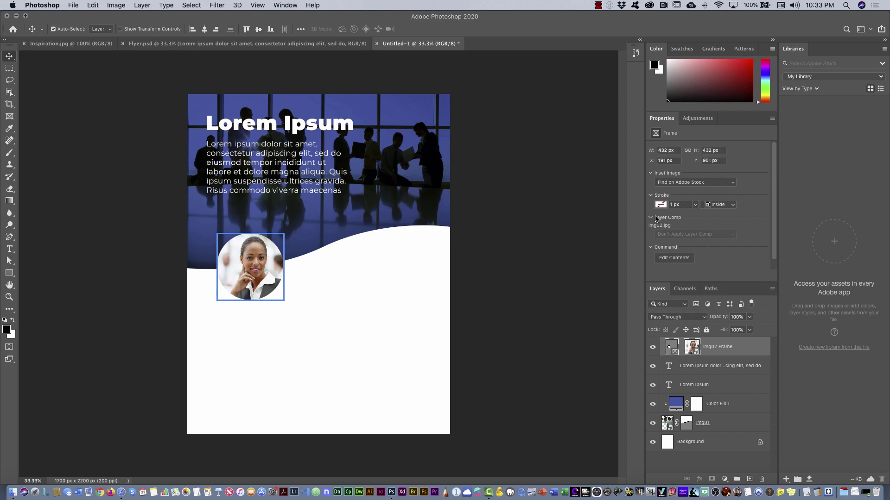
Give the img02 frame a white stroke of about 18 px and lower the frame to about Y 922 px
{"action": "left_click", "coordinate": [695, 205]}
{"action": "left_click_drag", "start_coordinate": [696, 219], "coordinate": [701, 218]}
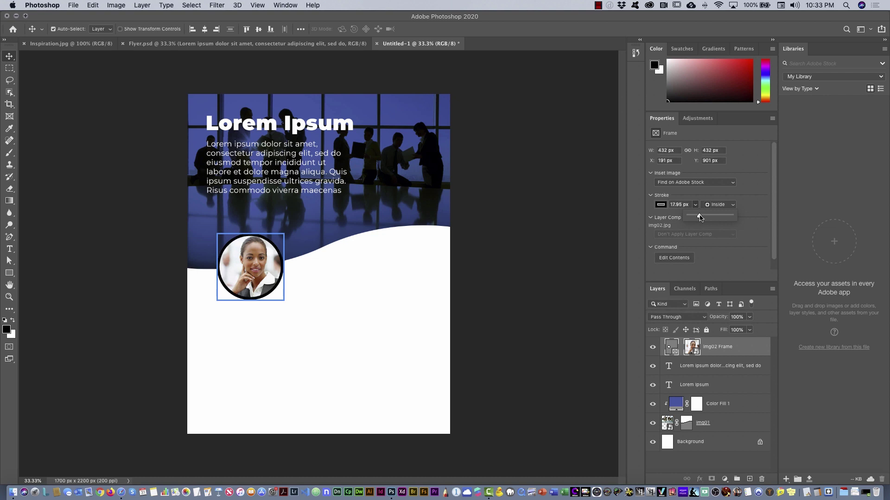
{"action": "left_click", "coordinate": [661, 205]}
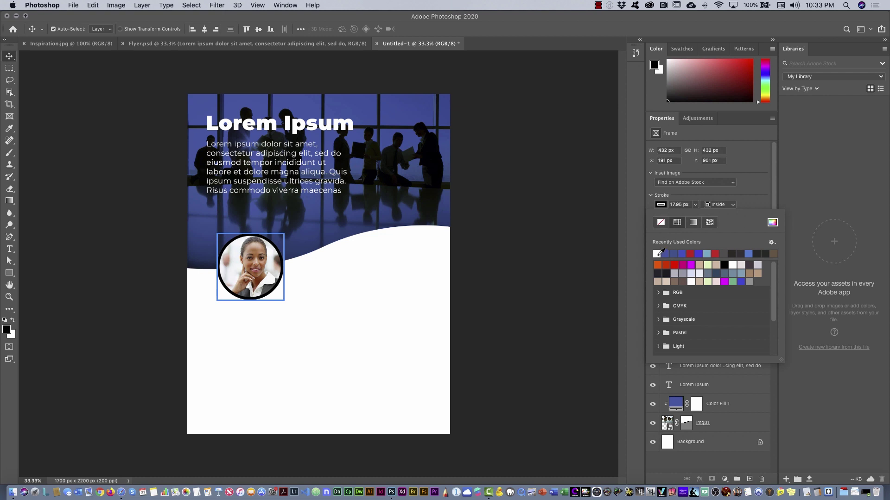
{"action": "left_click", "coordinate": [657, 254]}
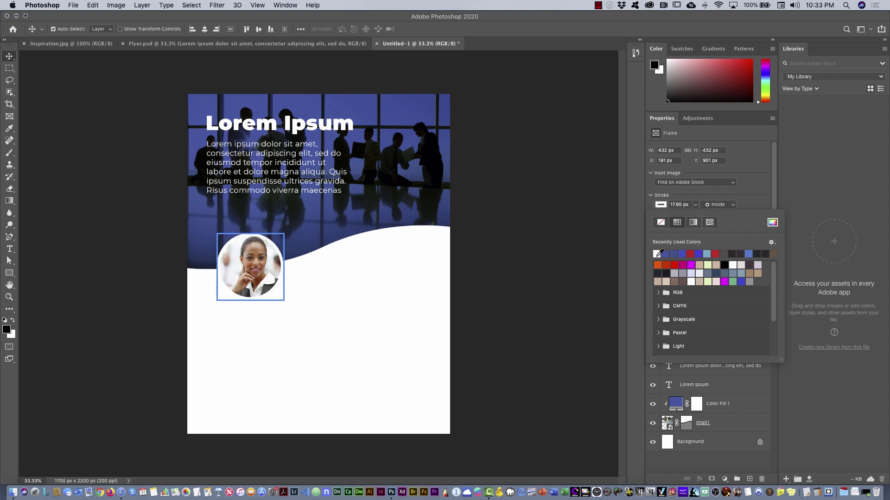
{"action": "left_click", "coordinate": [745, 198]}
{"action": "left_click", "coordinate": [299, 323]}
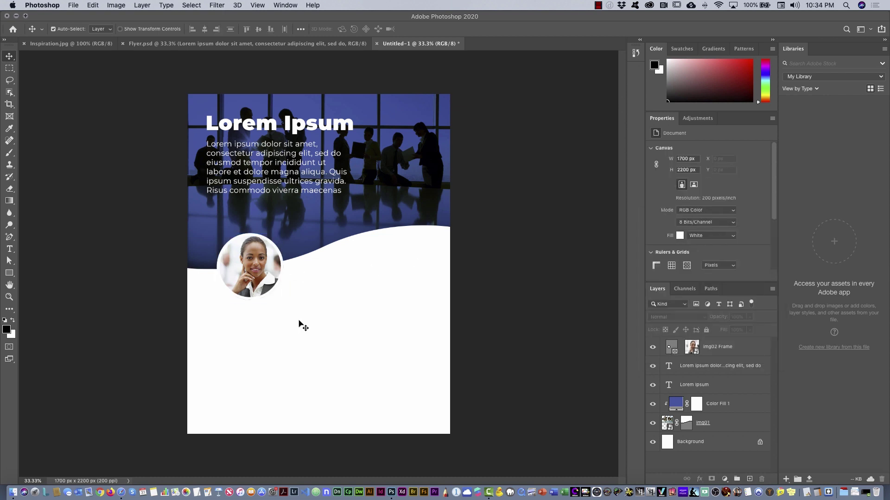
{"action": "left_click_drag", "start_coordinate": [262, 273], "coordinate": [262, 277]}
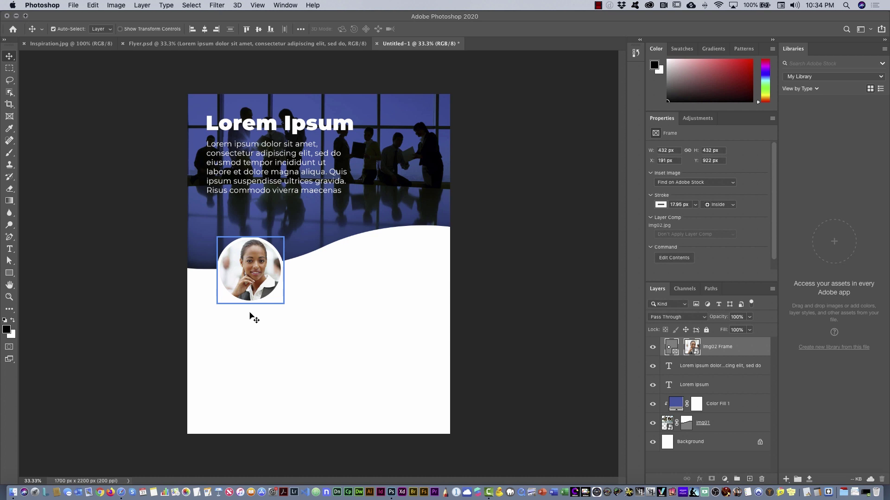
{"action": "left_click", "coordinate": [269, 322]}
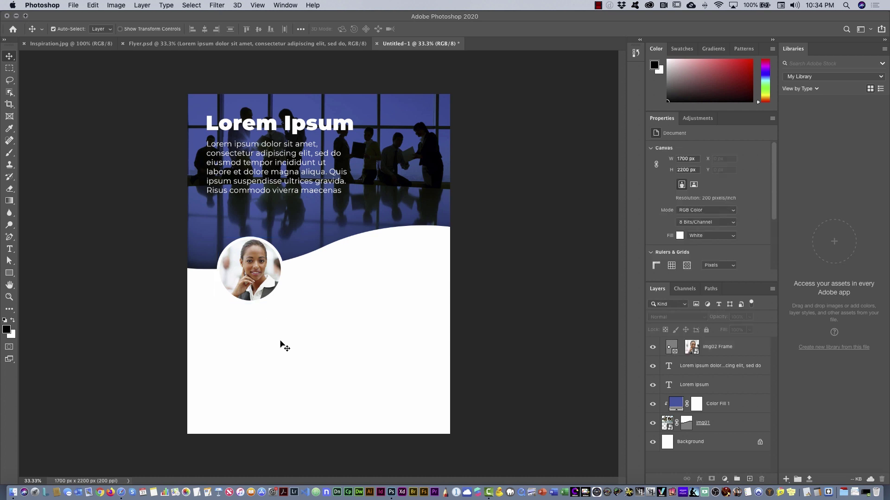
Add a Montserrat SemiBold 12 pt paragraph text box of placeholder text, about 350 × 413 px, beneath the woman's circular photo, using Flyer.psd as reference
{"action": "left_click", "coordinate": [231, 43]}
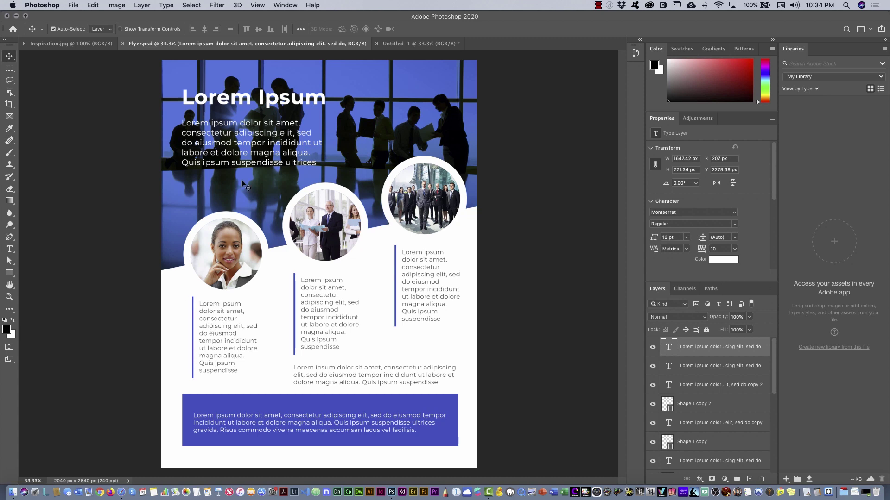
{"action": "left_click", "coordinate": [399, 43]}
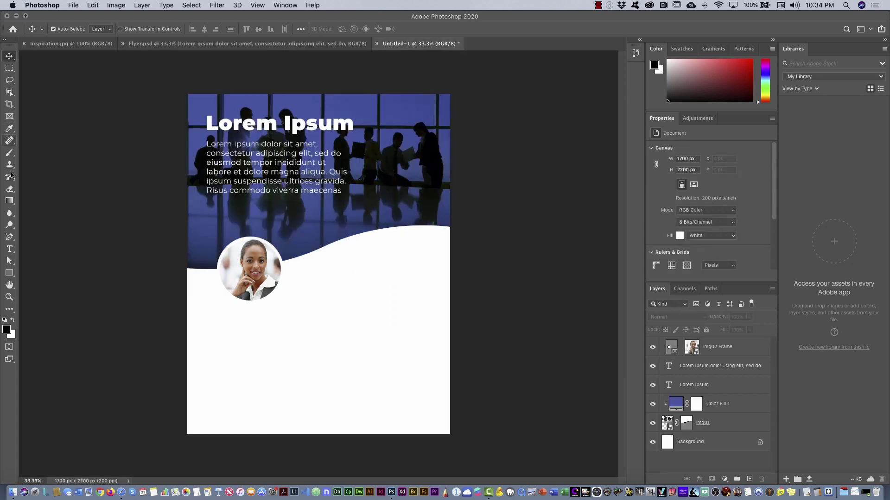
{"action": "left_click", "coordinate": [9, 250]}
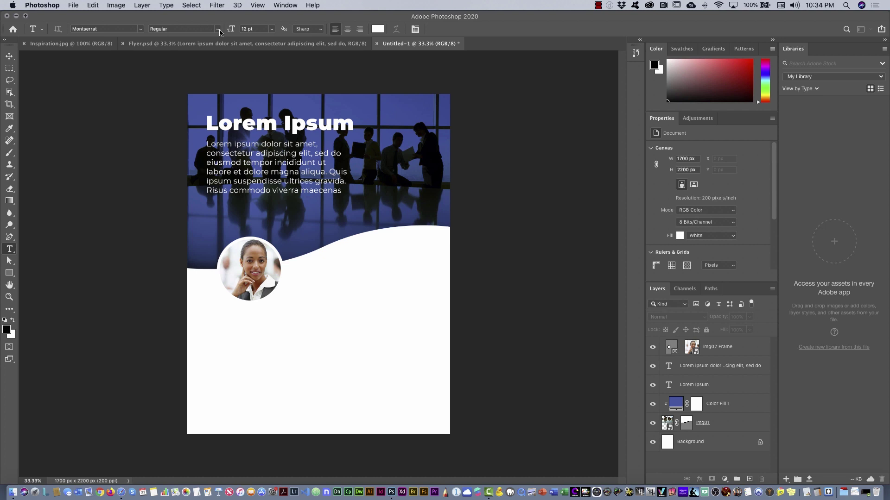
{"action": "left_click", "coordinate": [220, 32]}
{"action": "left_click", "coordinate": [217, 30]}
{"action": "left_click", "coordinate": [219, 31]}
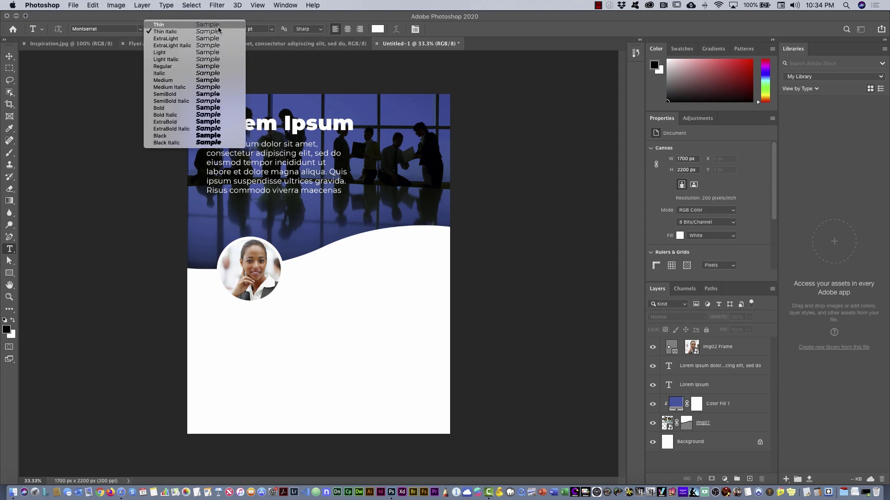
{"action": "left_click", "coordinate": [210, 94]}
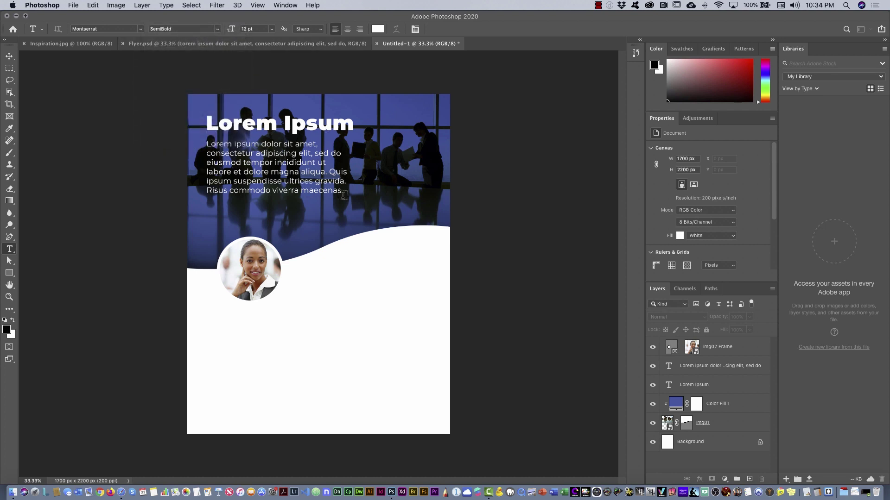
{"action": "left_click_drag", "start_coordinate": [226, 313], "coordinate": [301, 382]}
{"action": "key", "text": "BackSpace"}
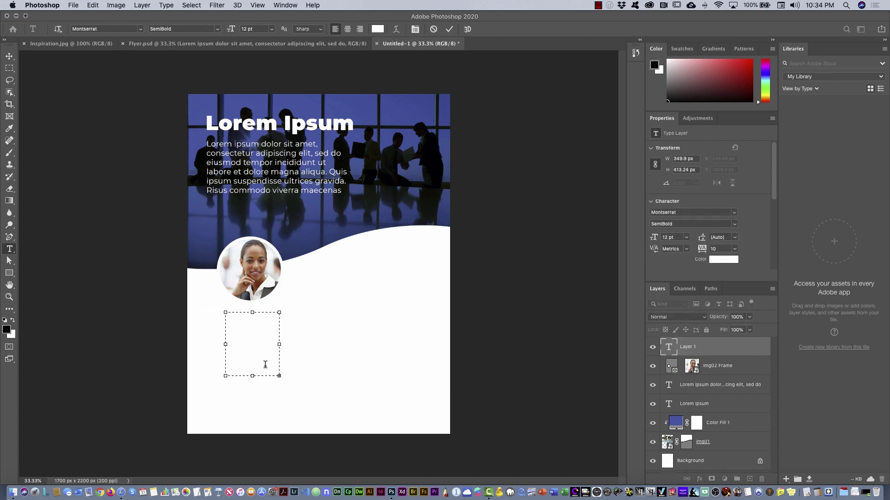
Colour the new placeholder text dark grey (#2f3133) and move the text block to about X 240 px, Y 1383 px
{"action": "key", "text": "super+a"}
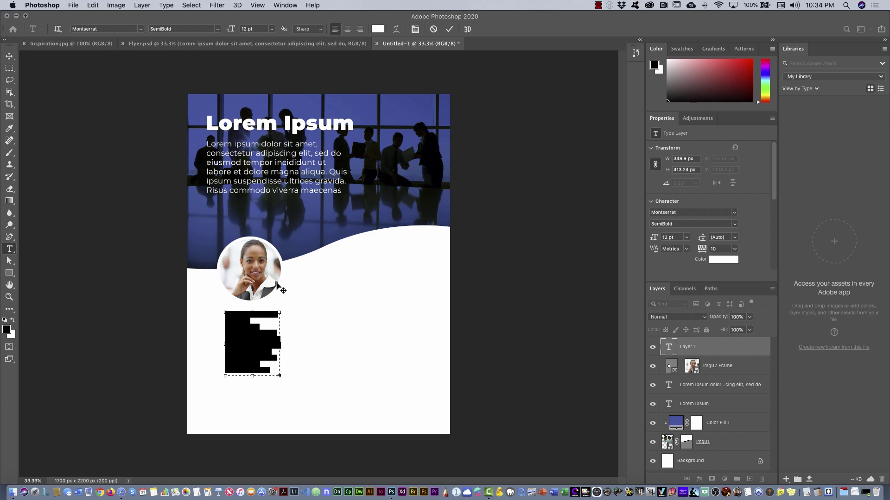
{"action": "left_click", "coordinate": [377, 29]}
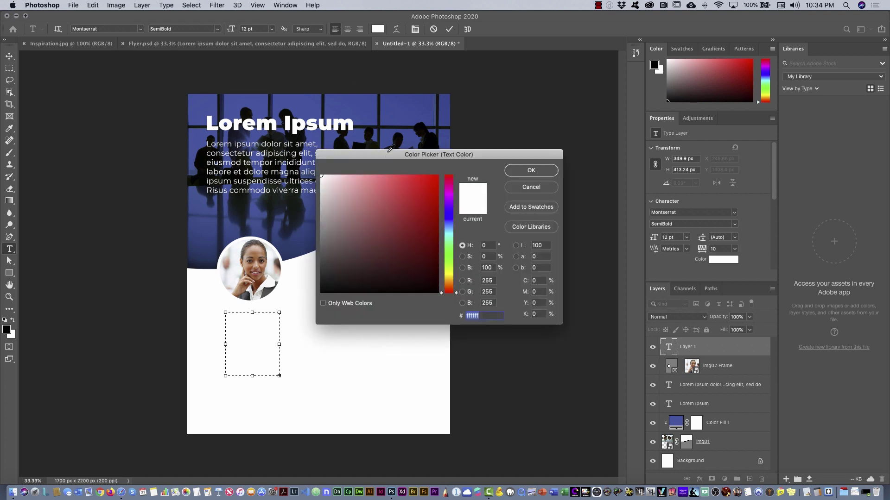
{"action": "left_click", "coordinate": [405, 108]}
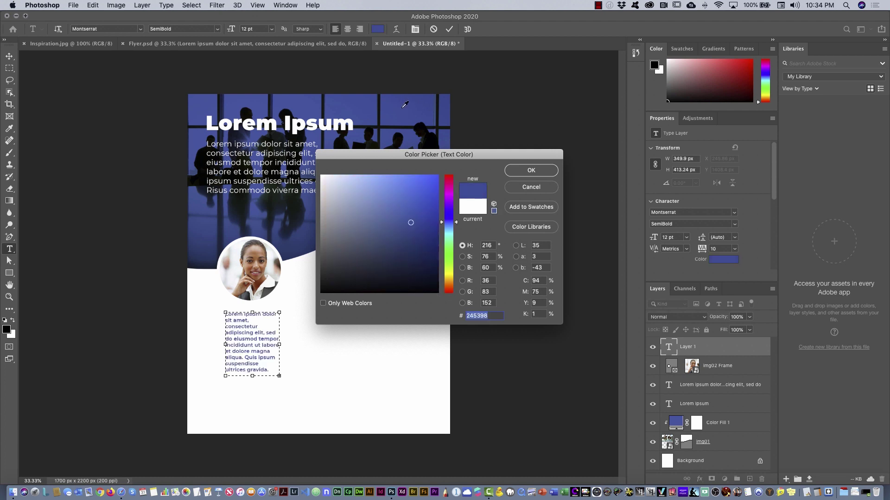
{"action": "type", "text": "2d2e2f"}
{"action": "left_click_drag", "start_coordinate": [329, 269], "coordinate": [330, 269]}
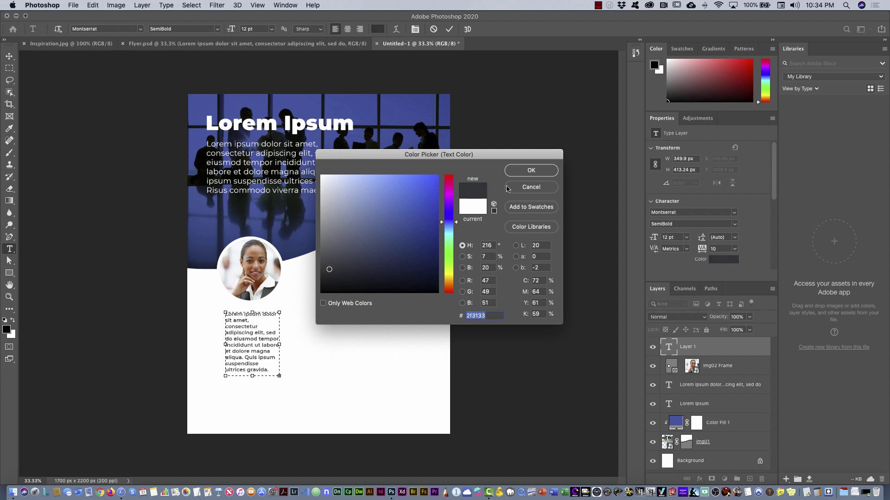
{"action": "left_click", "coordinate": [531, 171]}
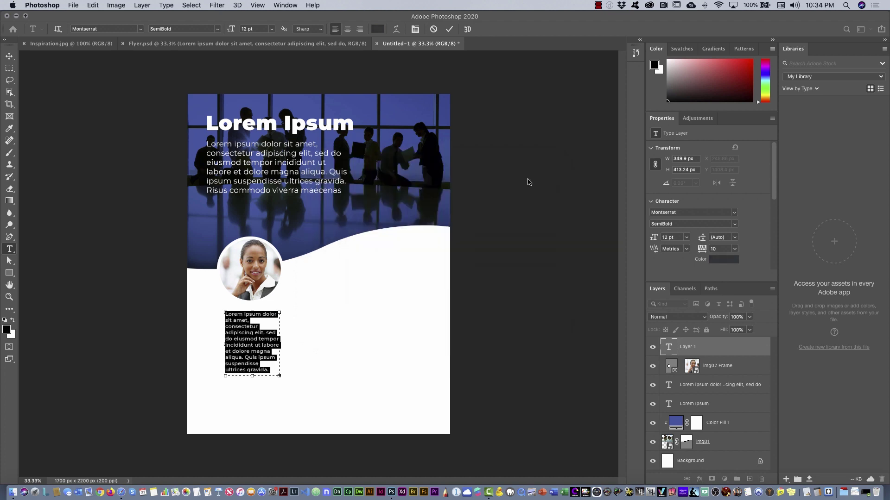
{"action": "left_click", "coordinate": [9, 56]}
{"action": "left_click_drag", "start_coordinate": [255, 346], "coordinate": [255, 342]}
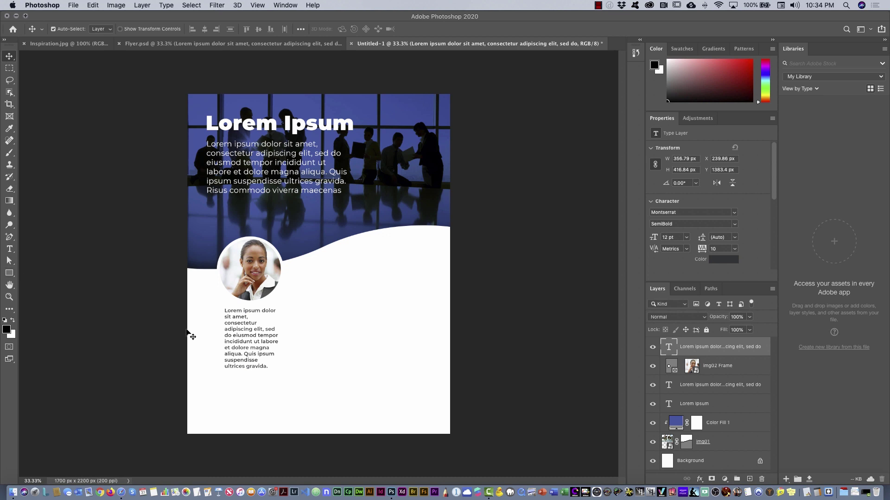
Draw a blue-filled vertical rectangle shape, about 13 × 391 px, along the left edge of the small text block
{"action": "left_click", "coordinate": [9, 277]}
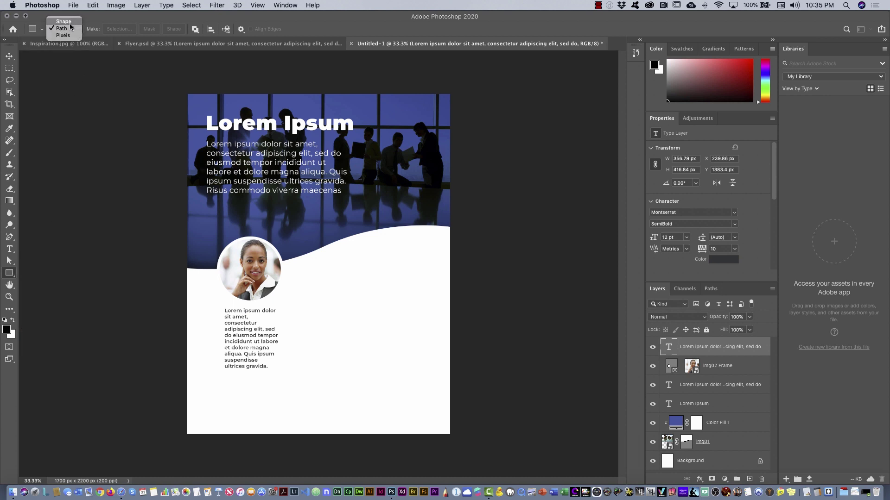
{"action": "left_click", "coordinate": [70, 23]}
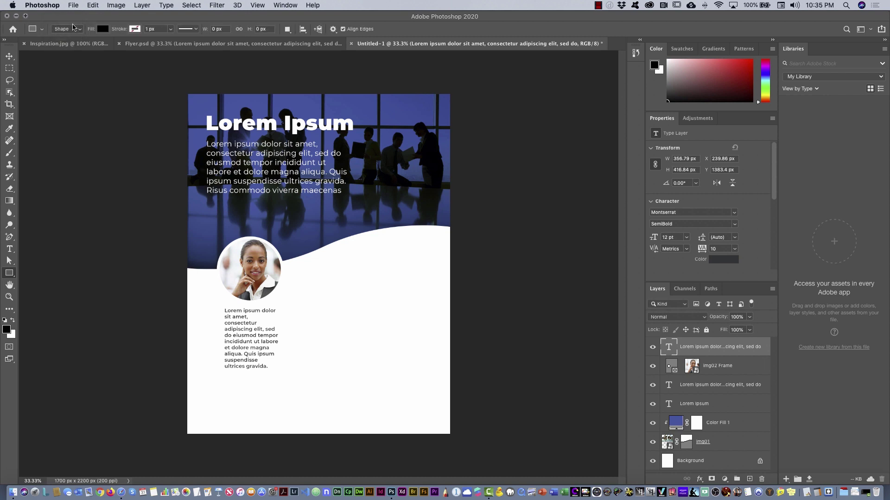
{"action": "left_click", "coordinate": [102, 29]}
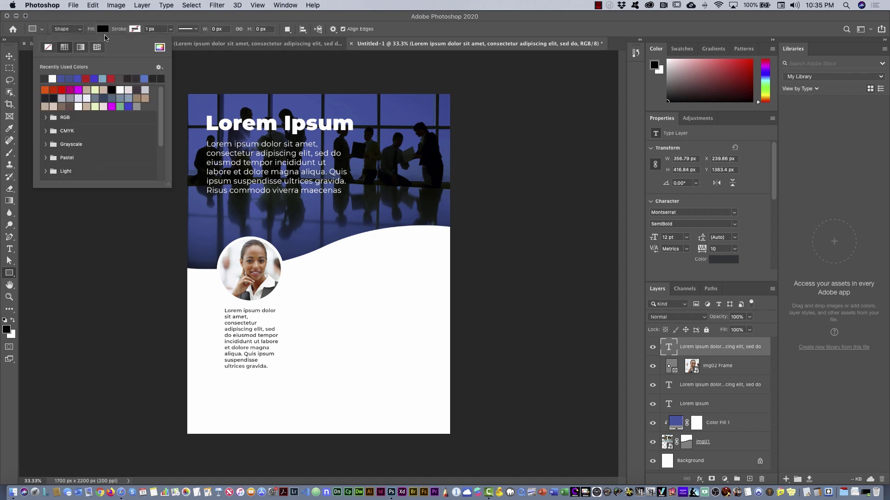
{"action": "left_click", "coordinate": [63, 78]}
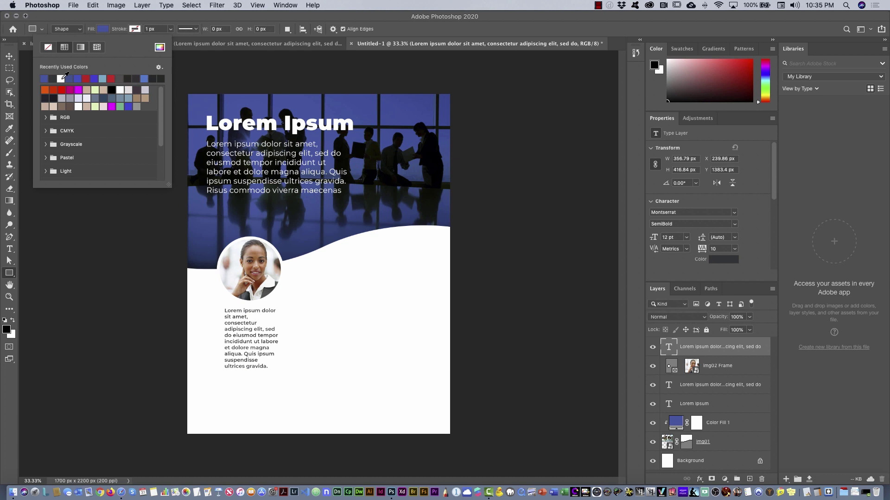
{"action": "left_click", "coordinate": [110, 29]}
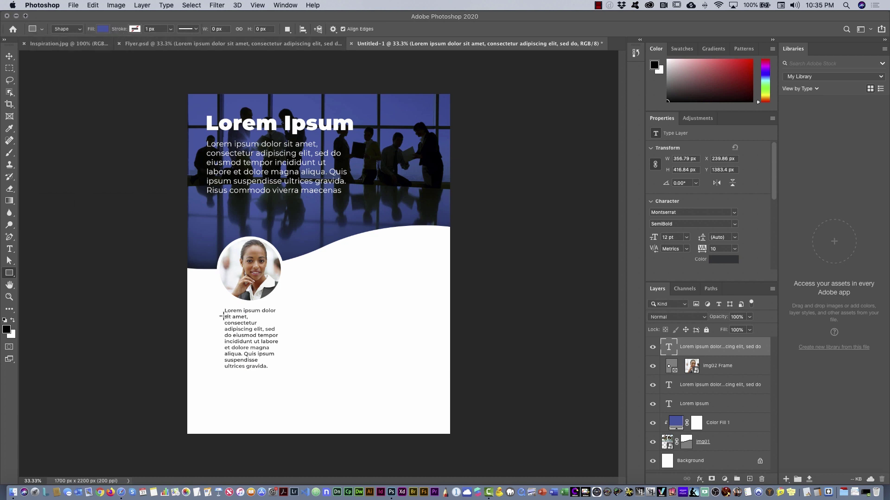
{"action": "left_click_drag", "start_coordinate": [221, 309], "coordinate": [220, 370]}
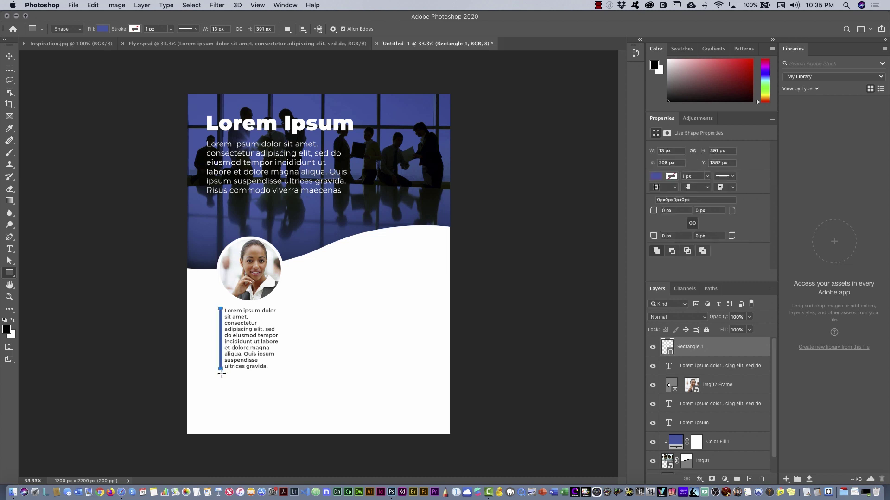
Group the blue rectangle, the dark grey text block and the img02 frame layers
{"action": "left_click", "coordinate": [9, 55]}
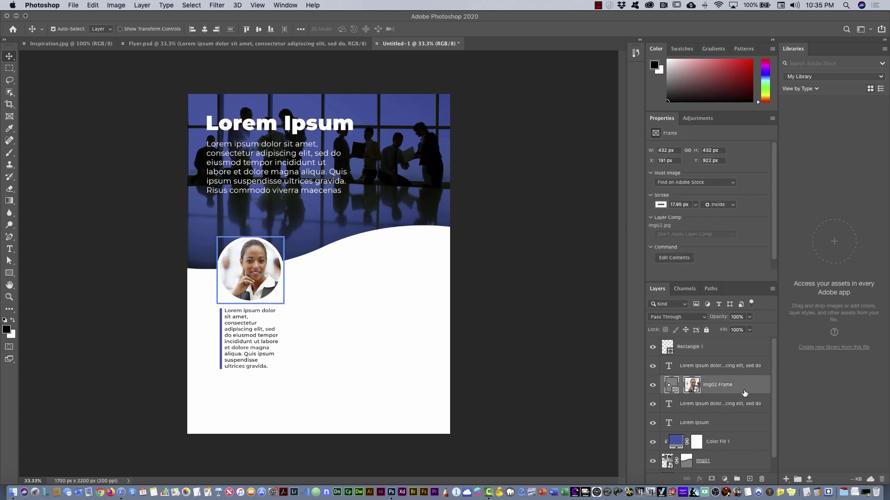
{"action": "left_click", "coordinate": [739, 365]}
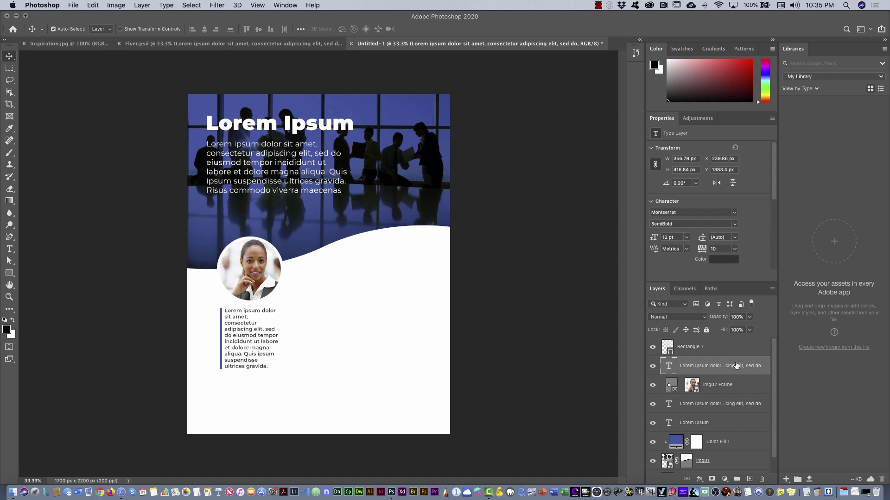
{"action": "left_click", "coordinate": [707, 348]}
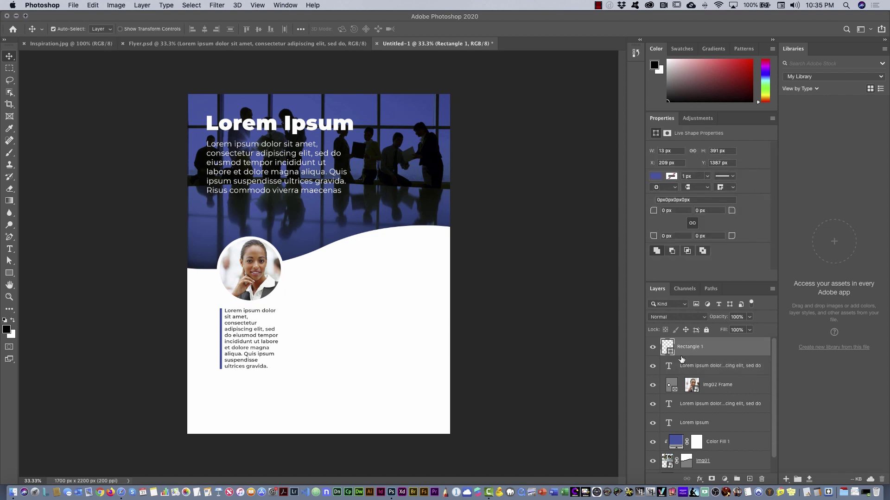
{"action": "left_click", "coordinate": [653, 366]}
{"action": "left_click", "coordinate": [653, 367]}
{"action": "left_click", "coordinate": [709, 369], "text": "shift"}
{"action": "left_click", "coordinate": [714, 386], "text": "shift"}
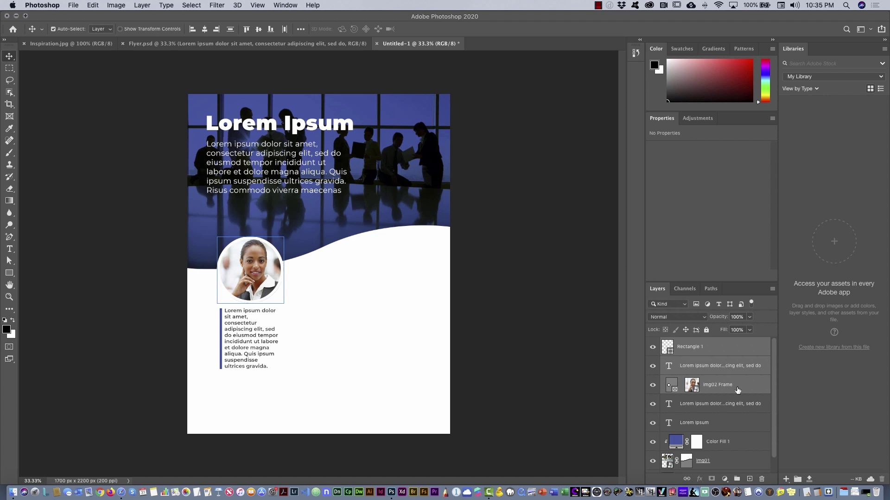
{"action": "left_click", "coordinate": [737, 479]}
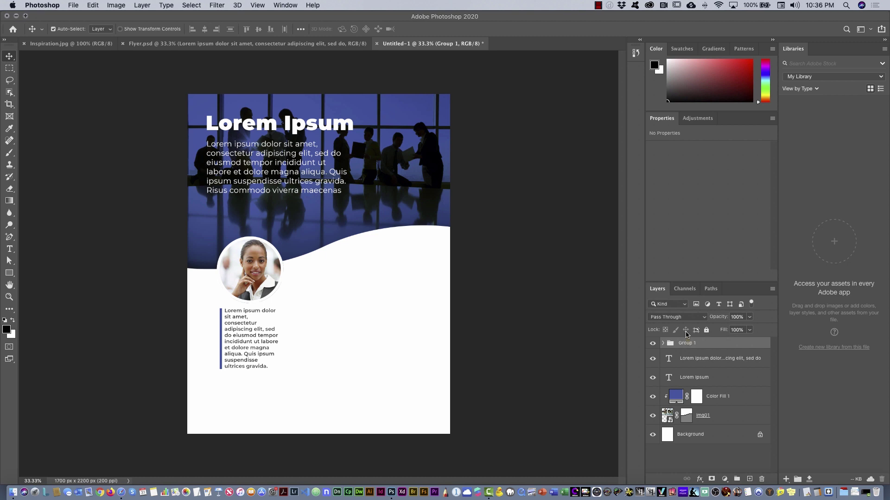
Duplicate the group with the photo, bar and text, and undo a trial move of the copy's photo frame
{"action": "key", "text": "ctrl+j"}
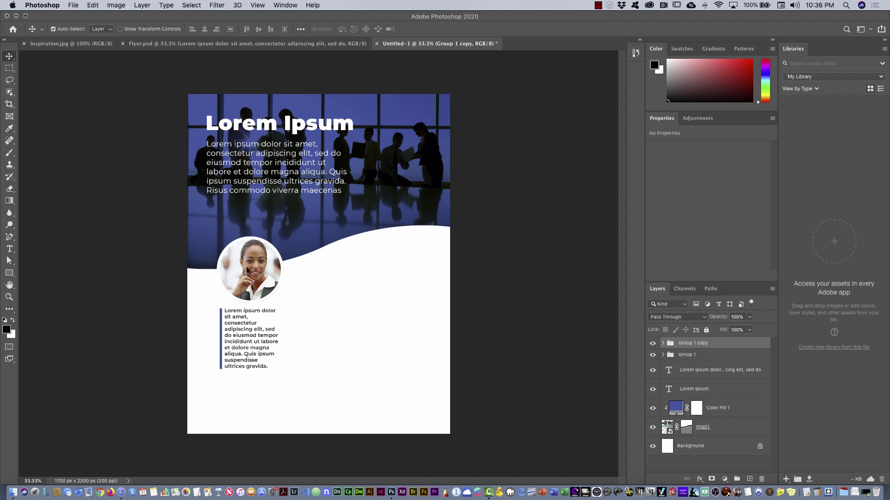
{"action": "left_click_drag", "start_coordinate": [266, 272], "coordinate": [308, 269]}
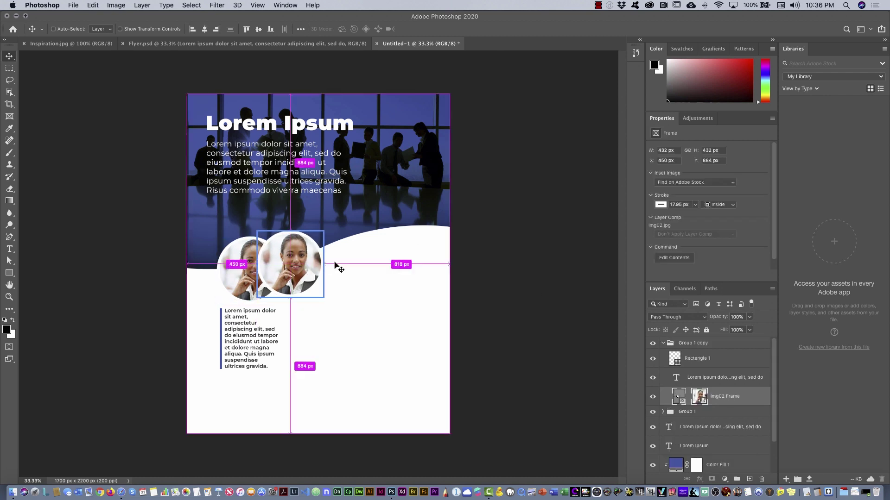
{"action": "key", "text": "super+z"}
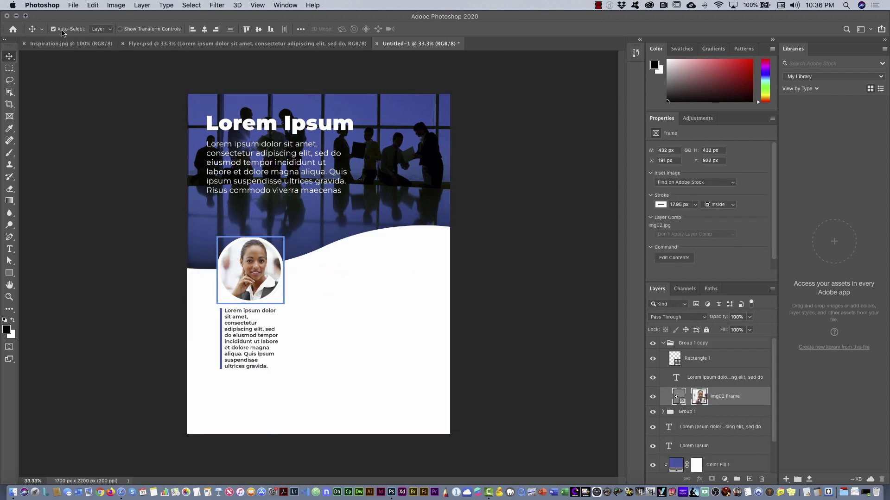
Set the Move tool's auto-select to Group and move the duplicated group right and slightly up to form the middle column
{"action": "left_click", "coordinate": [100, 30]}
{"action": "left_click", "coordinate": [101, 22]}
{"action": "left_click", "coordinate": [101, 80]}
{"action": "left_click", "coordinate": [101, 29]}
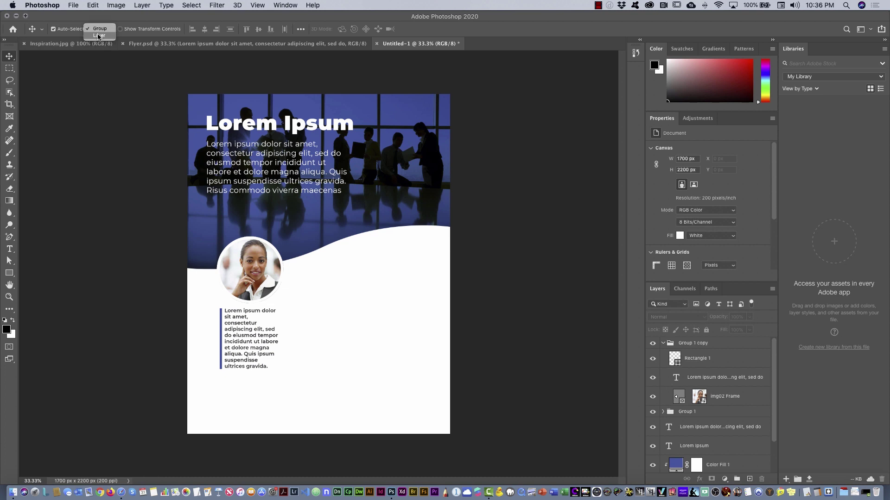
{"action": "left_click", "coordinate": [98, 34]}
{"action": "left_click", "coordinate": [99, 31]}
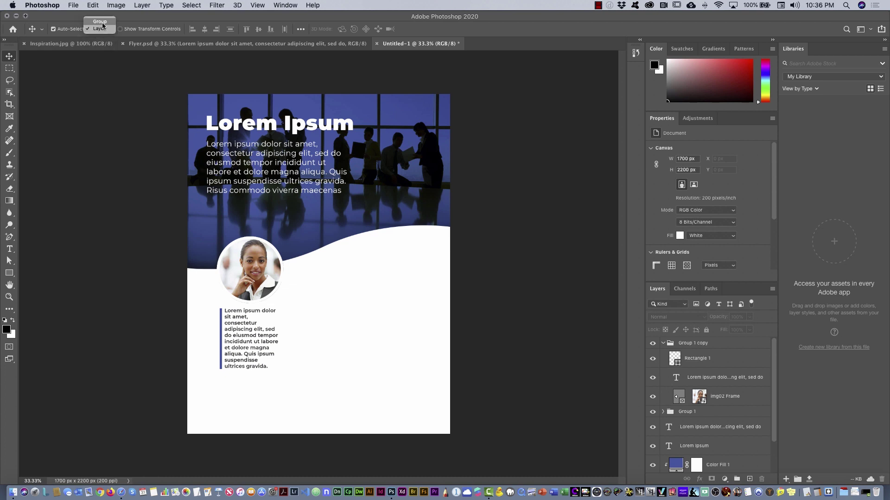
{"action": "left_click", "coordinate": [100, 23]}
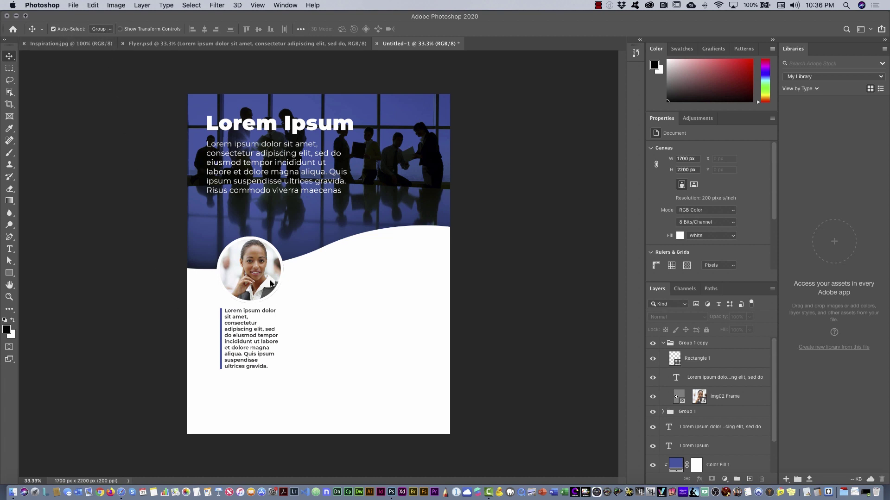
{"action": "left_click_drag", "start_coordinate": [271, 283], "coordinate": [351, 260]}
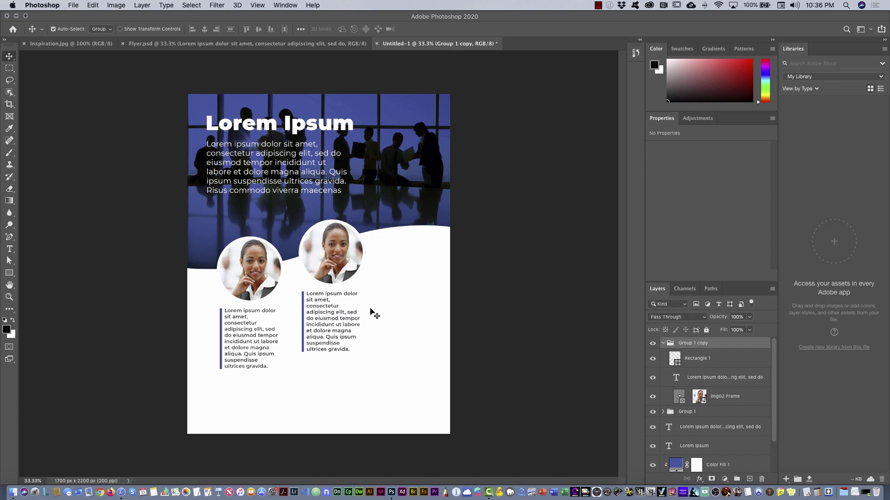
Duplicate the middle group as a higher third column on the right, and space the three columns evenly along the header's curve
{"action": "key", "text": "super+j"}
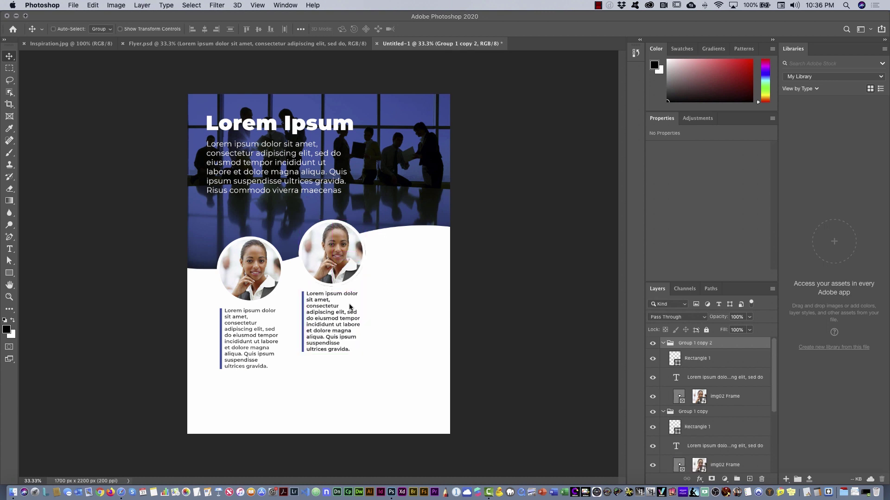
{"action": "left_click_drag", "start_coordinate": [355, 248], "coordinate": [424, 234]}
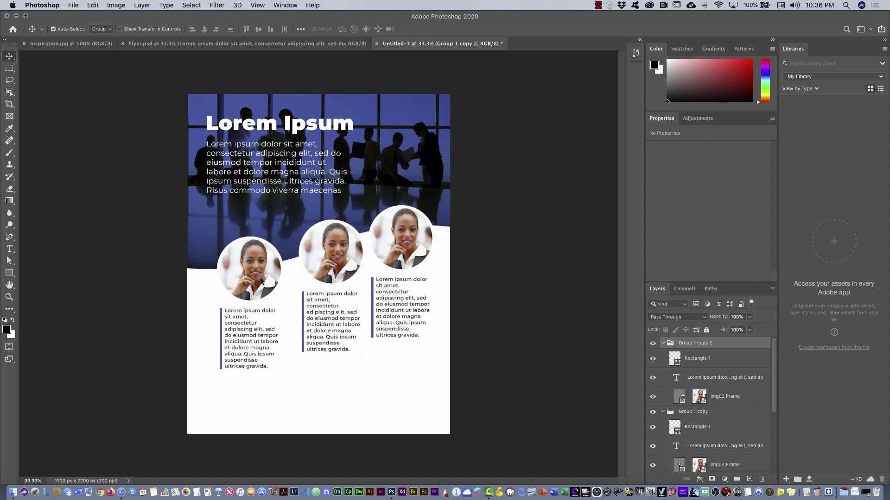
{"action": "left_click_drag", "start_coordinate": [260, 280], "coordinate": [252, 280]}
{"action": "left_click_drag", "start_coordinate": [344, 261], "coordinate": [341, 267]}
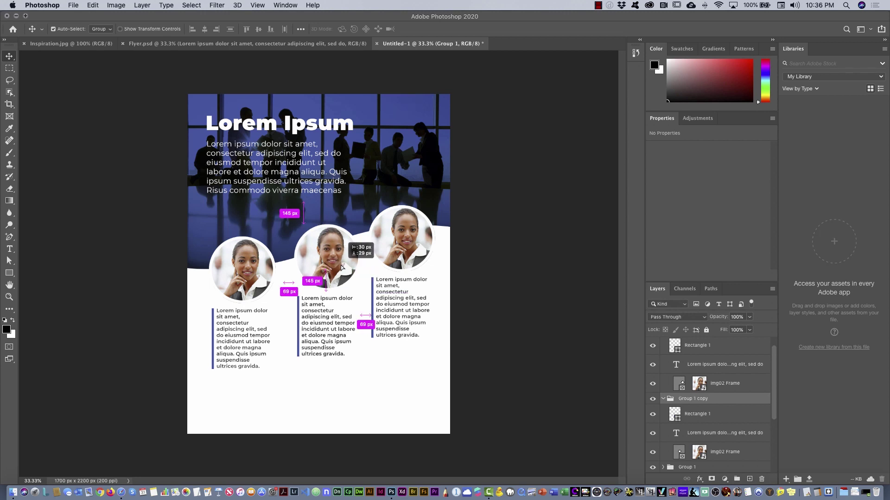
{"action": "left_click_drag", "start_coordinate": [340, 265], "coordinate": [341, 263]}
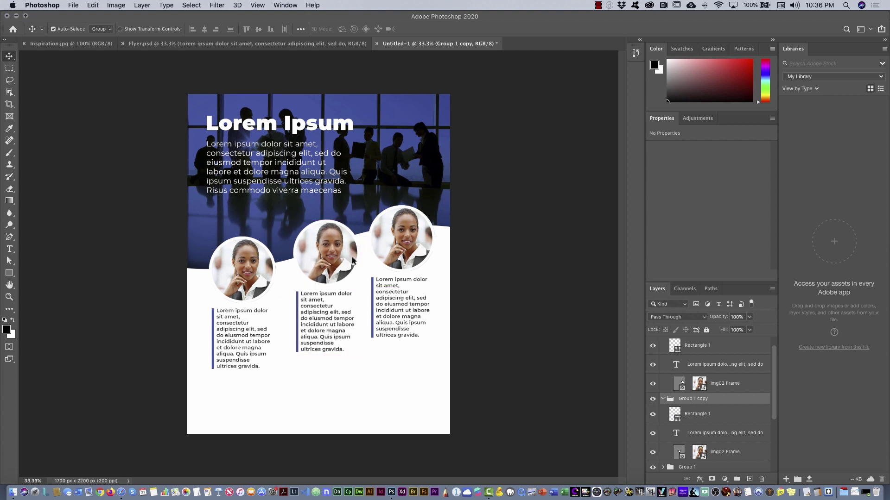
{"action": "left_click_drag", "start_coordinate": [409, 243], "coordinate": [410, 246]}
{"action": "left_click", "coordinate": [380, 398]}
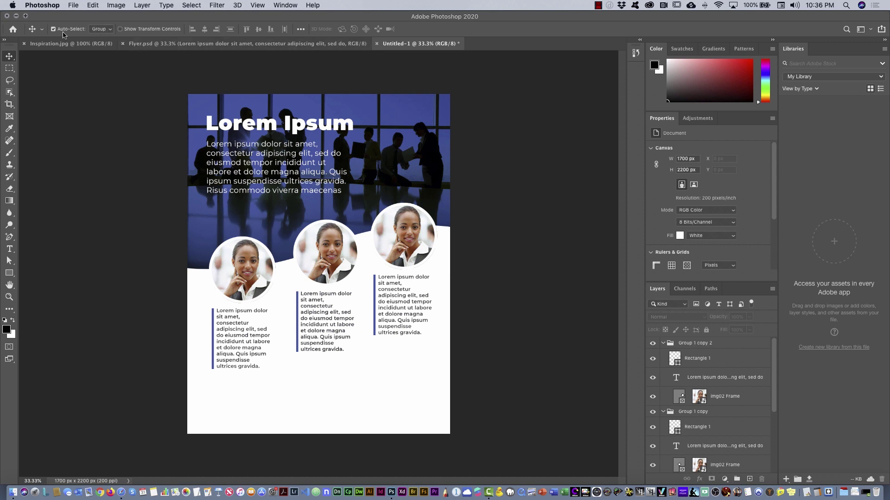
Set the Move tool's auto-select to Layer and place img04.jpg as an embedded image in the middle column's circular frame
{"action": "left_click", "coordinate": [103, 31]}
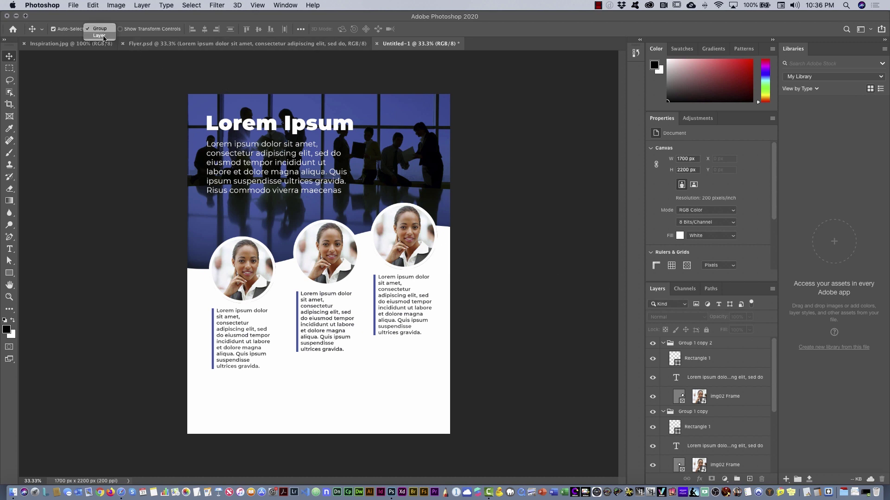
{"action": "left_click", "coordinate": [99, 36]}
{"action": "left_click", "coordinate": [334, 255]}
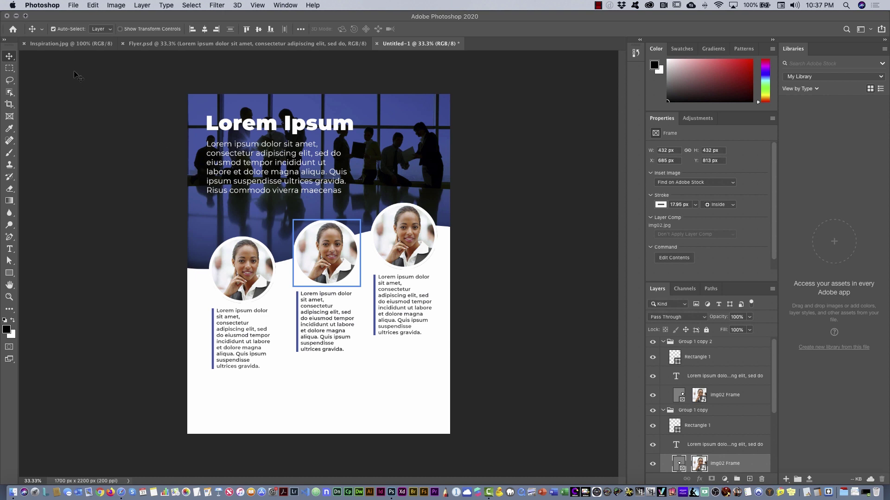
{"action": "left_click", "coordinate": [74, 6]}
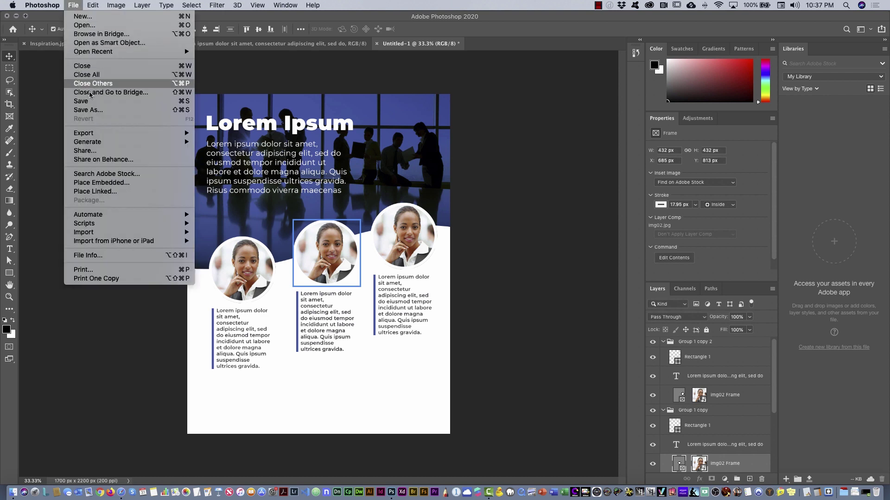
{"action": "left_click", "coordinate": [107, 194]}
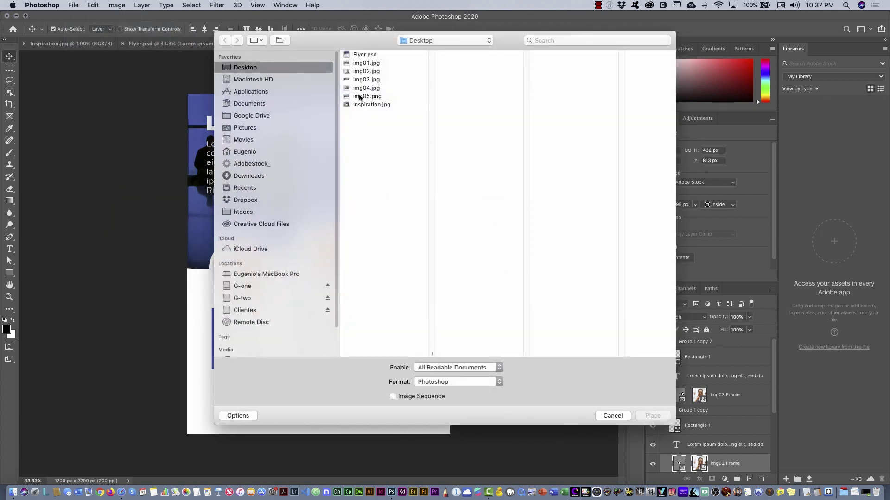
{"action": "left_click", "coordinate": [363, 88]}
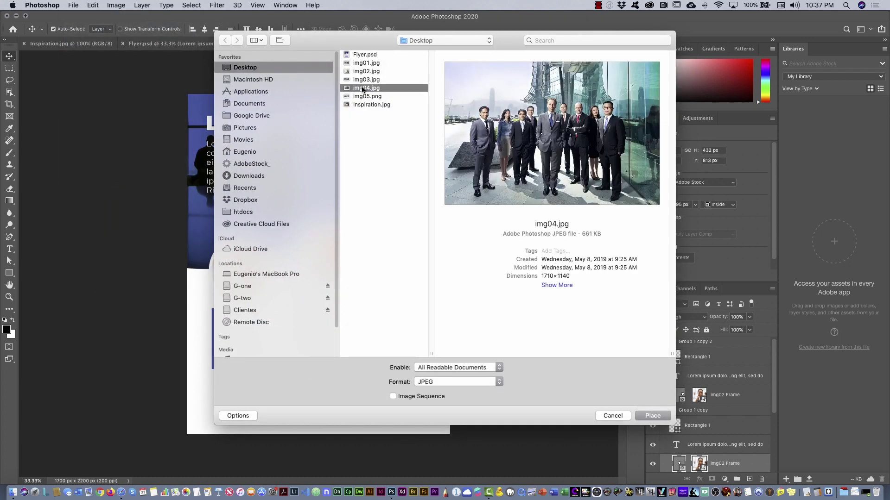
{"action": "left_click", "coordinate": [654, 416]}
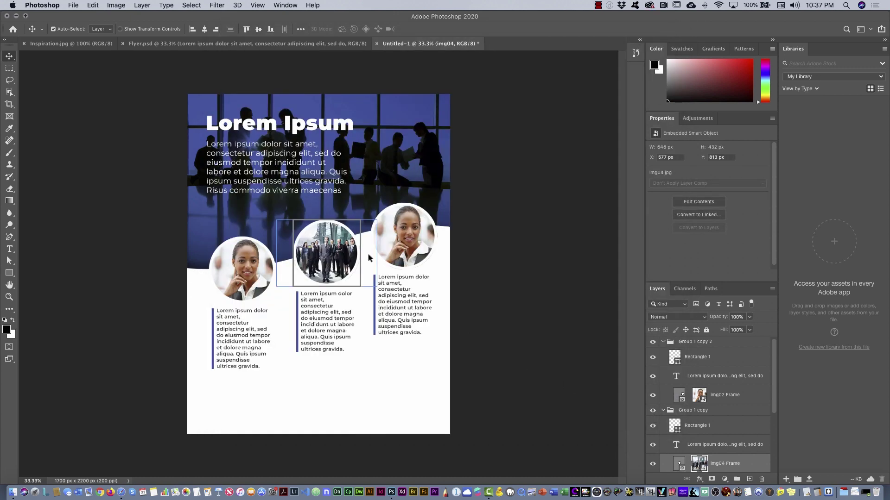
Replace the photo in the third column's circular frame with the embedded image img05.png, and deselect the frame
{"action": "left_click", "coordinate": [408, 241]}
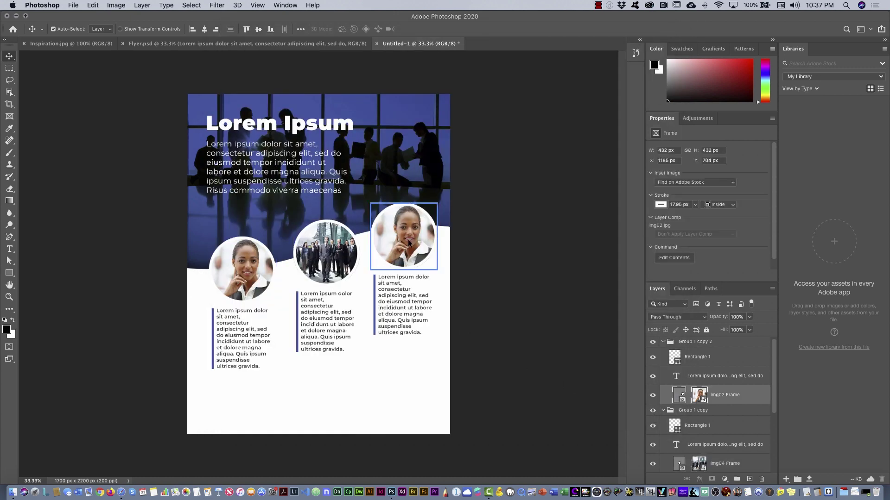
{"action": "left_click", "coordinate": [74, 6]}
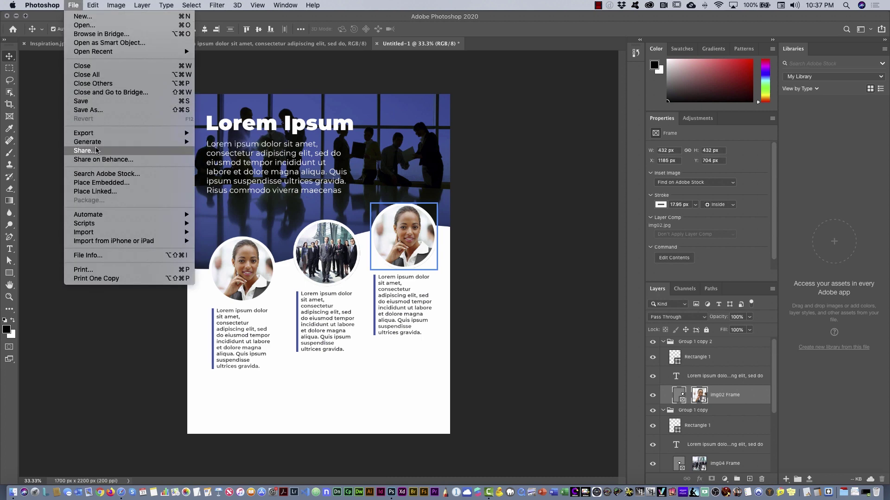
{"action": "left_click", "coordinate": [110, 184]}
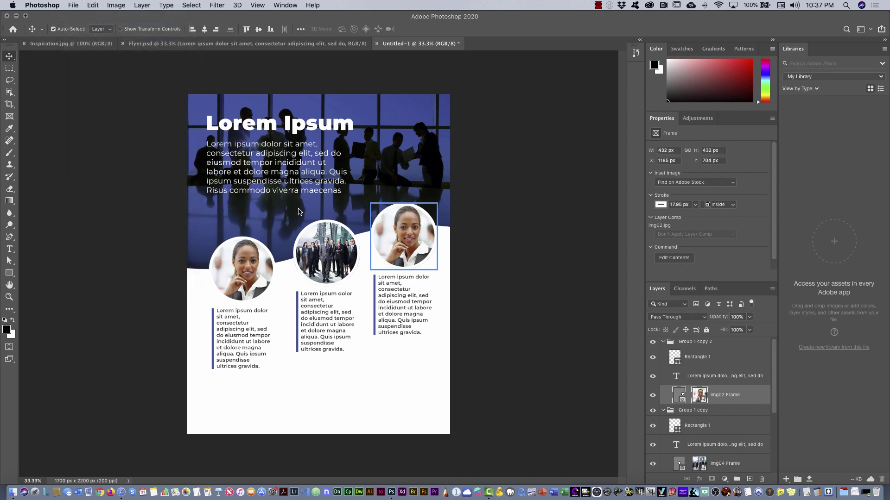
{"action": "left_click", "coordinate": [369, 89]}
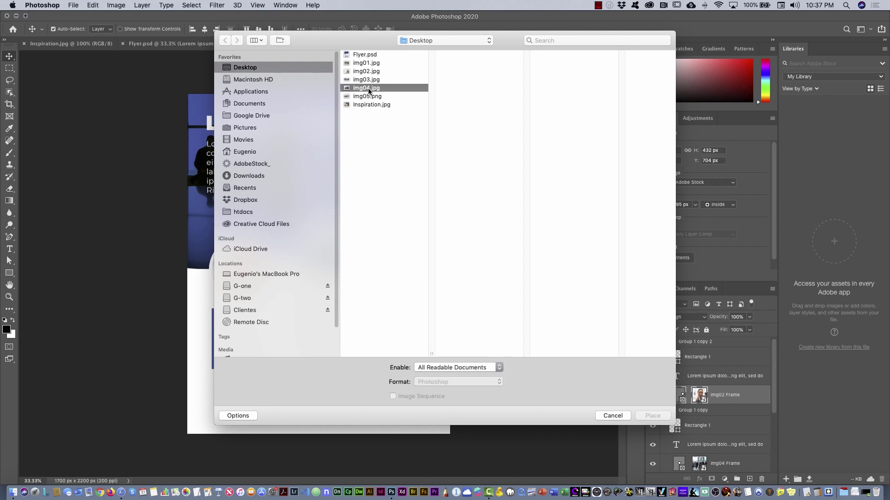
{"action": "left_click", "coordinate": [369, 96]}
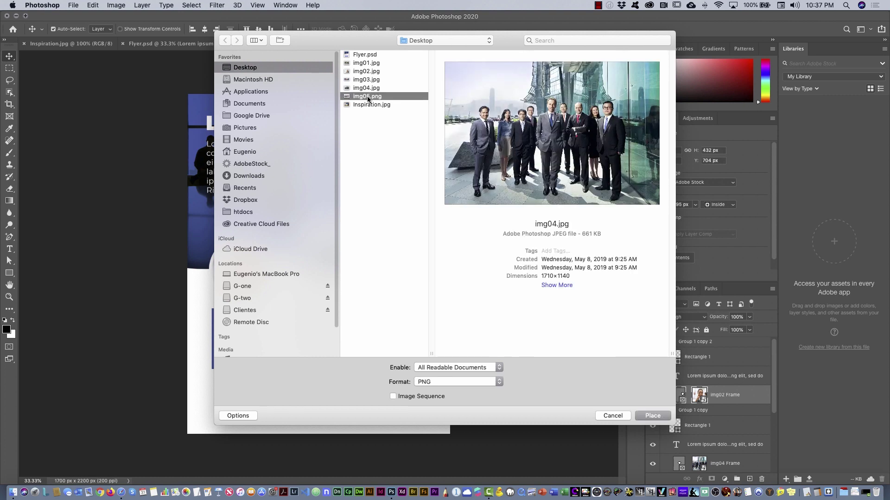
{"action": "left_click", "coordinate": [653, 416]}
{"action": "left_click", "coordinate": [422, 389]}
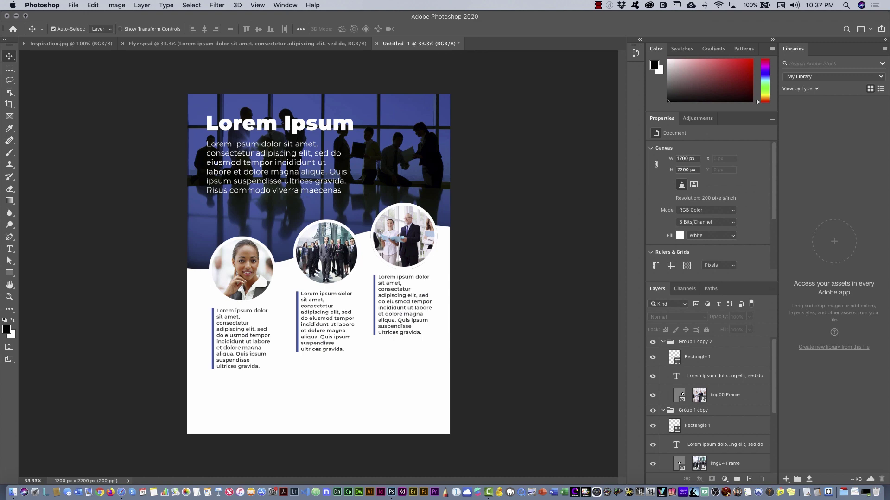
Compare the layout with the Flyer.psd reference, return to the new flyer and collapse its two duplicated column groups
{"action": "left_click", "coordinate": [220, 45]}
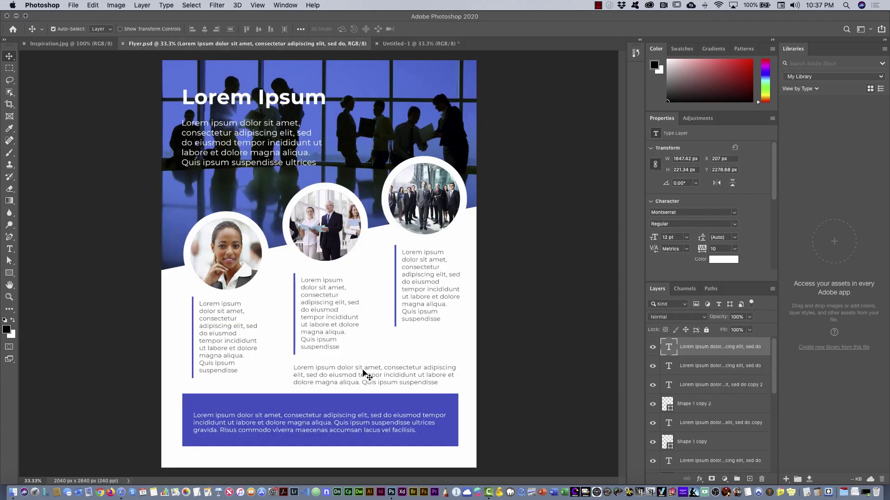
{"action": "left_click", "coordinate": [402, 43]}
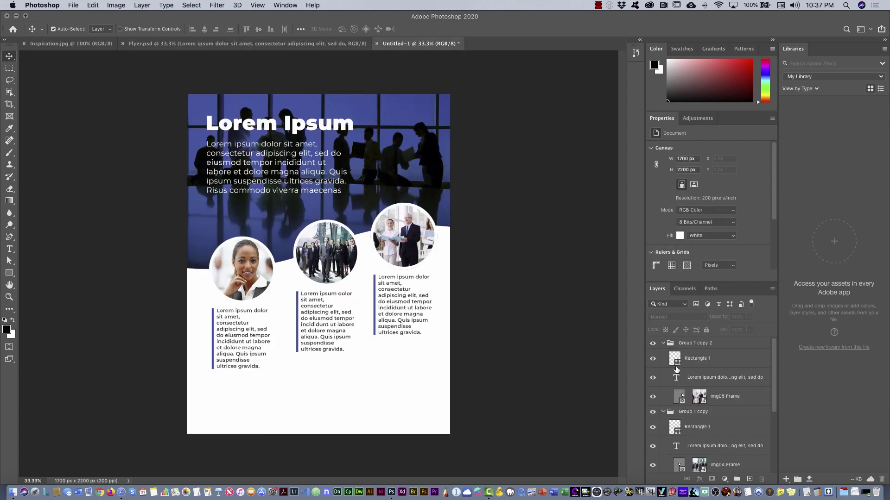
{"action": "left_click", "coordinate": [664, 343]}
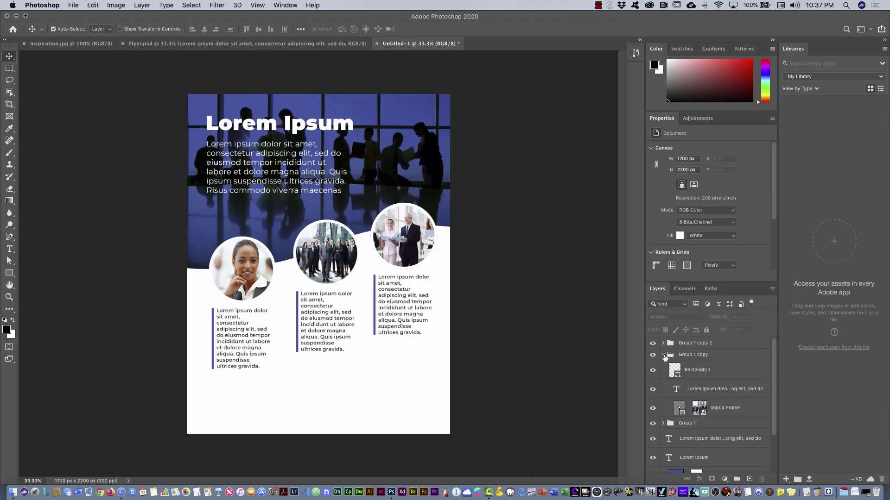
{"action": "left_click", "coordinate": [664, 355]}
Add a layer above the column groups and create a placeholder text box about 850 by 147 px below the middle and third columns
{"action": "left_click", "coordinate": [715, 344]}
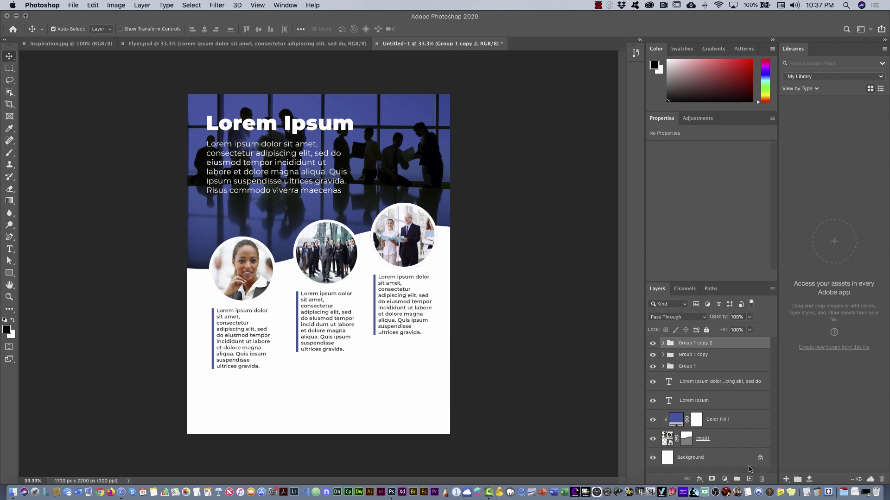
{"action": "left_click", "coordinate": [749, 479]}
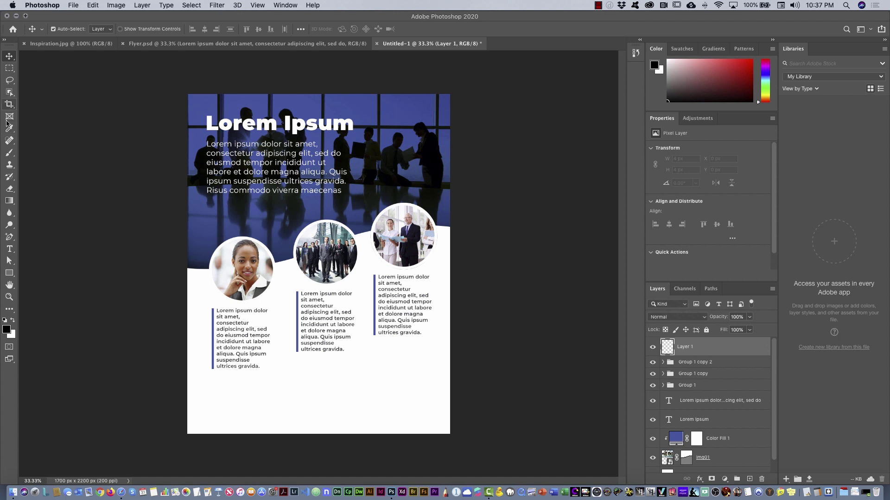
{"action": "left_click", "coordinate": [13, 250]}
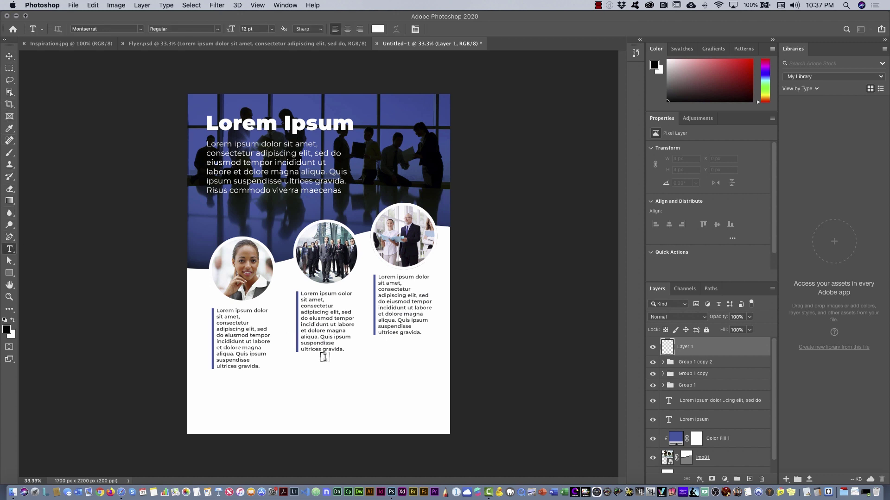
{"action": "left_click_drag", "start_coordinate": [301, 368], "coordinate": [432, 388]}
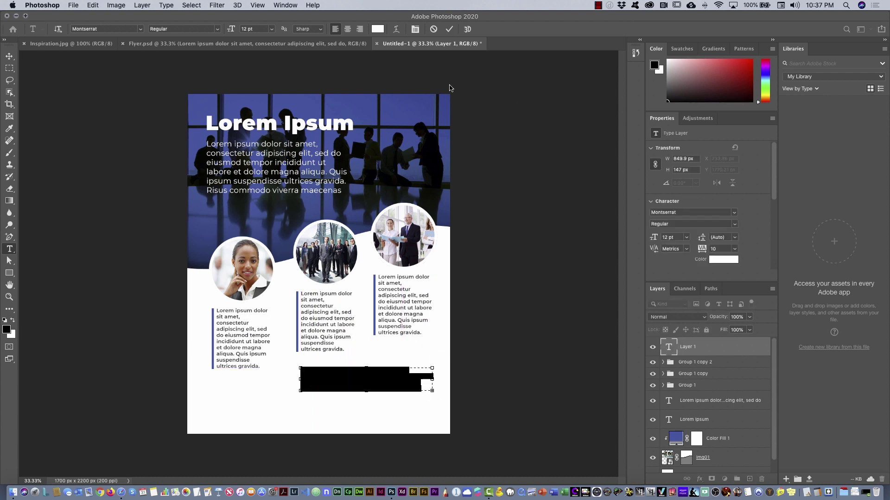
Color the new paragraph with blue #26569b sampled from the header, and move it slightly up beneath the columns
{"action": "left_click", "coordinate": [377, 29]}
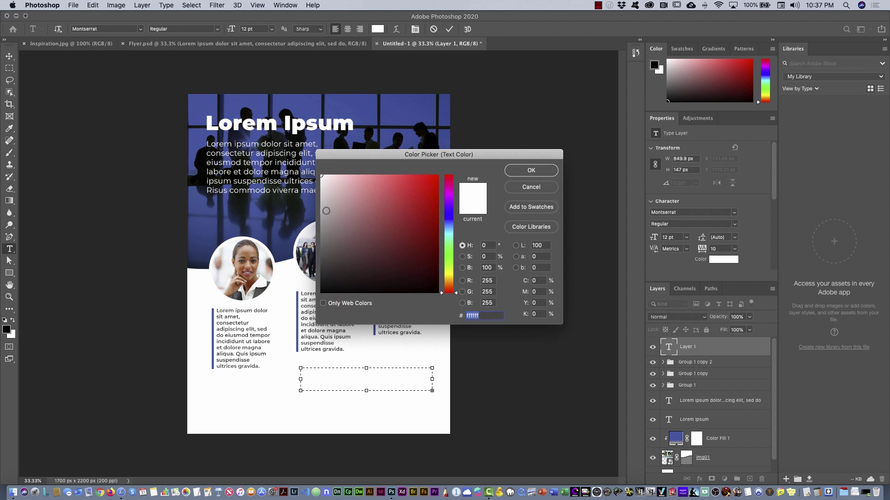
{"action": "left_click", "coordinate": [322, 199]}
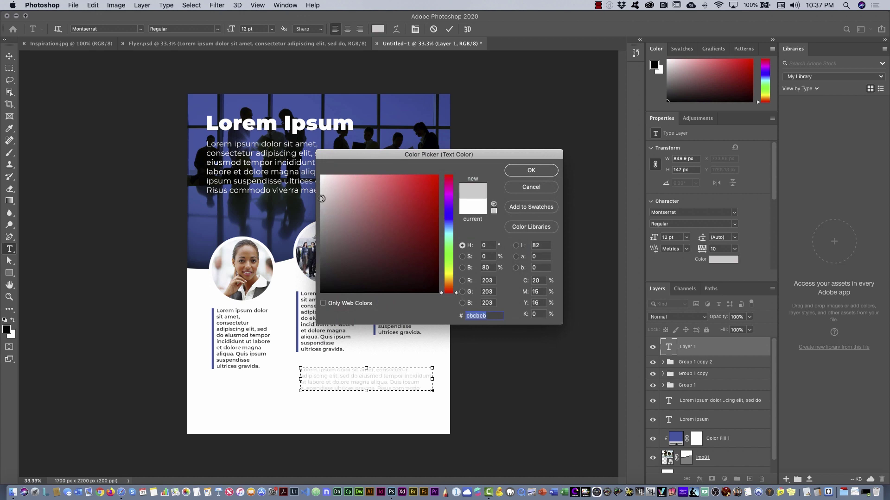
{"action": "left_click", "coordinate": [321, 251]}
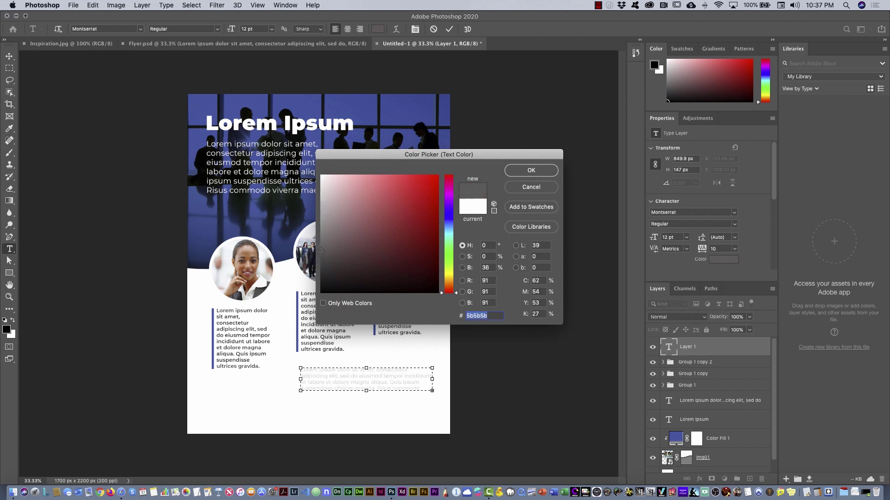
{"action": "left_click", "coordinate": [374, 107]}
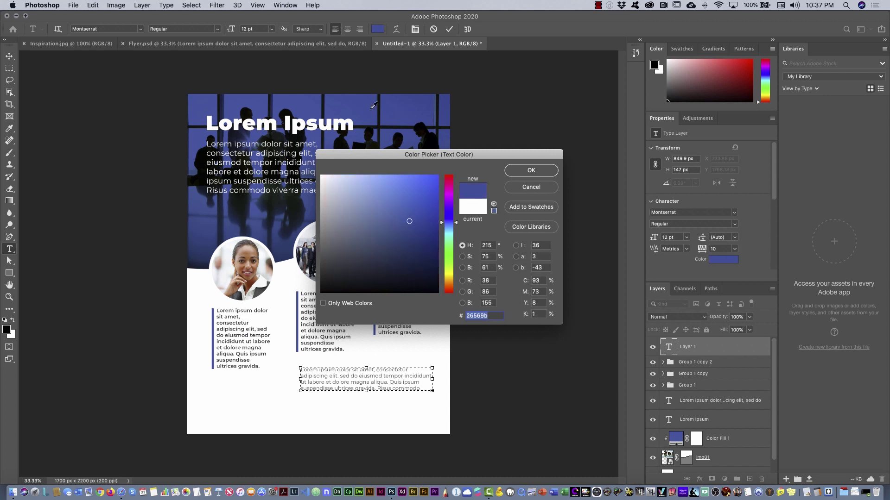
{"action": "left_click", "coordinate": [519, 173]}
{"action": "left_click", "coordinate": [9, 56]}
{"action": "left_click_drag", "start_coordinate": [370, 383], "coordinate": [371, 375]}
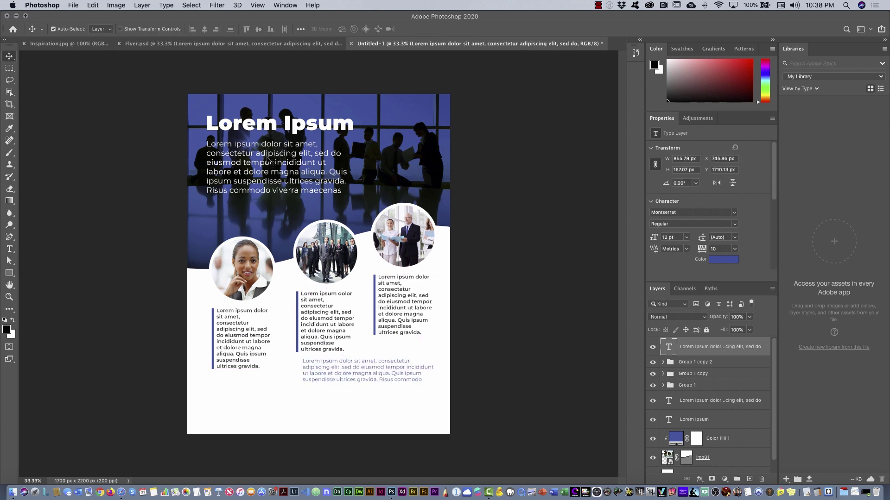
Check the bottom banner in Flyer.psd, and draw a blue rectangle about 1447 by 187 px across the new flyer's bottom
{"action": "left_click", "coordinate": [247, 42]}
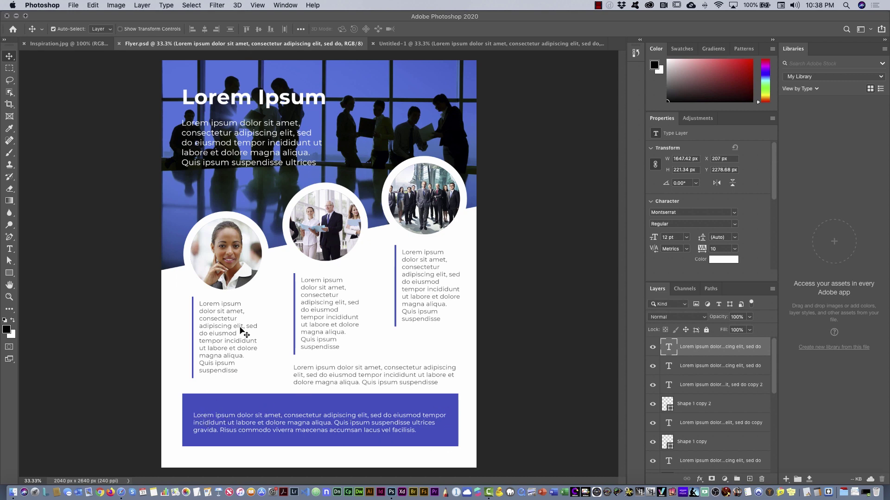
{"action": "left_click", "coordinate": [387, 43]}
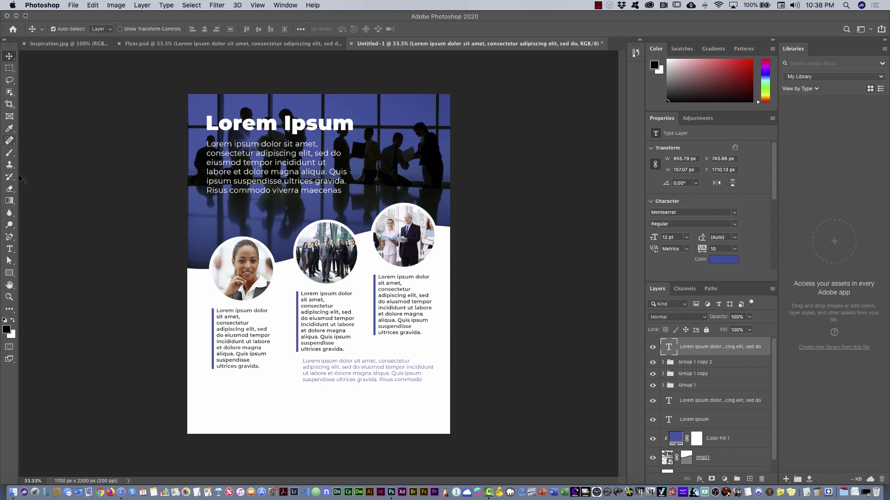
{"action": "left_click", "coordinate": [9, 274]}
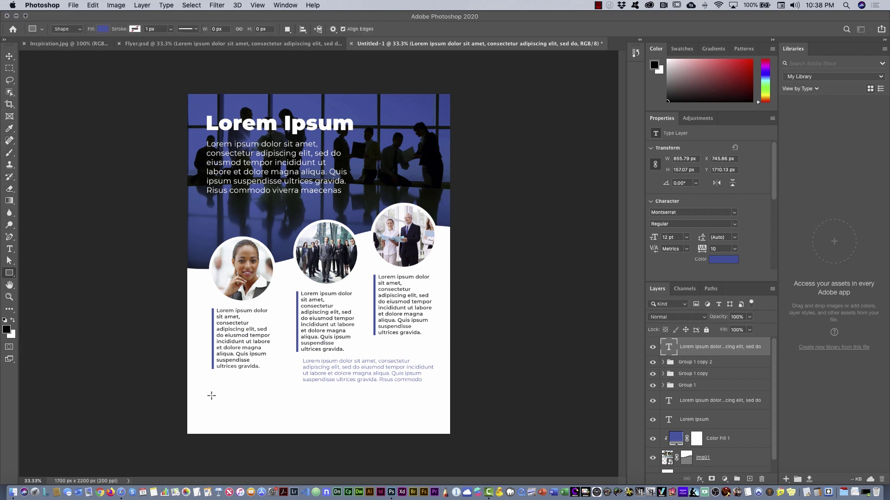
{"action": "left_click_drag", "start_coordinate": [212, 393], "coordinate": [433, 424]}
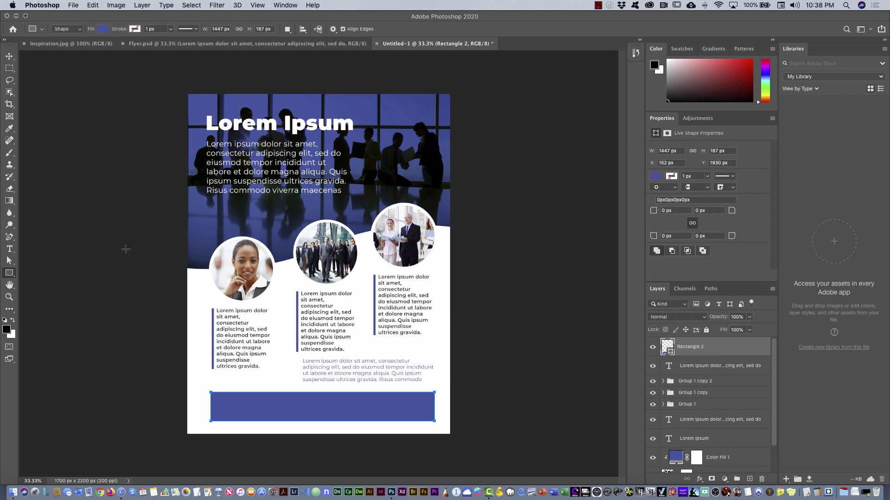
Add a new layer and create a placeholder text box about 1060 by 107 px inside the blue banner rectangle
{"action": "left_click", "coordinate": [14, 248]}
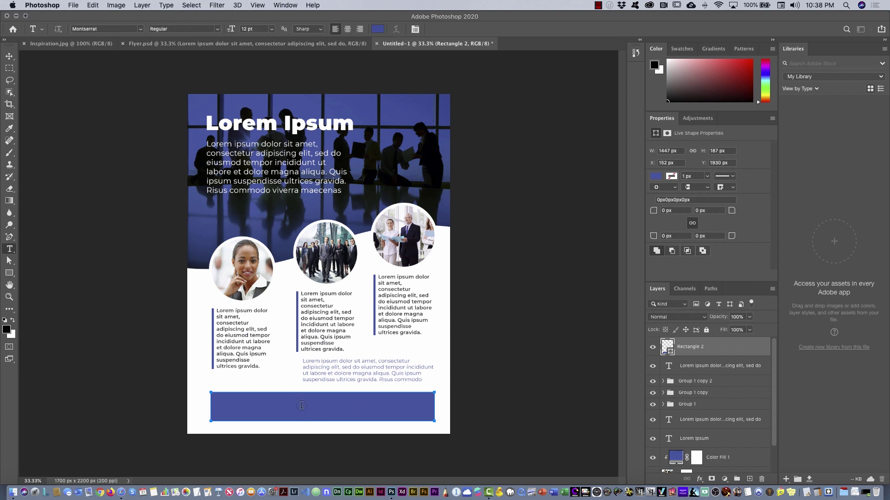
{"action": "left_click", "coordinate": [749, 479]}
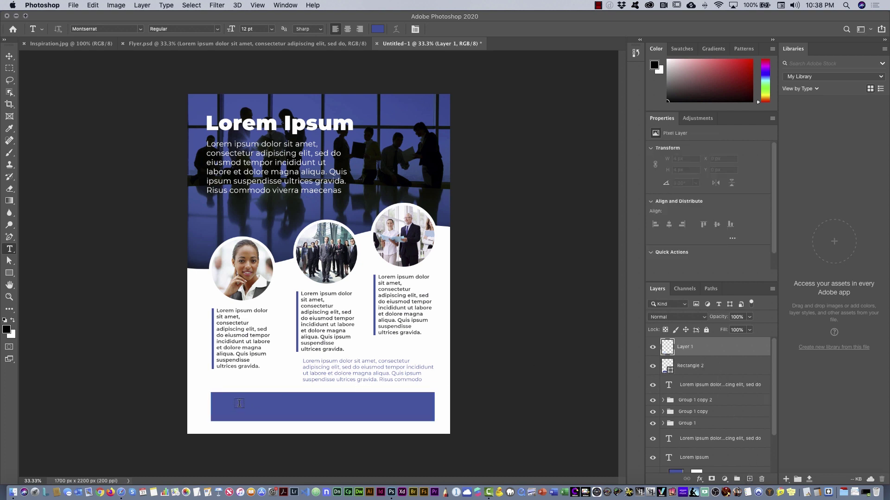
{"action": "left_click_drag", "start_coordinate": [237, 396], "coordinate": [403, 414]}
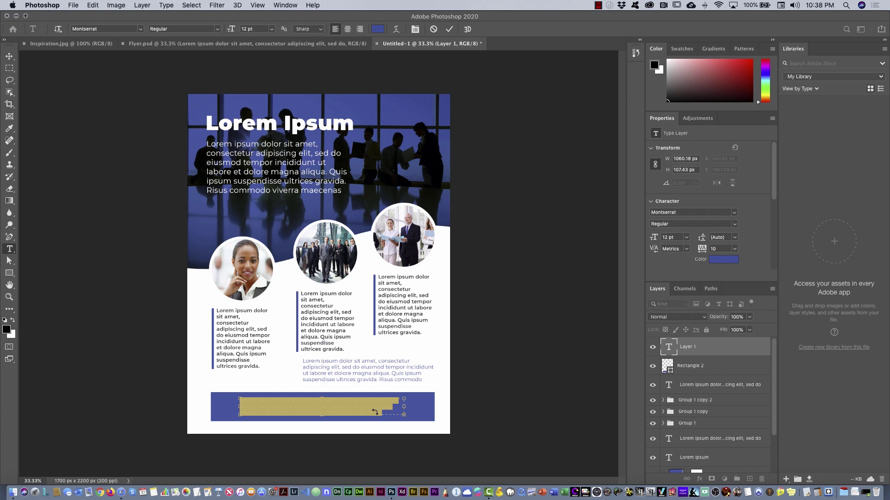
Color the banner placeholder text white #ffffff and set its Montserrat style to Light
{"action": "left_click", "coordinate": [378, 29]}
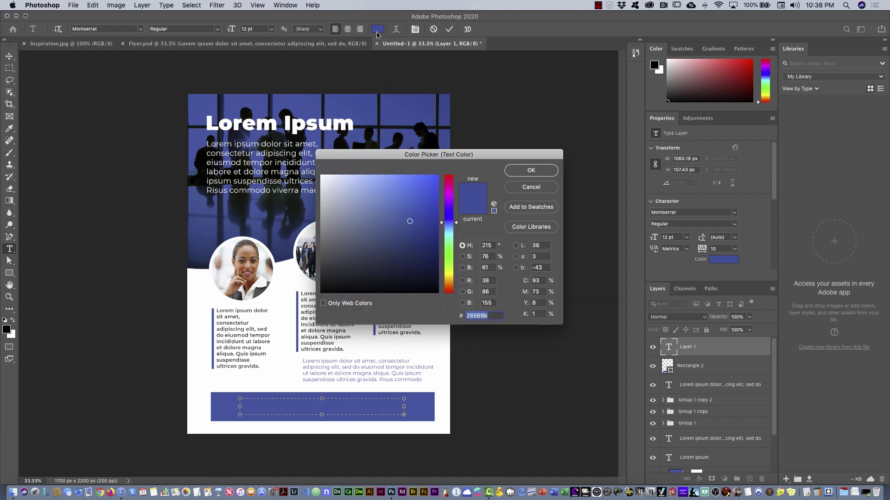
{"action": "left_click", "coordinate": [321, 176]}
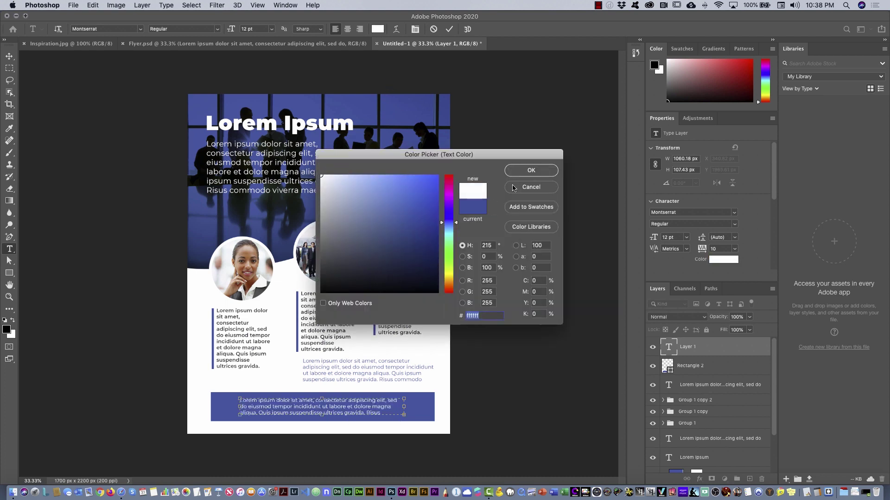
{"action": "left_click", "coordinate": [524, 175]}
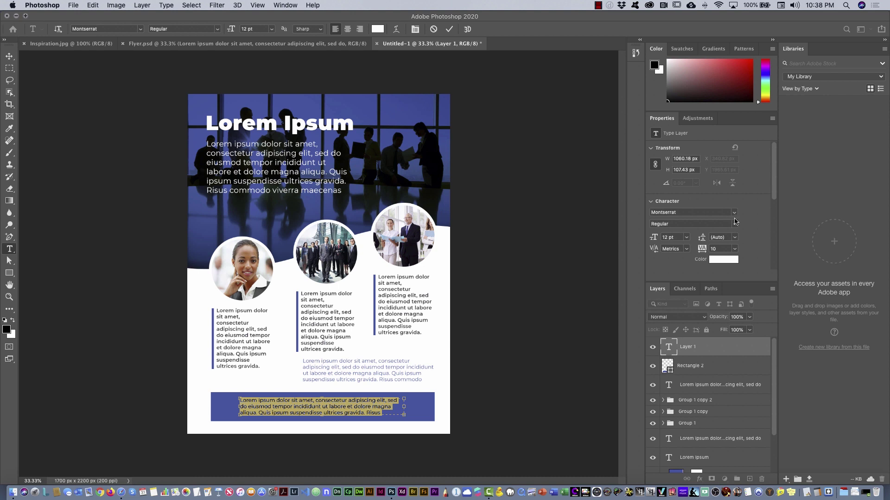
{"action": "left_click", "coordinate": [736, 225]}
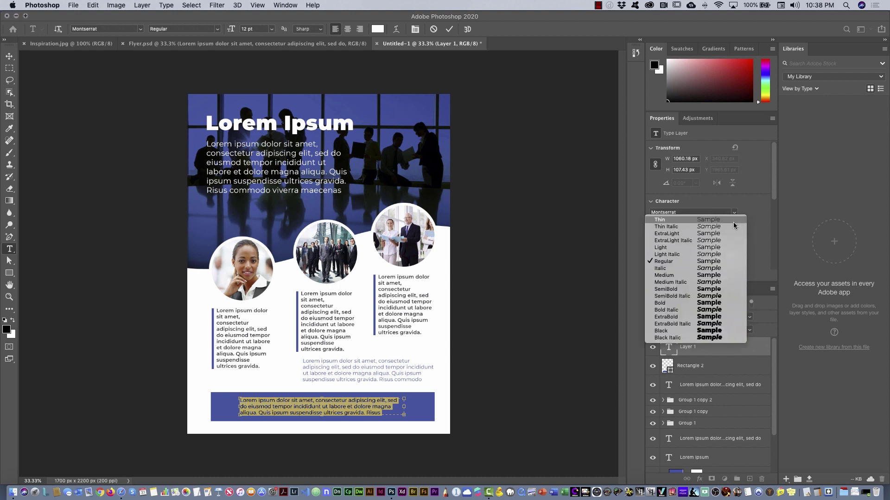
{"action": "left_click", "coordinate": [726, 250]}
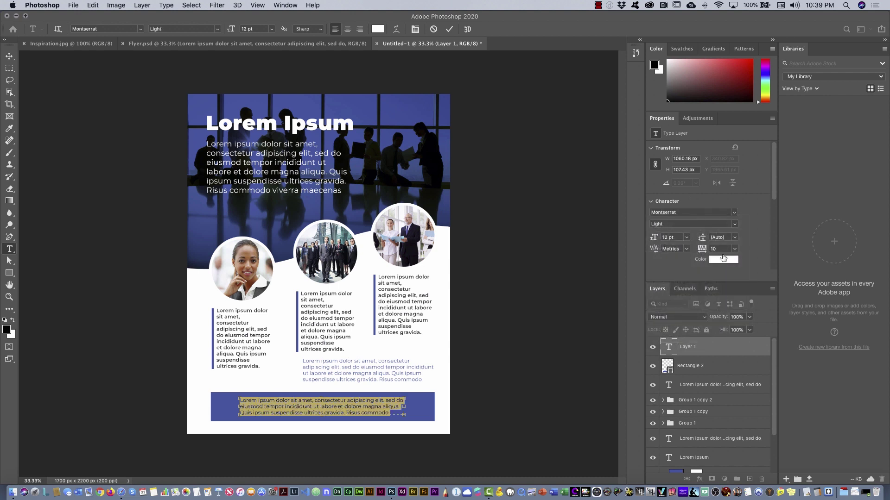
{"action": "left_click", "coordinate": [9, 56]}
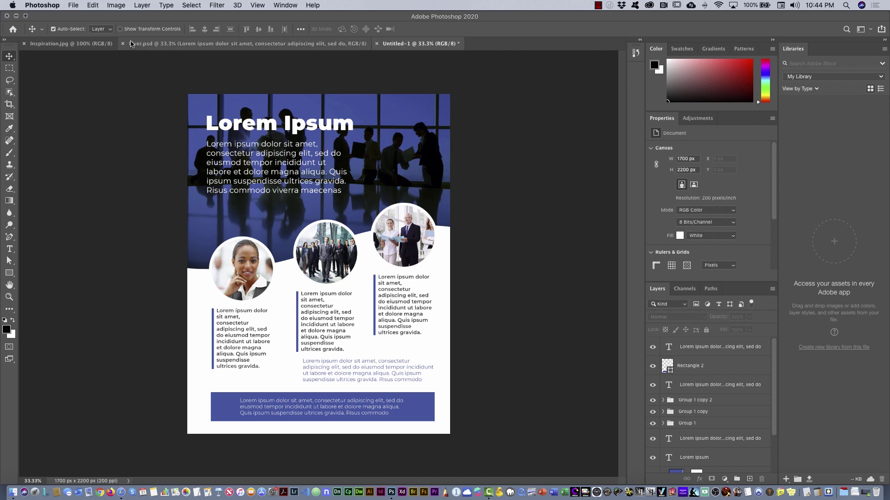
Save the flyer on the computer's Desktop as Flyer2.psd in Photoshop format with Maximize Compatibility on
{"action": "left_click", "coordinate": [73, 6]}
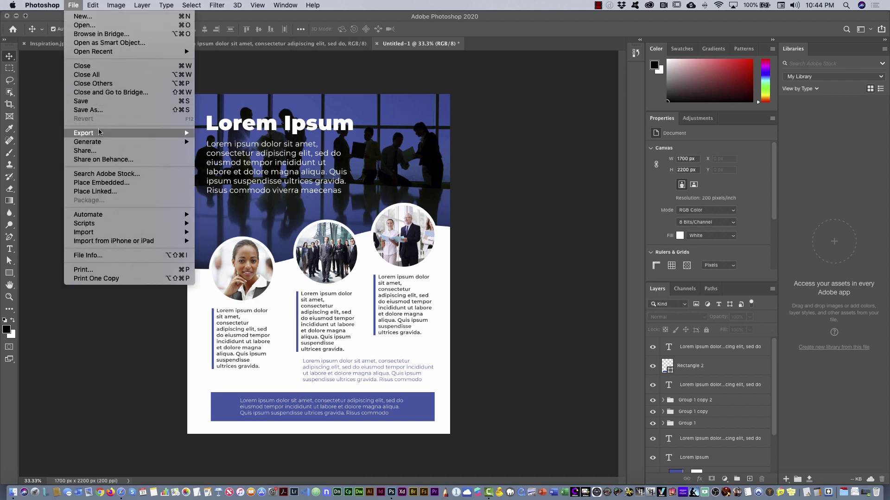
{"action": "left_click", "coordinate": [95, 102]}
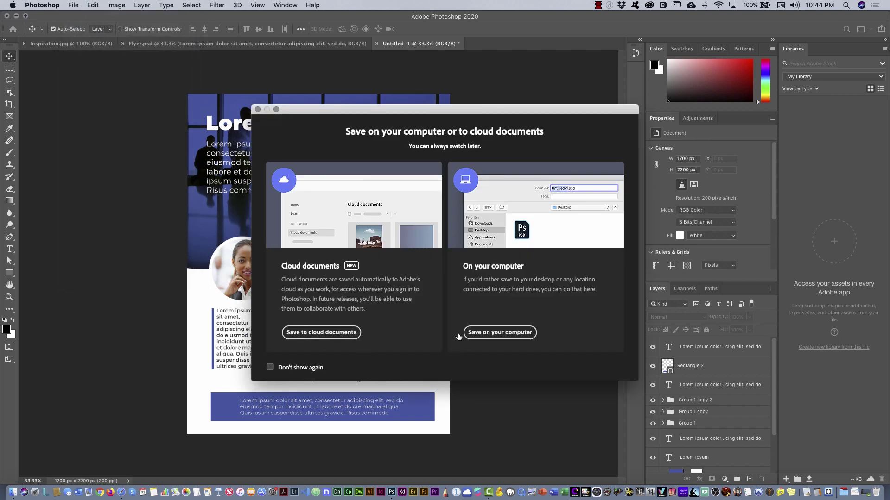
{"action": "left_click", "coordinate": [508, 333]}
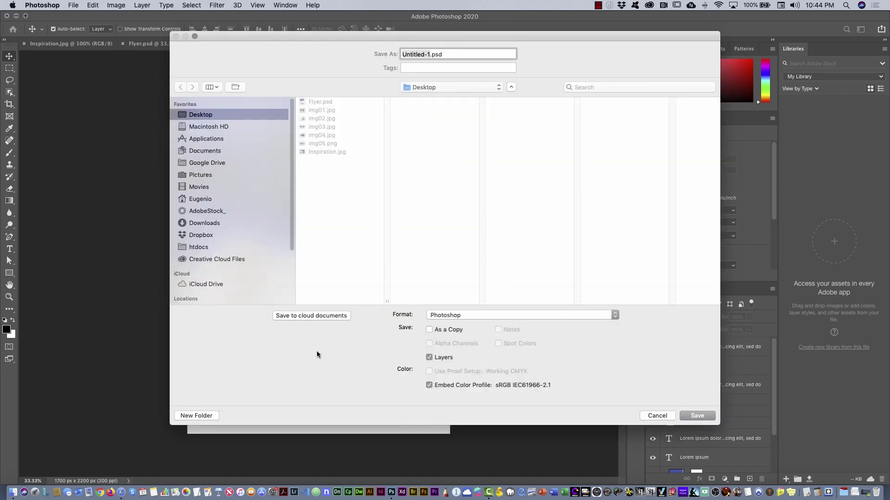
{"action": "type", "text": "Flyer2"}
{"action": "left_click", "coordinate": [694, 416]}
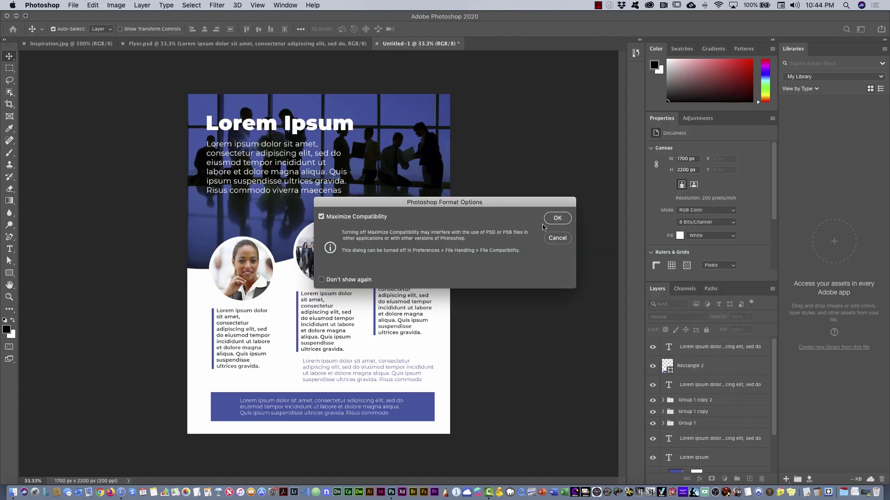
{"action": "left_click", "coordinate": [557, 220]}
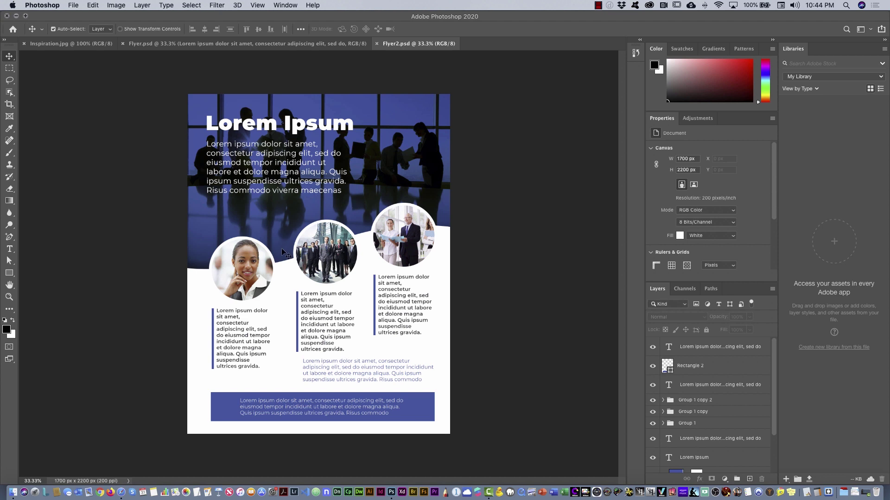
Set up an export of the flyer as a JPG at 60% quality and 1700 x 2200 px
{"action": "left_click", "coordinate": [74, 6]}
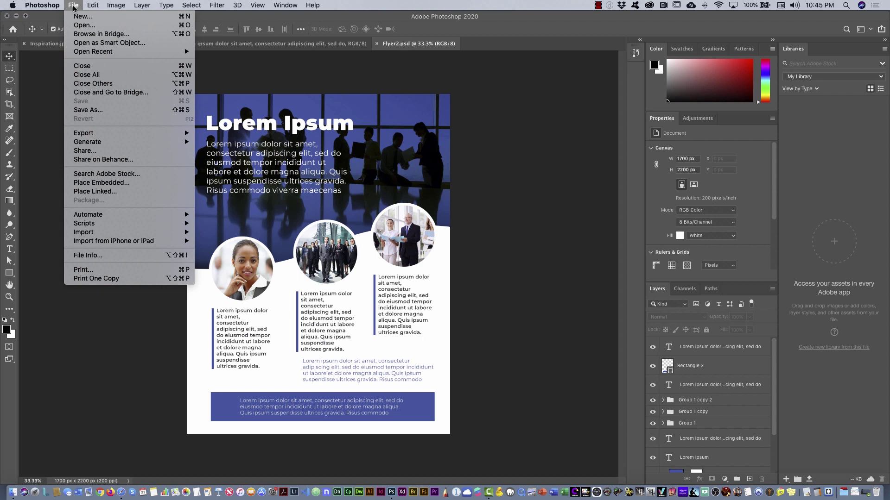
{"action": "mouse_move", "coordinate": [95, 134]}
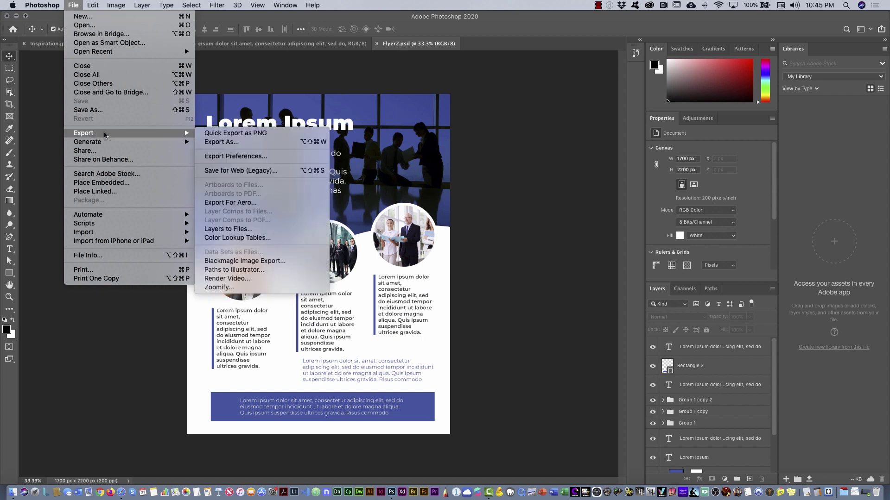
{"action": "left_click", "coordinate": [225, 142]}
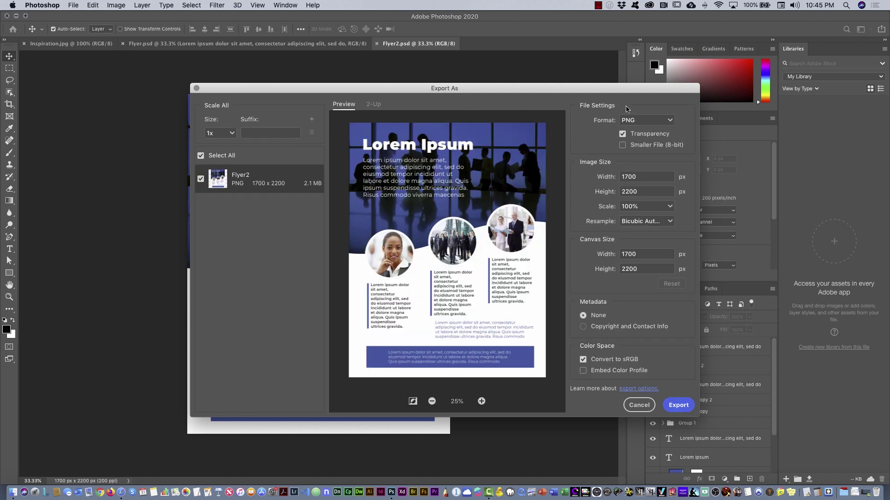
{"action": "left_click", "coordinate": [644, 124]}
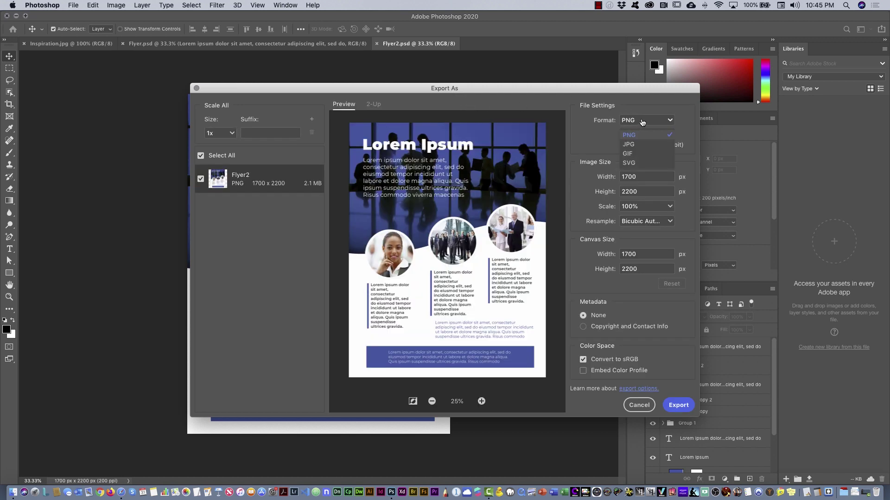
{"action": "left_click", "coordinate": [637, 147]}
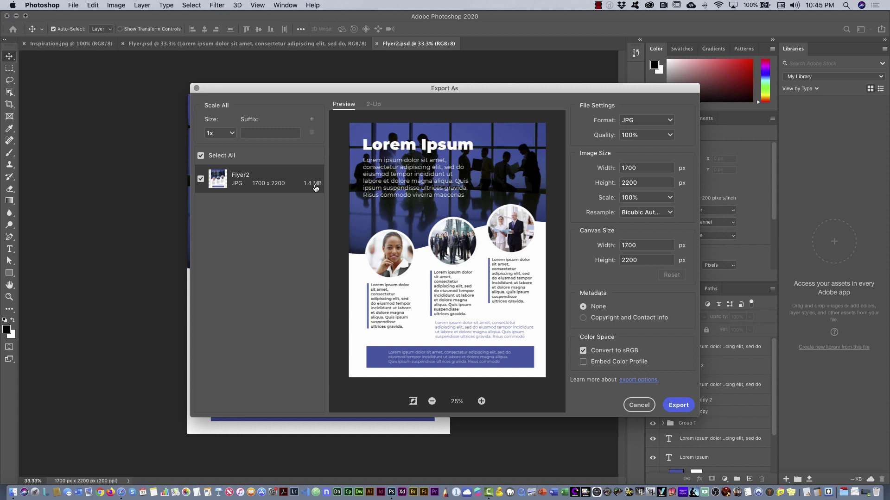
{"action": "left_click", "coordinate": [670, 137]}
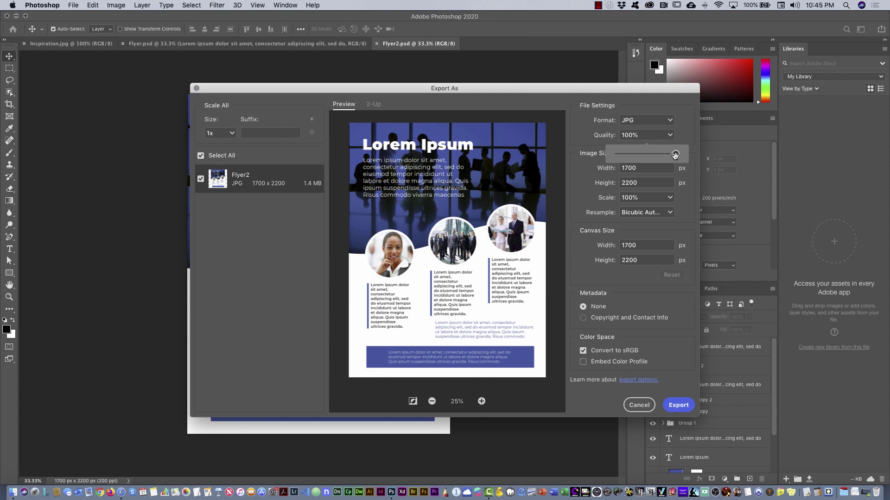
{"action": "left_click_drag", "start_coordinate": [676, 154], "coordinate": [652, 157]}
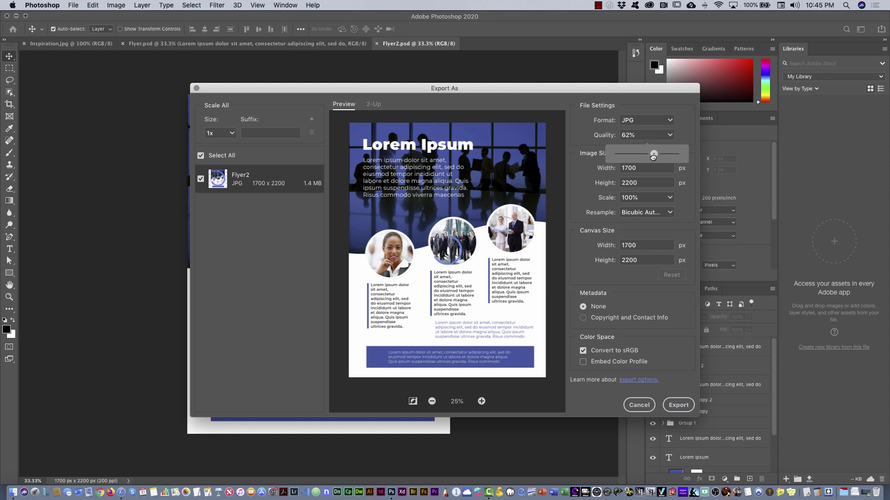
{"action": "left_click", "coordinate": [679, 140]}
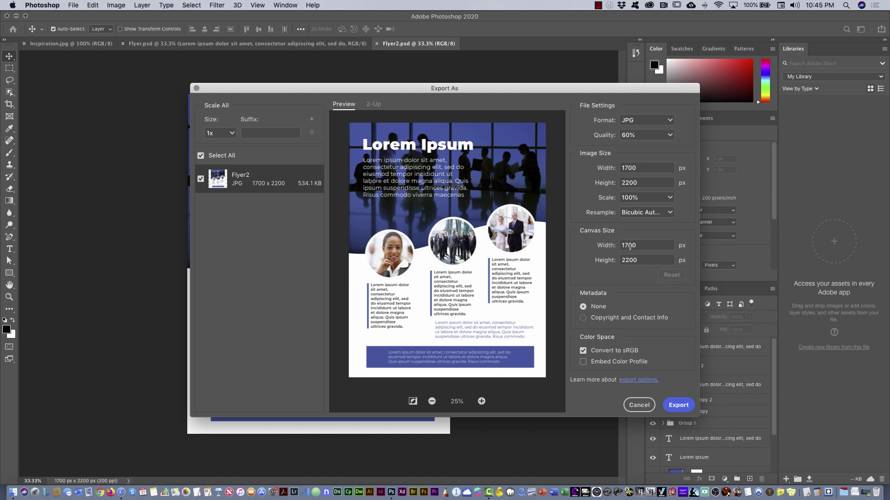
Export the JPG to the Desktop as Flyer2.jpg
{"action": "left_click", "coordinate": [680, 406]}
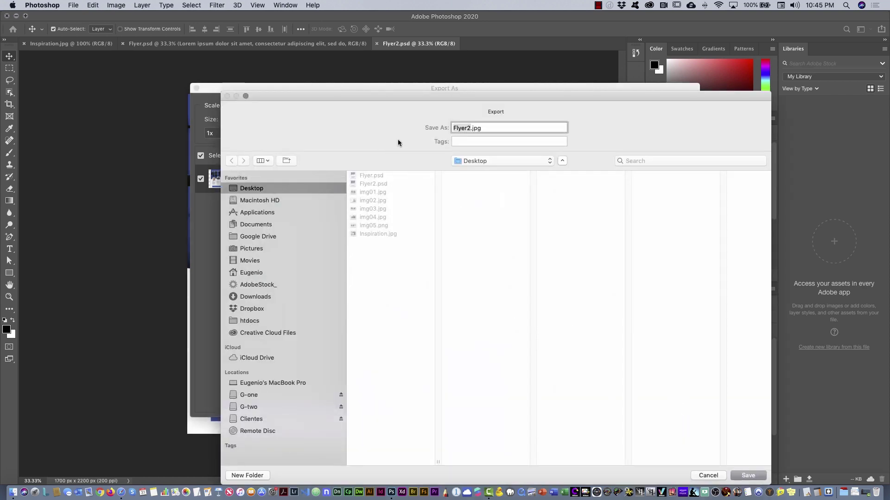
{"action": "left_click_drag", "start_coordinate": [497, 96], "coordinate": [446, 50]}
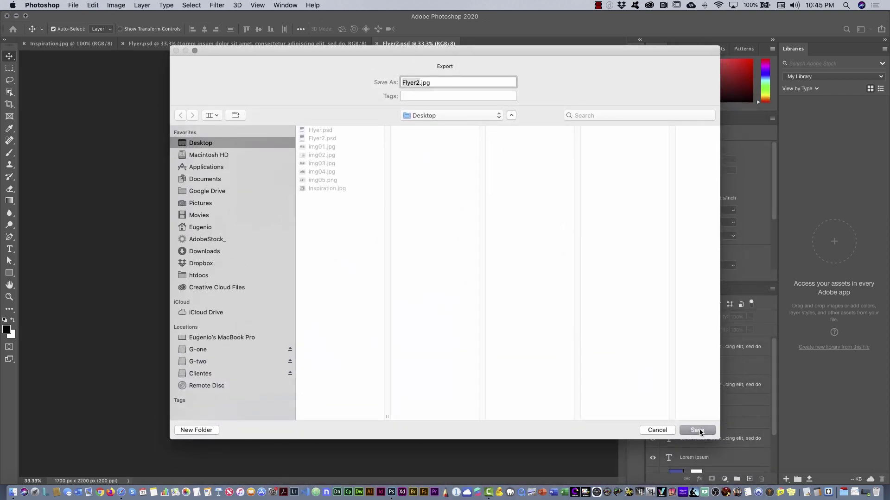
{"action": "left_click", "coordinate": [700, 429]}
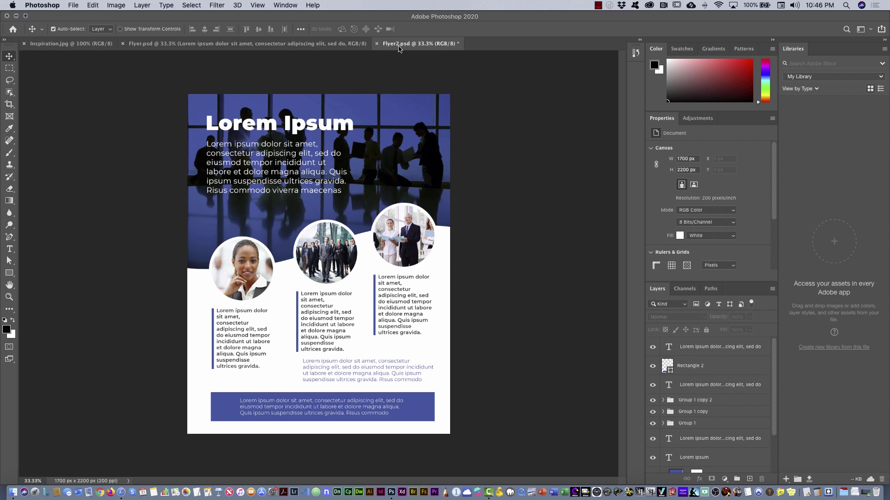
Save a copy of the flyer on the computer's Desktop in Photoshop PDF format as Flyer2 copy.pdf
{"action": "left_click", "coordinate": [73, 4]}
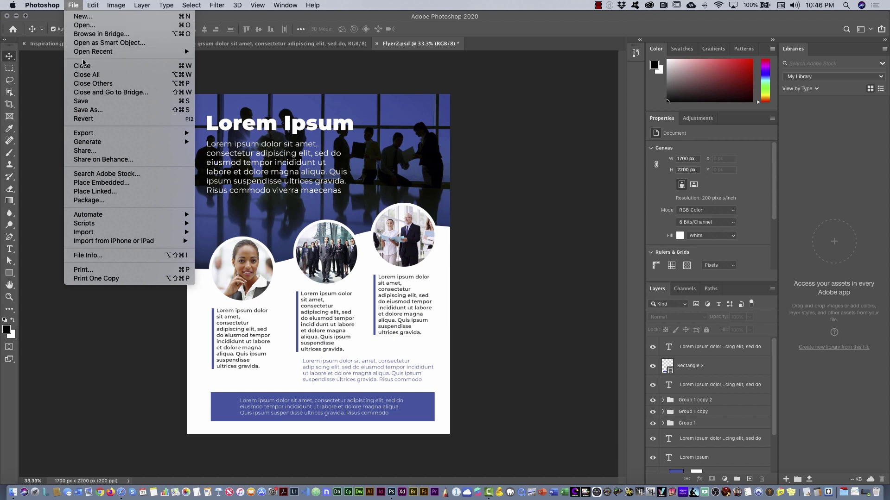
{"action": "left_click", "coordinate": [98, 111]}
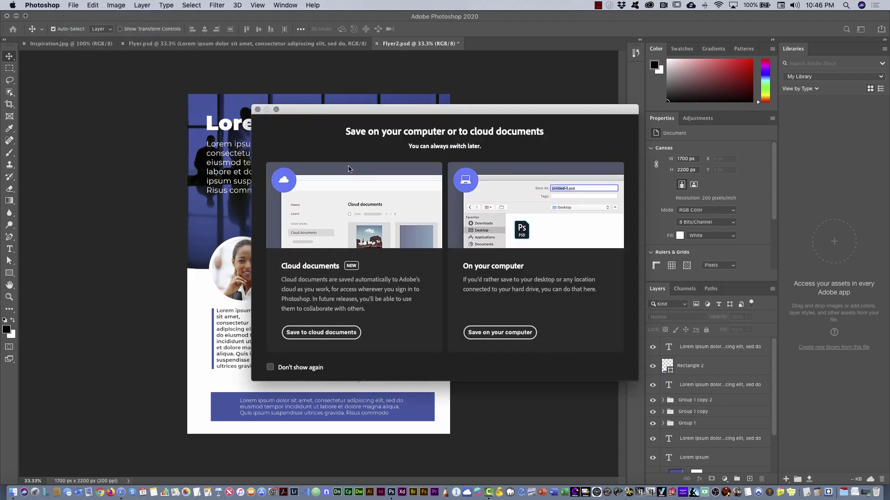
{"action": "left_click", "coordinate": [518, 336]}
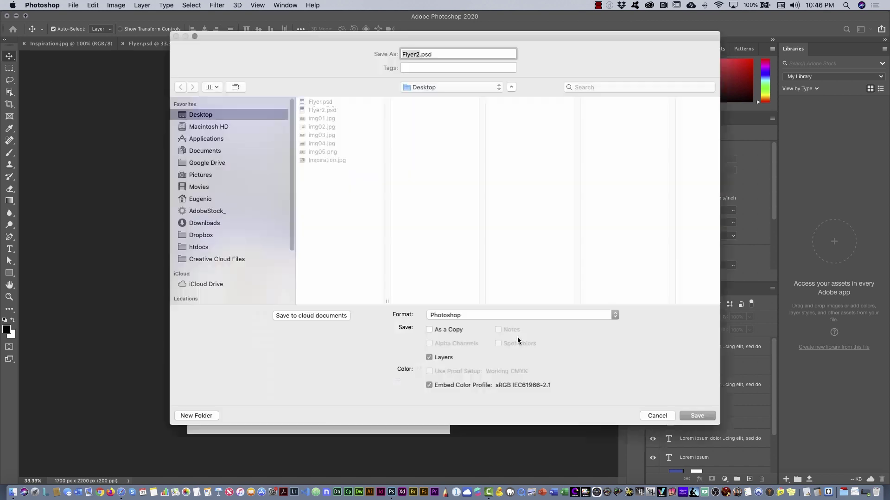
{"action": "left_click", "coordinate": [463, 316]}
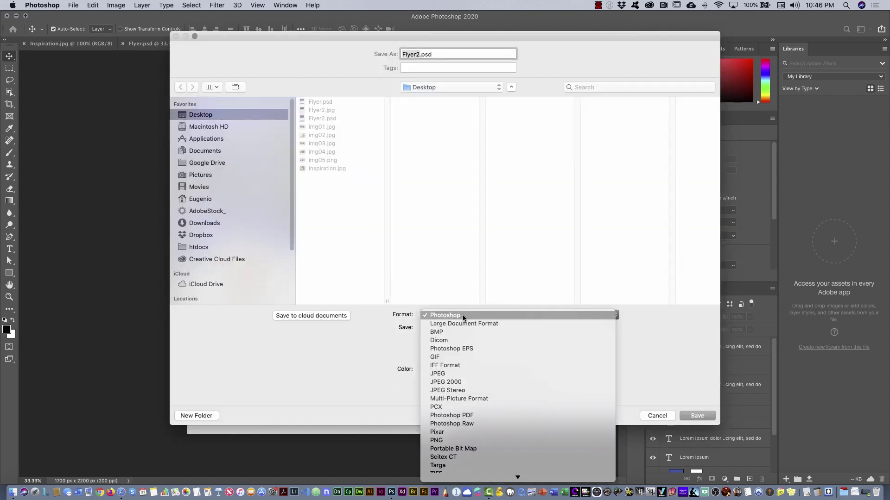
{"action": "left_click", "coordinate": [477, 414]}
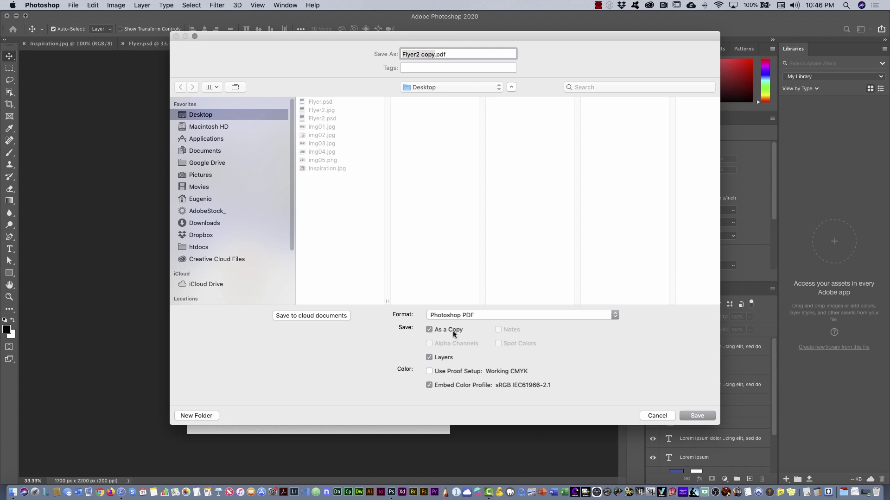
{"action": "left_click_drag", "start_coordinate": [505, 35], "coordinate": [470, 68]}
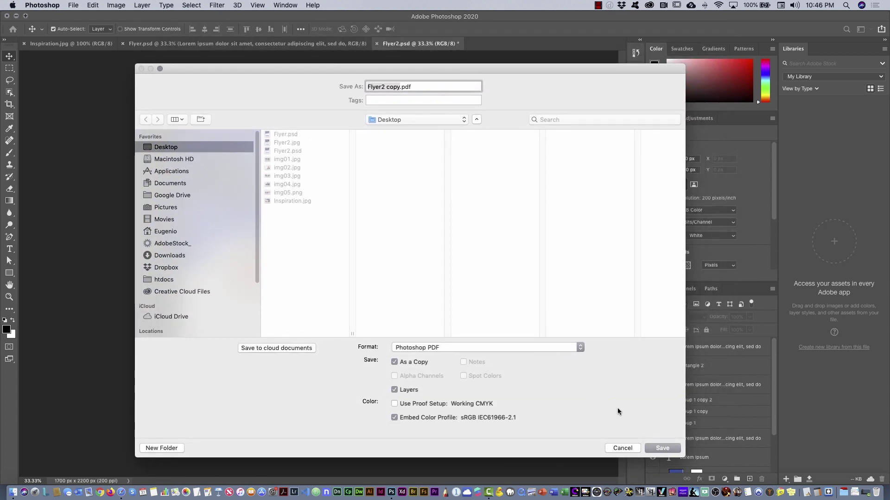
{"action": "left_click", "coordinate": [662, 448]}
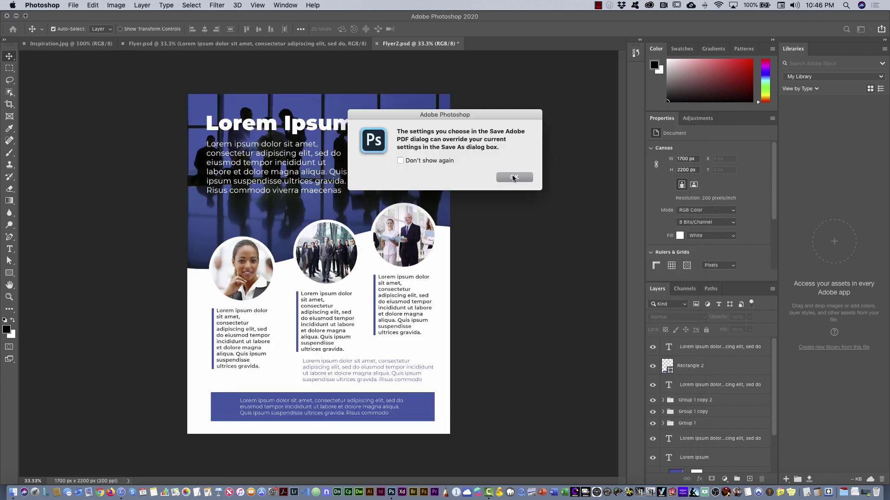
Create the PDF with the [High Quality Print] preset, preserving Photoshop editing capabilities
{"action": "key", "text": "Return"}
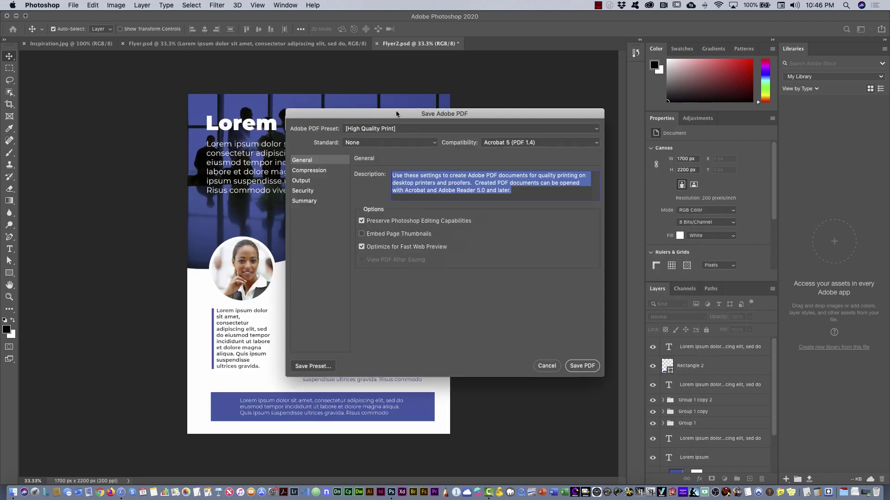
{"action": "left_click_drag", "start_coordinate": [396, 110], "coordinate": [314, 116]}
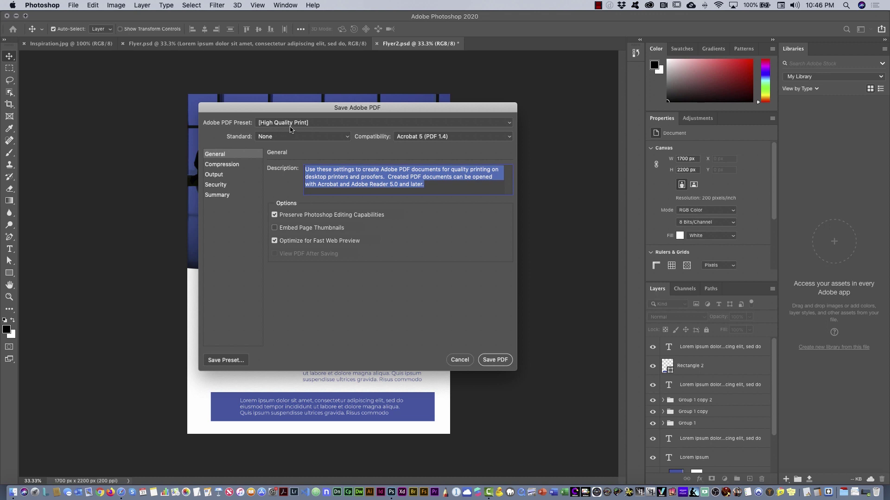
{"action": "left_click", "coordinate": [290, 126]}
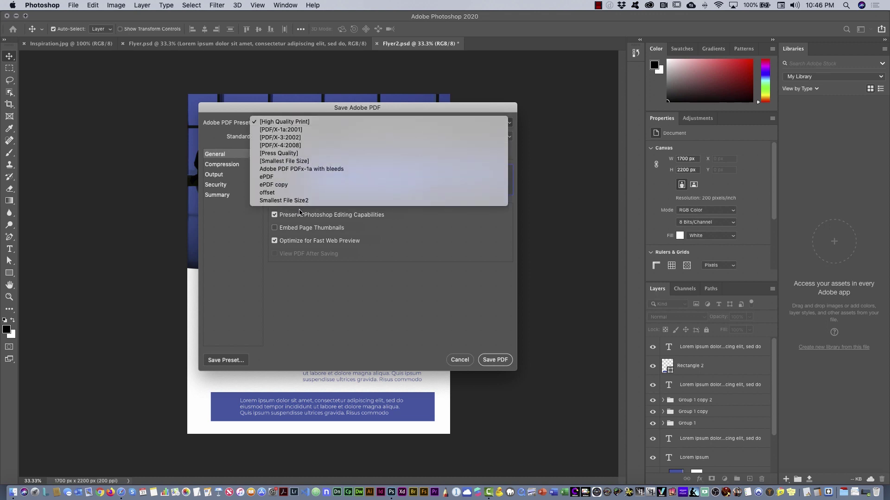
{"action": "left_click", "coordinate": [289, 123]}
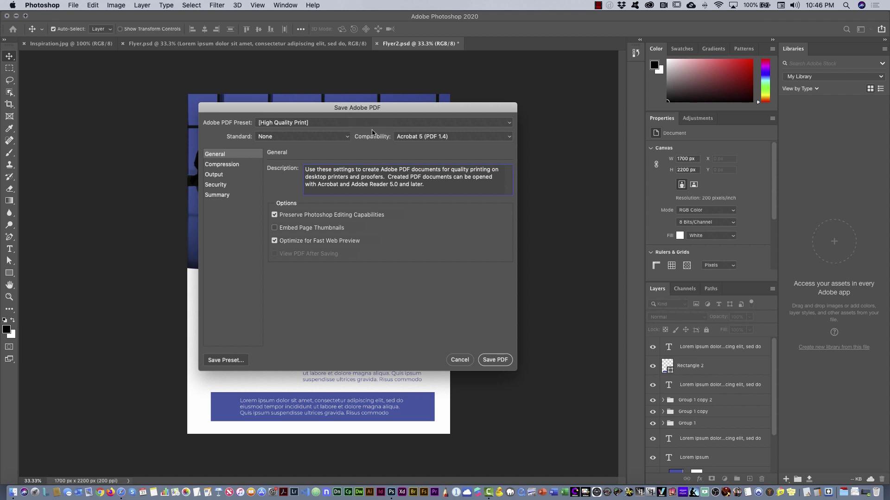
{"action": "left_click", "coordinate": [495, 361]}
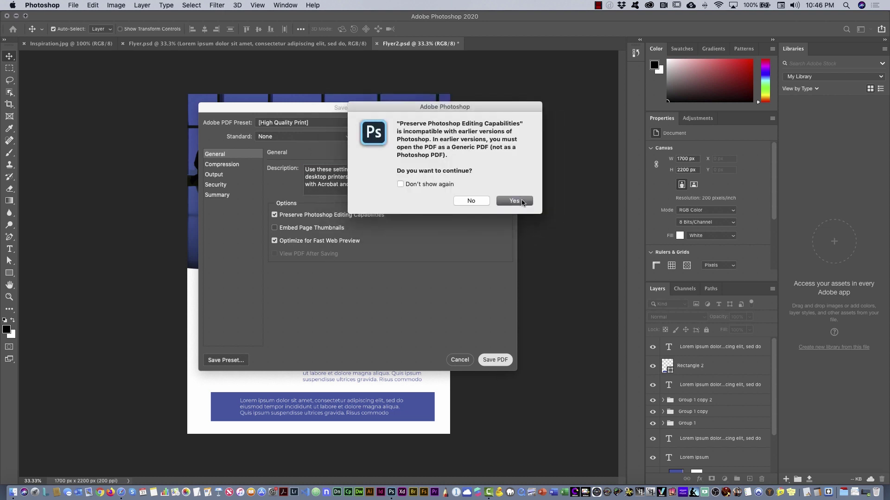
{"action": "left_click", "coordinate": [515, 200]}
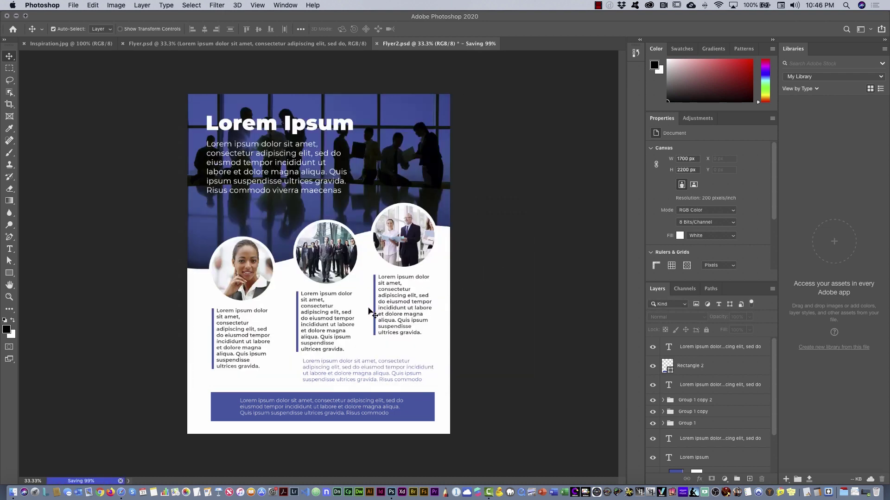